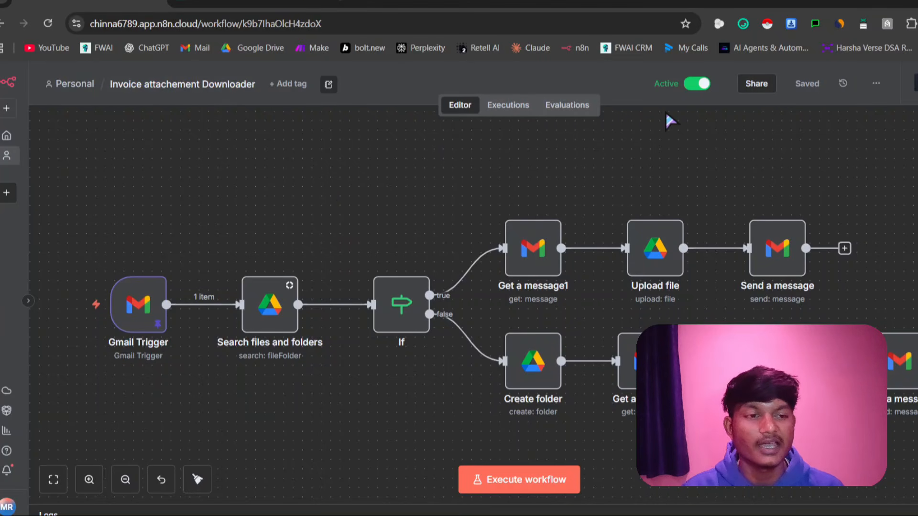
Open the workflow's executions, then in Gmail draft an email to the suggested contact with subject "invoice doc of today" and body "inboice"
click(514, 107)
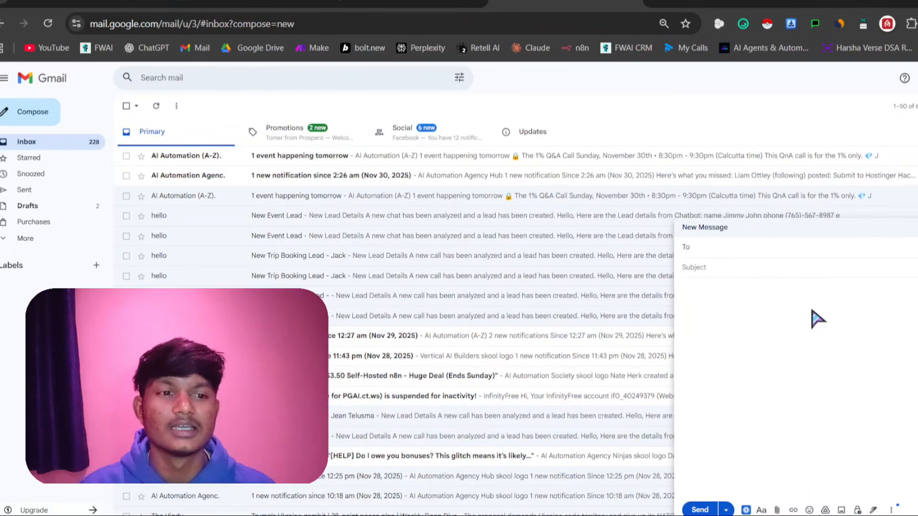
text(dontha)
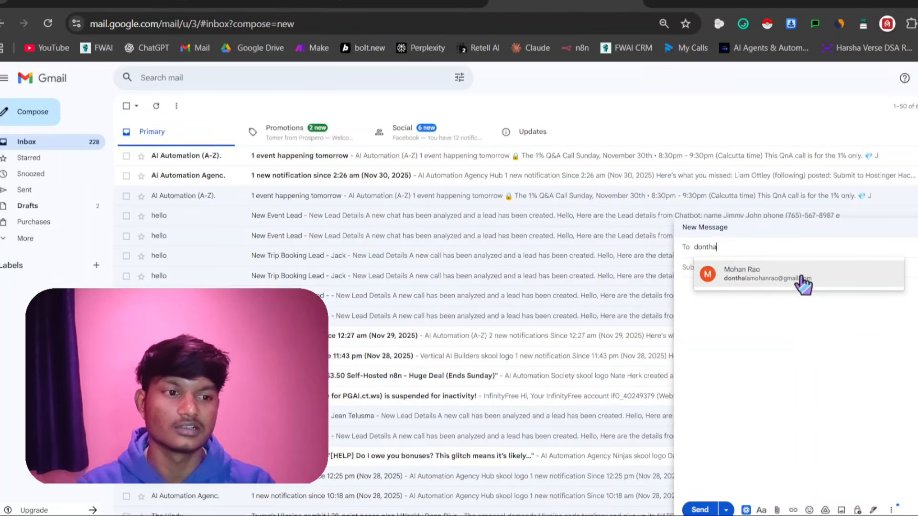
click(802, 275)
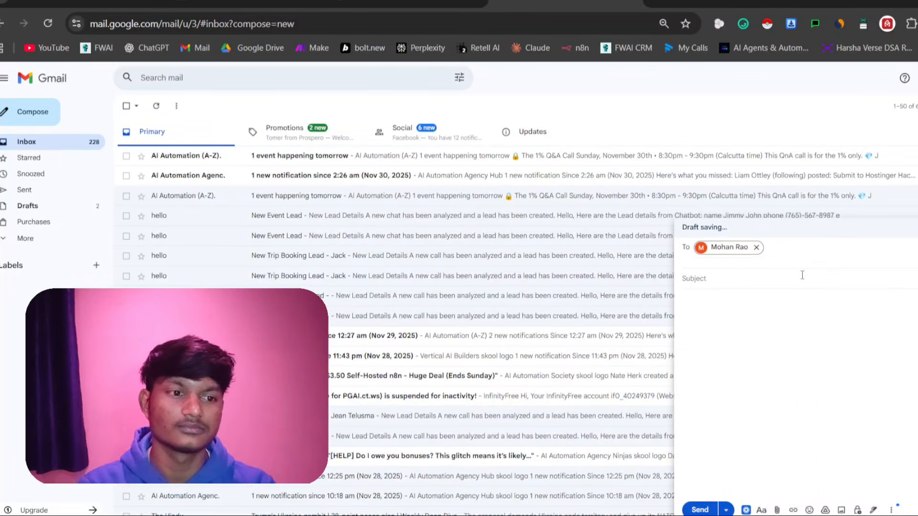
click(770, 282)
text(()
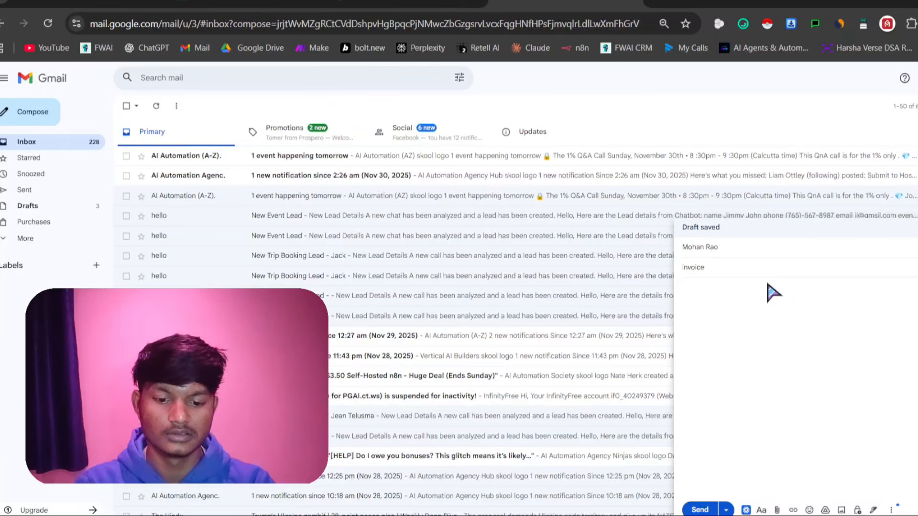
text(nvoice doc of today)
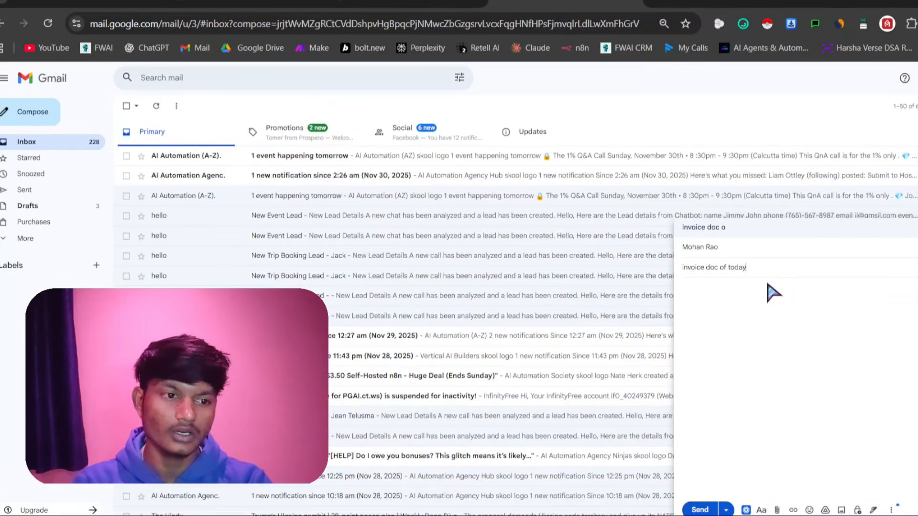
click(731, 311)
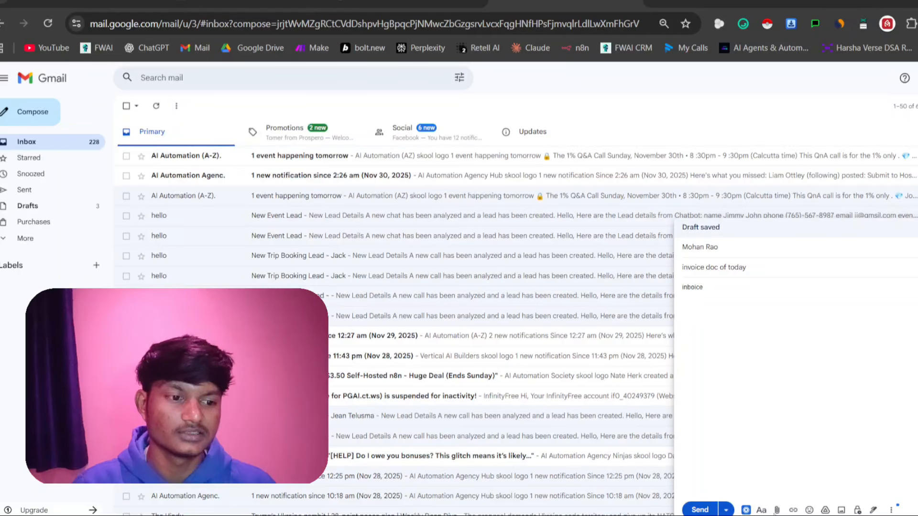
Attach INV-000003.pdf from the Downloads folder to the draft and send the email
click(776, 510)
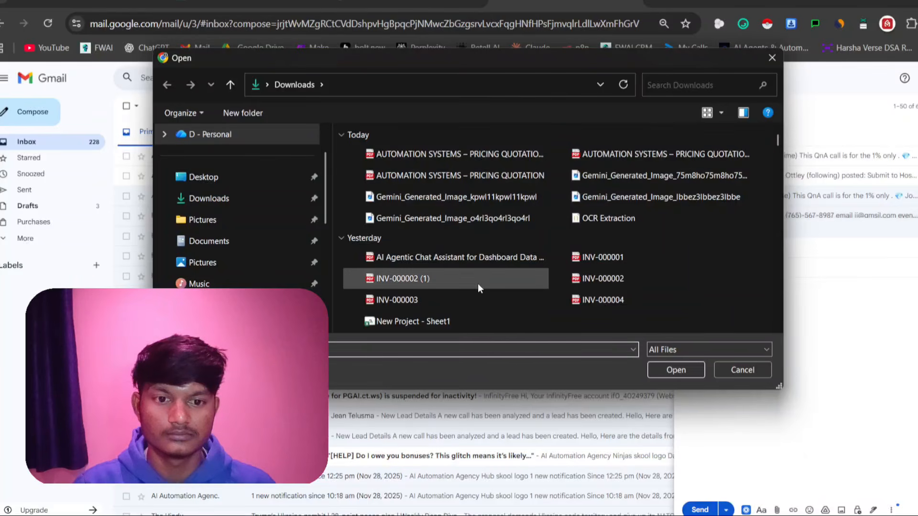
click(490, 304)
click(669, 371)
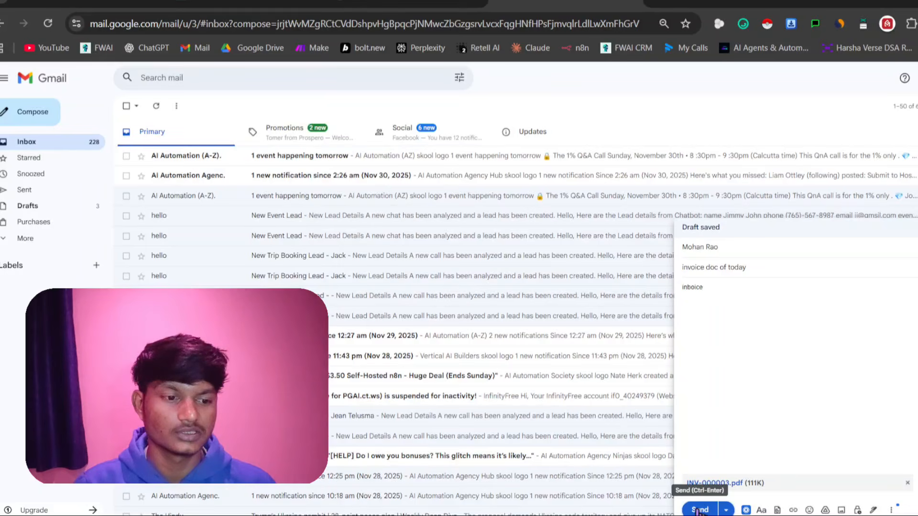
click(698, 511)
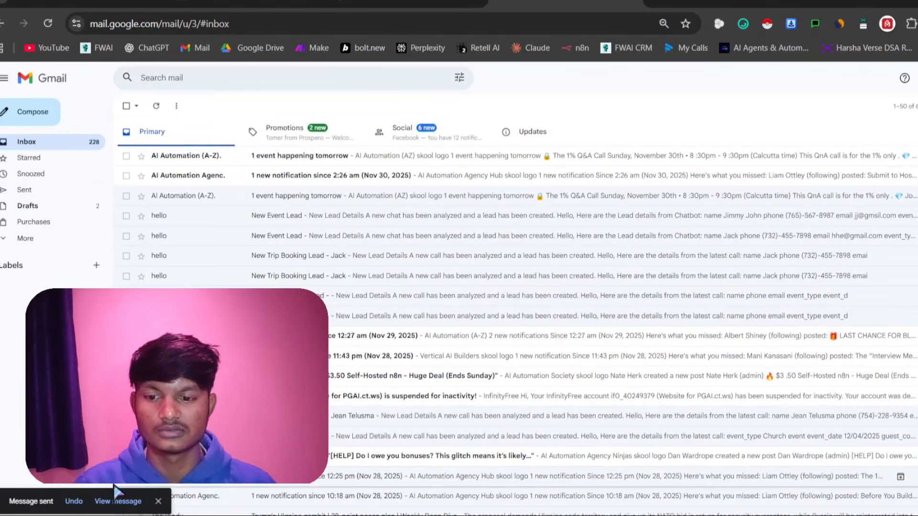
View the sent email "invoice doc of today" and its PDF attachment
click(117, 500)
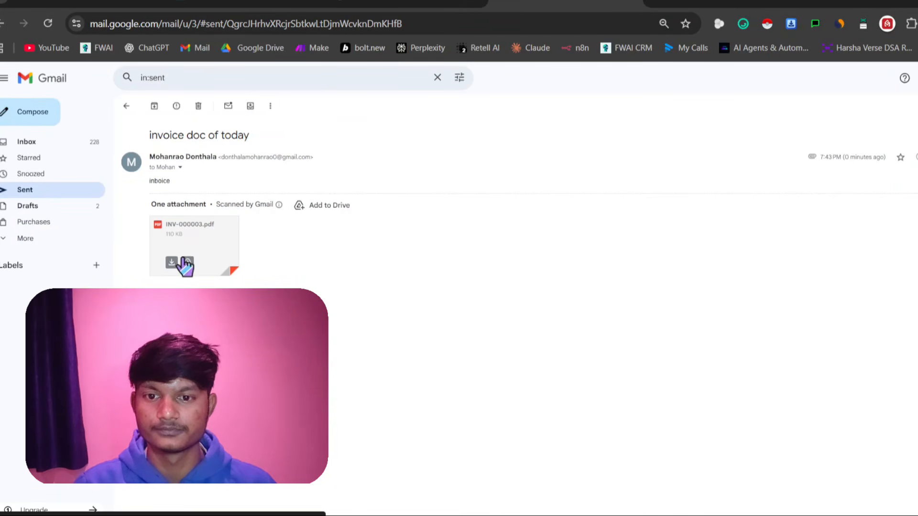
click(184, 260)
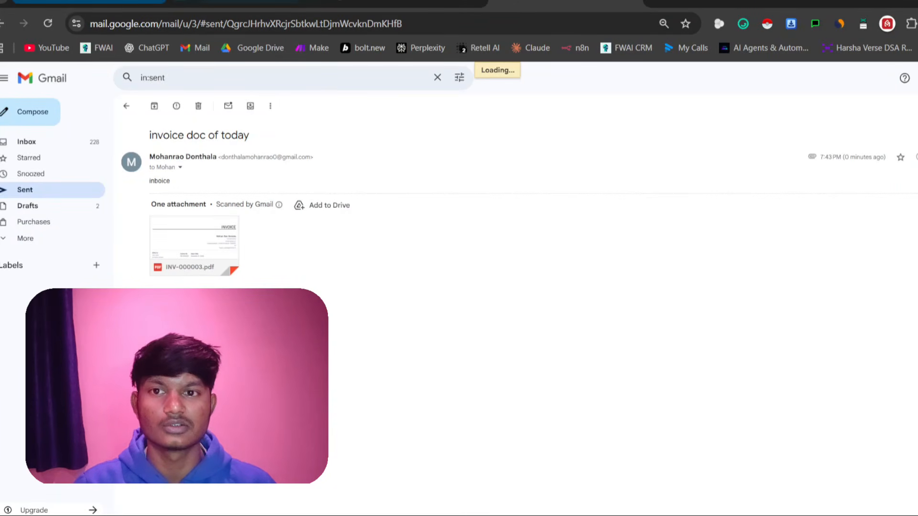
Switch to n8n, open the latest Invoice attachement Downloader execution and inspect its Search files and folders node
click(90, 2)
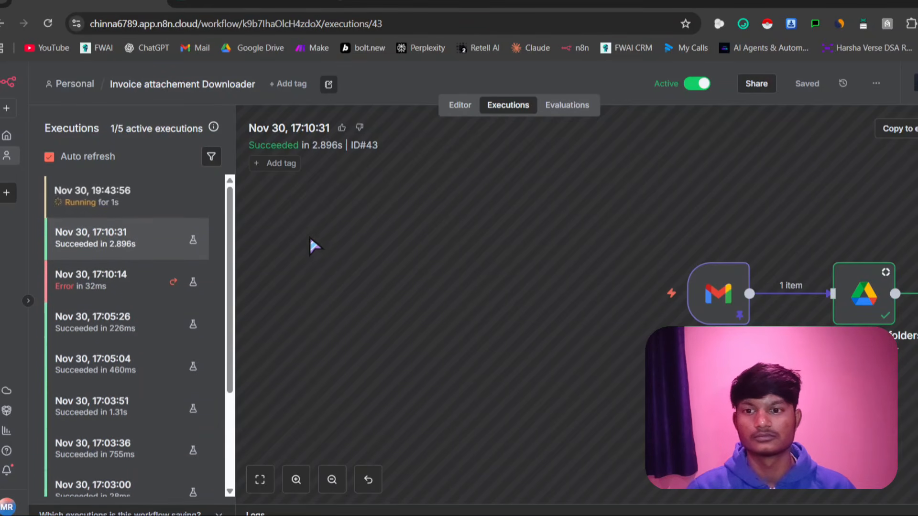
click(117, 209)
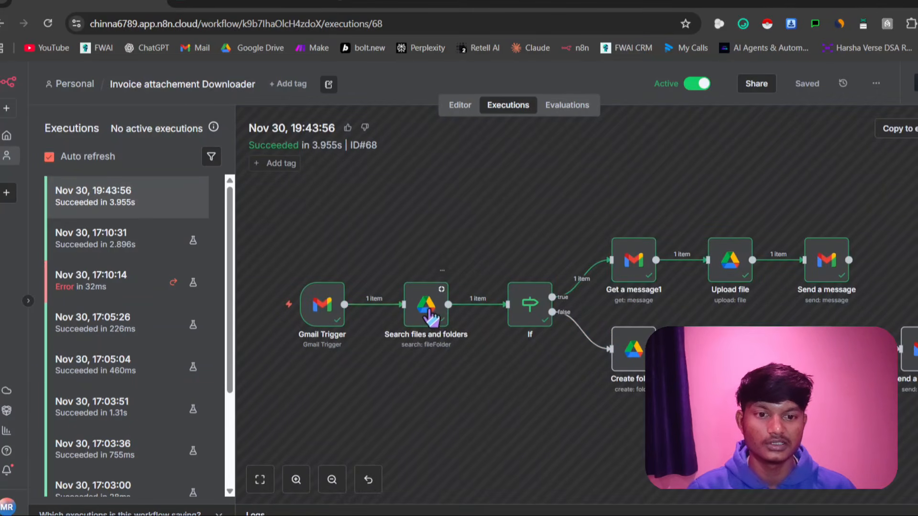
double_click(429, 310)
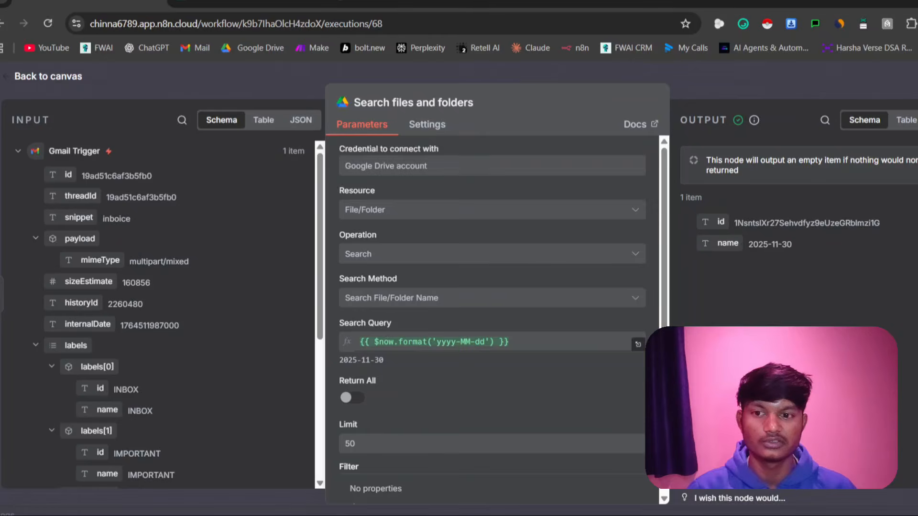
key(Escape)
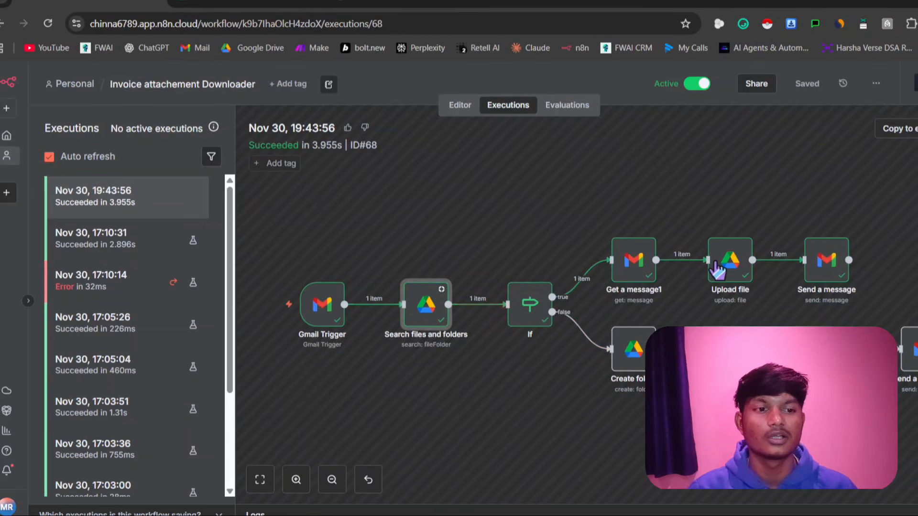
Inspect the parameters, binary input and output of the Upload file node in this execution
click(734, 270)
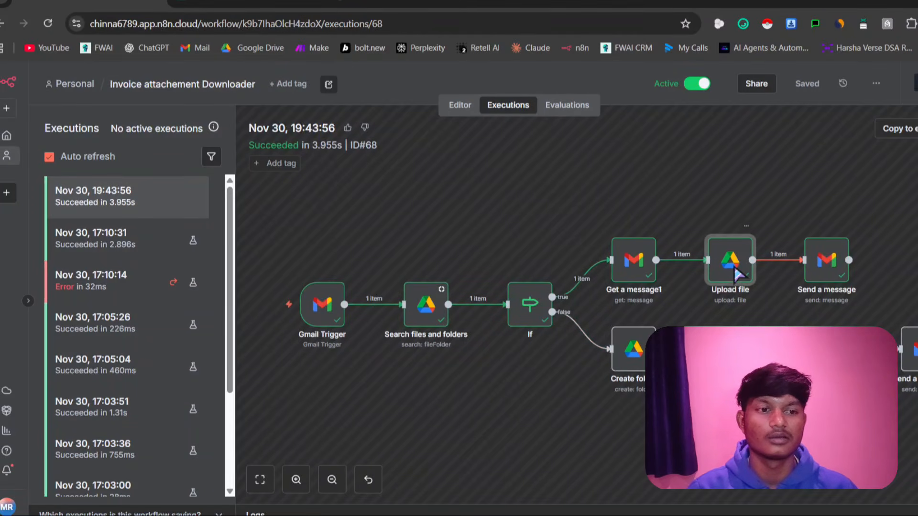
double_click(734, 271)
scroll(428, 364, down, 1)
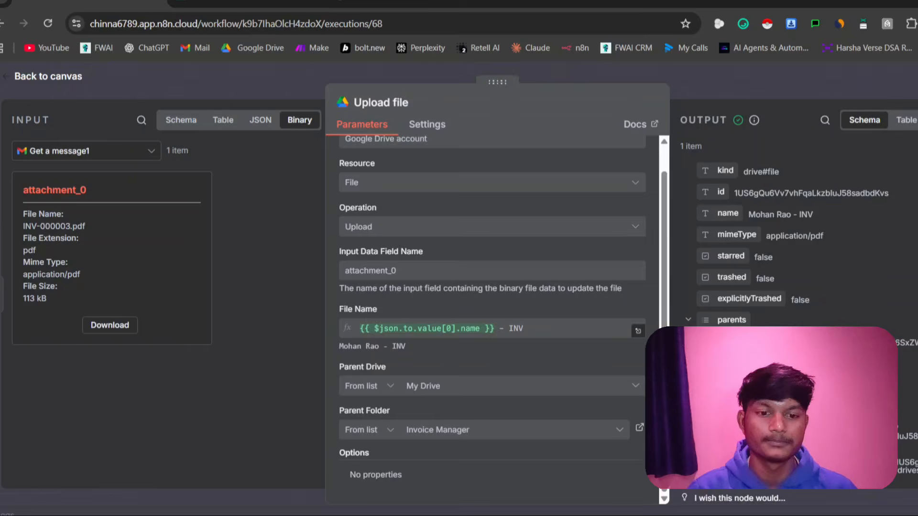
click(272, 231)
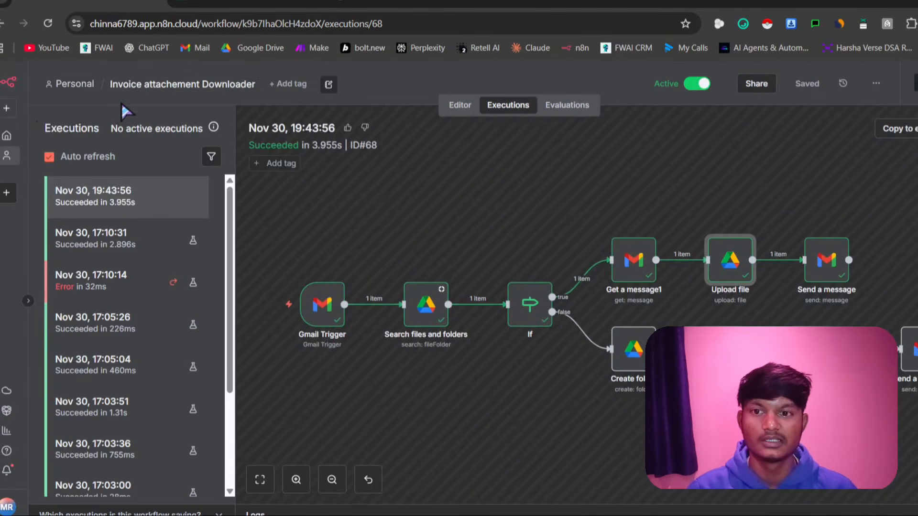
Open the OCR Extraction workflow from the overview and display its most recent execution
click(6, 136)
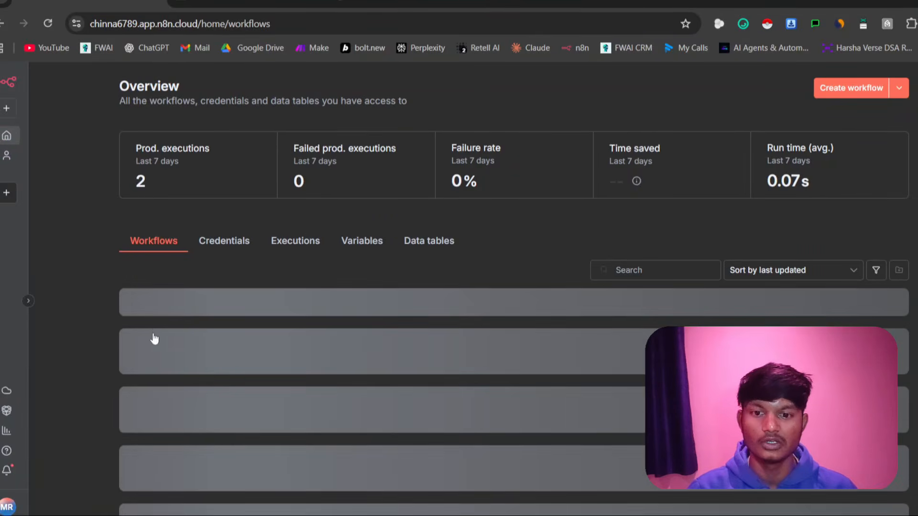
click(209, 373)
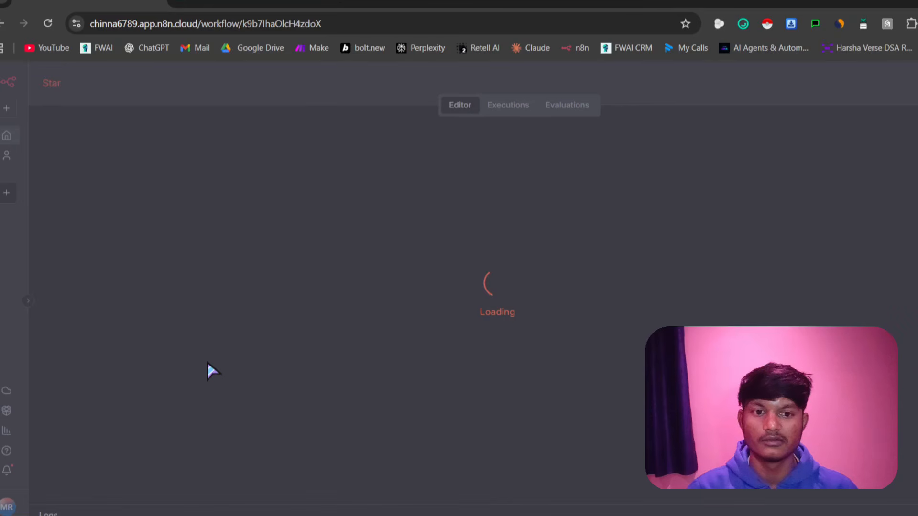
double_click(2, 135)
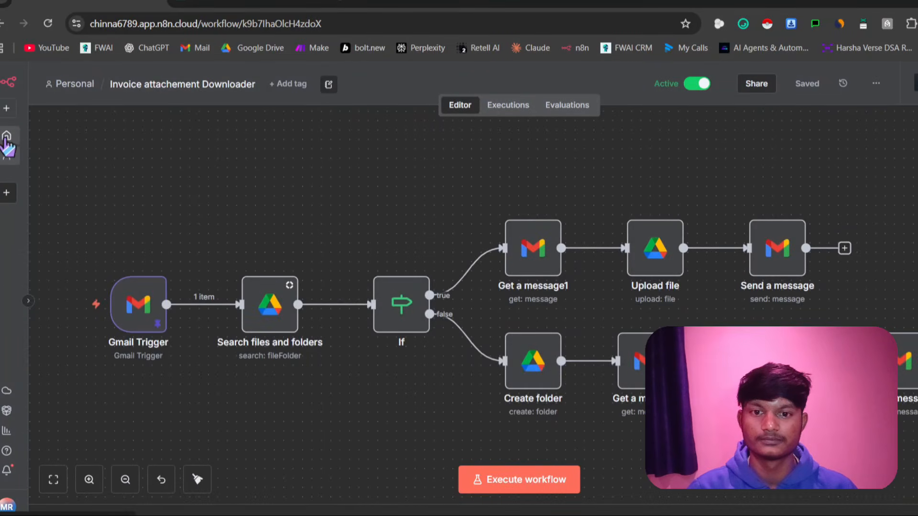
click(6, 137)
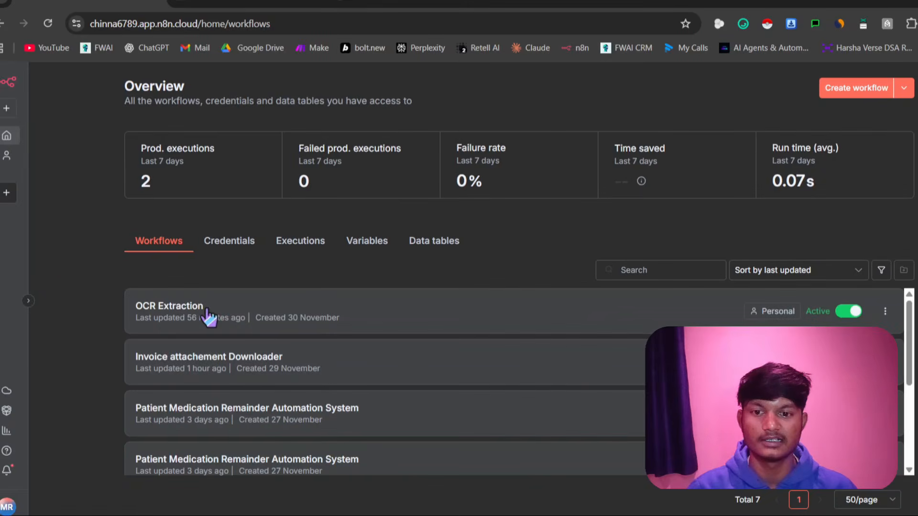
click(208, 314)
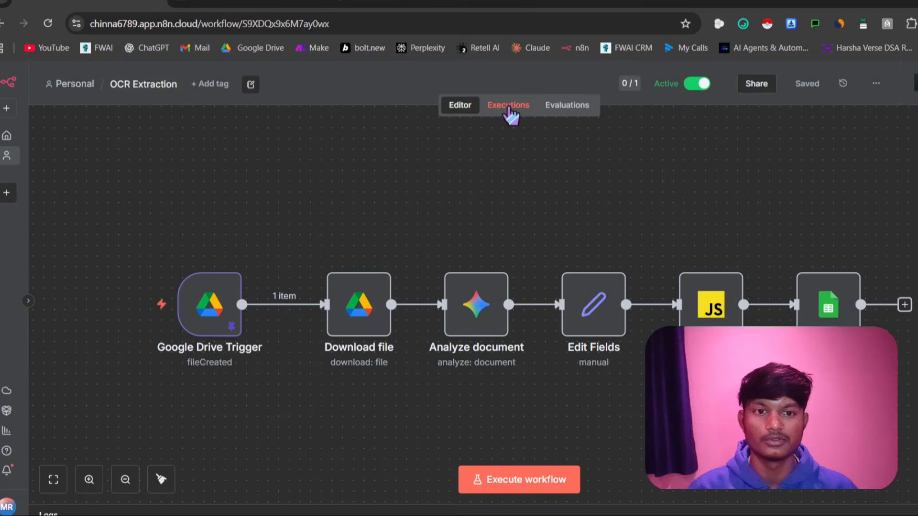
click(508, 106)
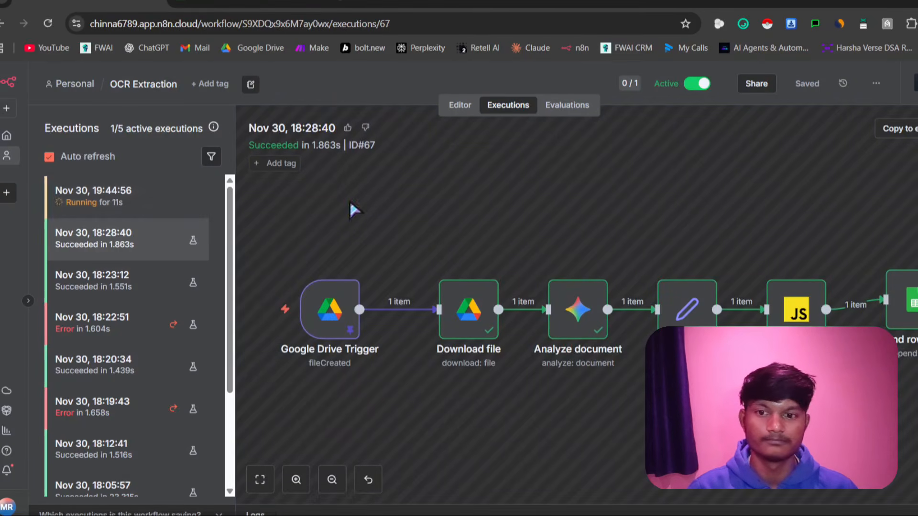
click(147, 203)
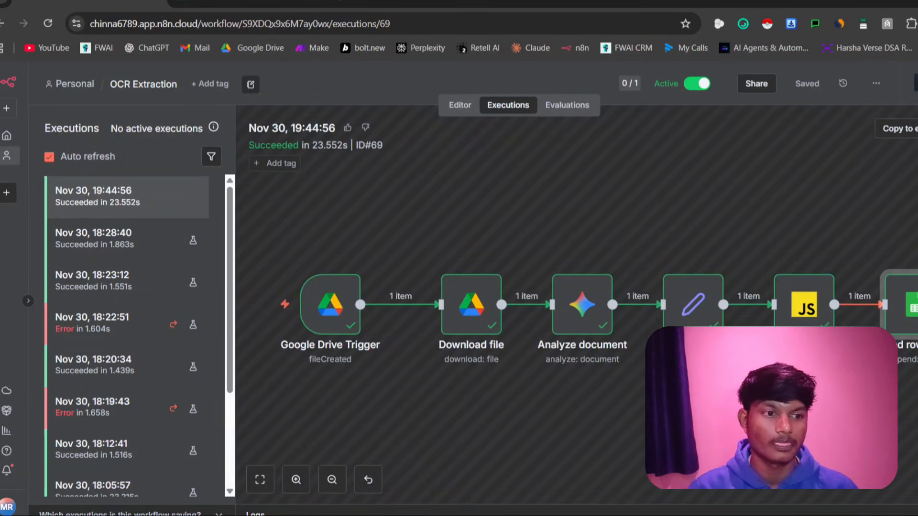
Examine the extracted invoice fields in the output of the Append row in sheet node
double_click(911, 287)
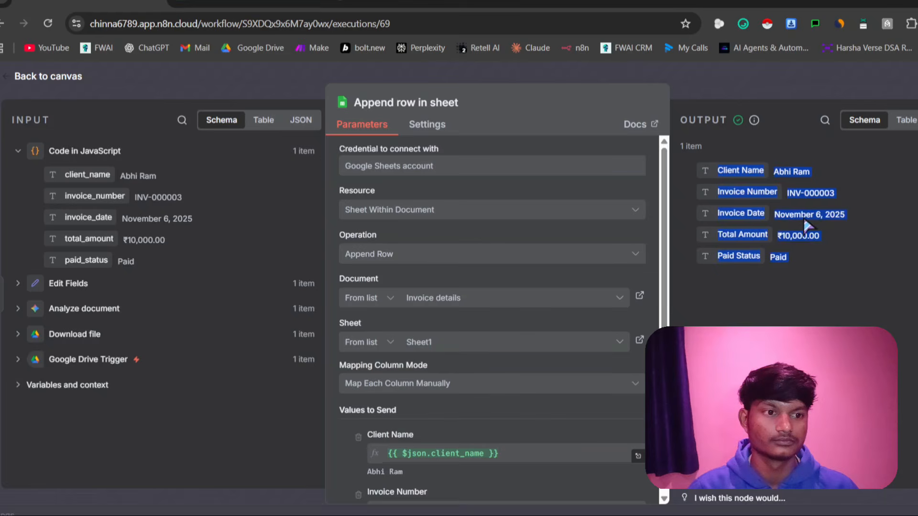
click(765, 201)
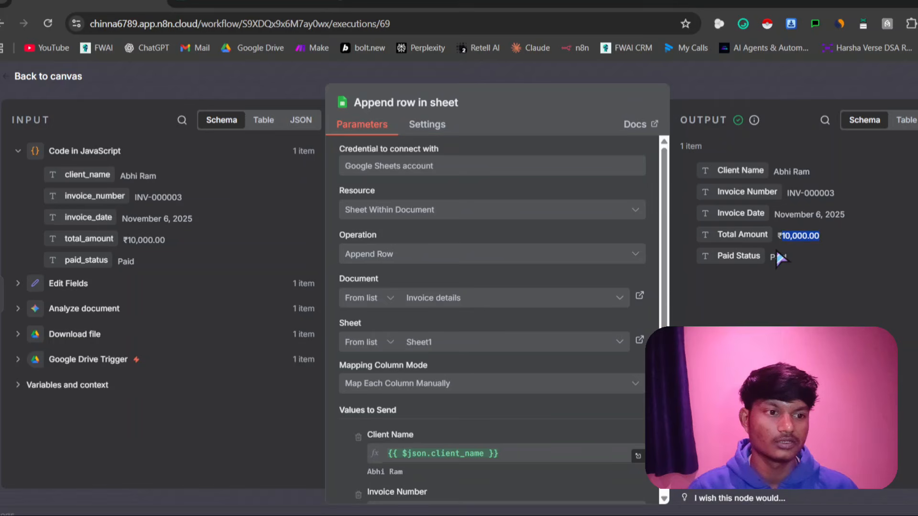
drag(777, 258, 776, 220)
Switch to the Invoice details spreadsheet in Google Sheets and check the date and amount in the INV-000003 row
click(290, 2)
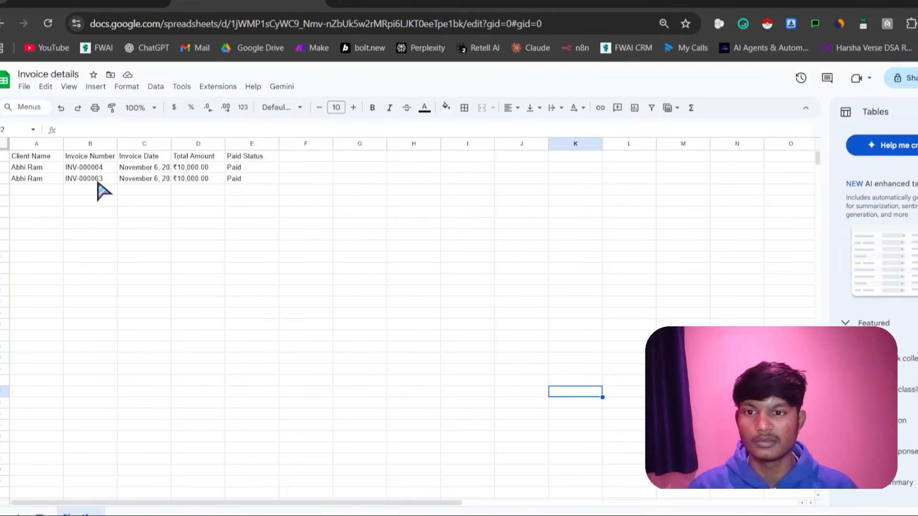
click(155, 180)
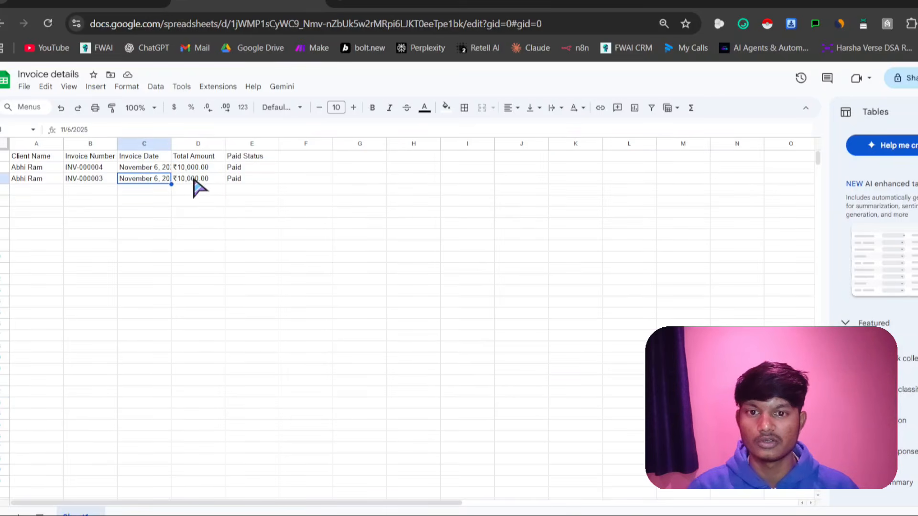
key(Tab)
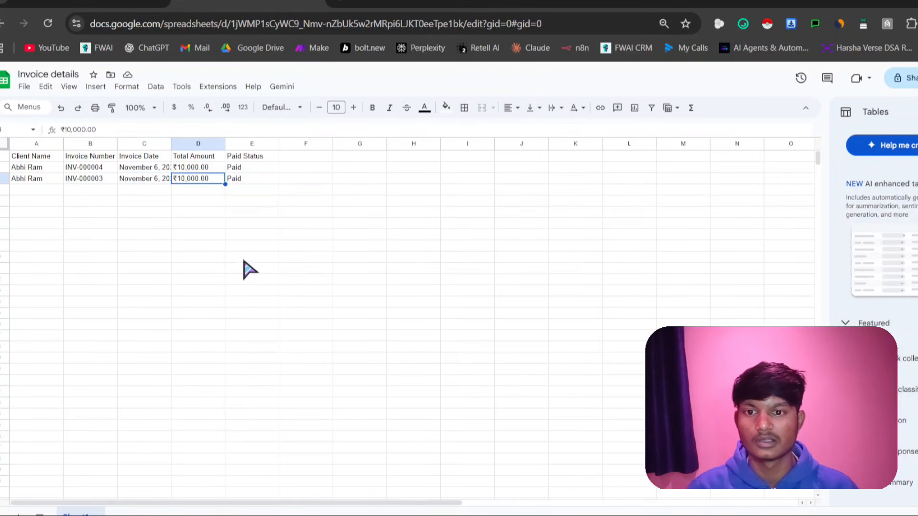
click(245, 260)
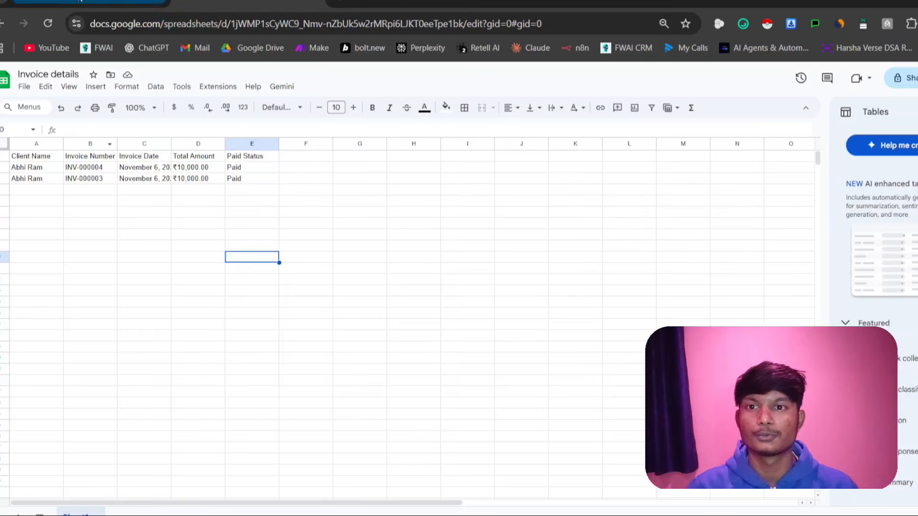
Switch back to n8n and return to the overview of all workflows
click(80, 1)
click(58, 83)
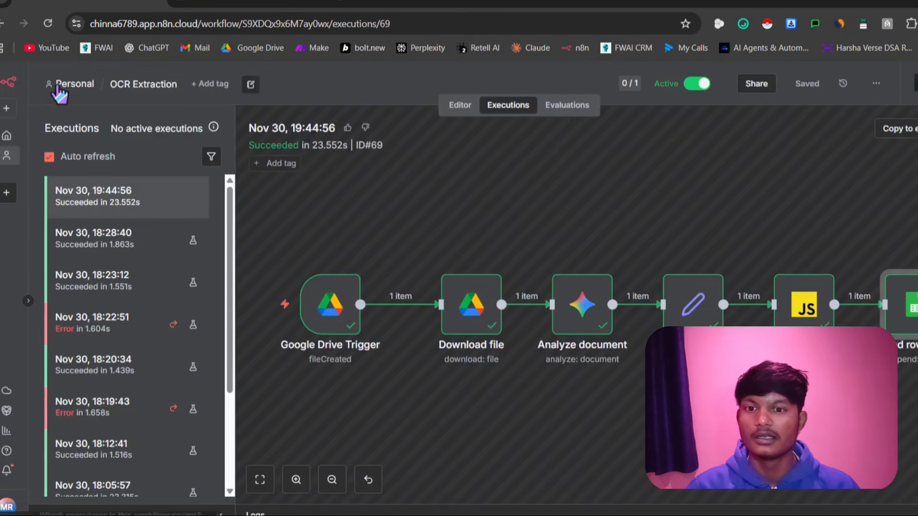
click(7, 136)
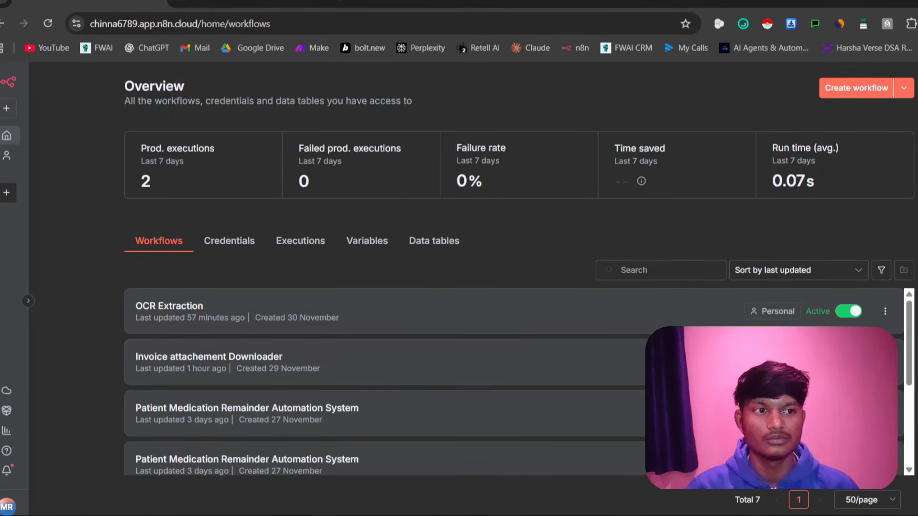
click(834, 89)
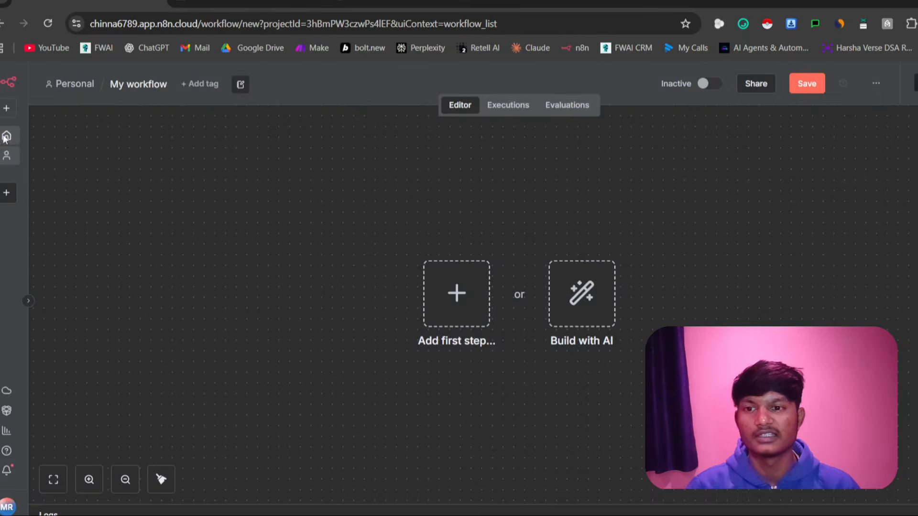
click(7, 136)
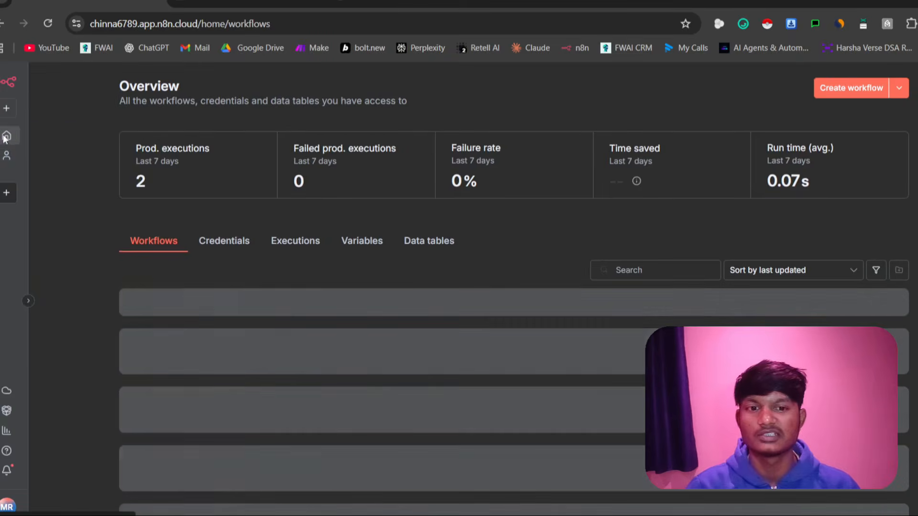
Open the Invoice attachement Downloader workflow and add a second Gmail On message received trigger in the empty area below the existing Gmail Trigger
click(186, 364)
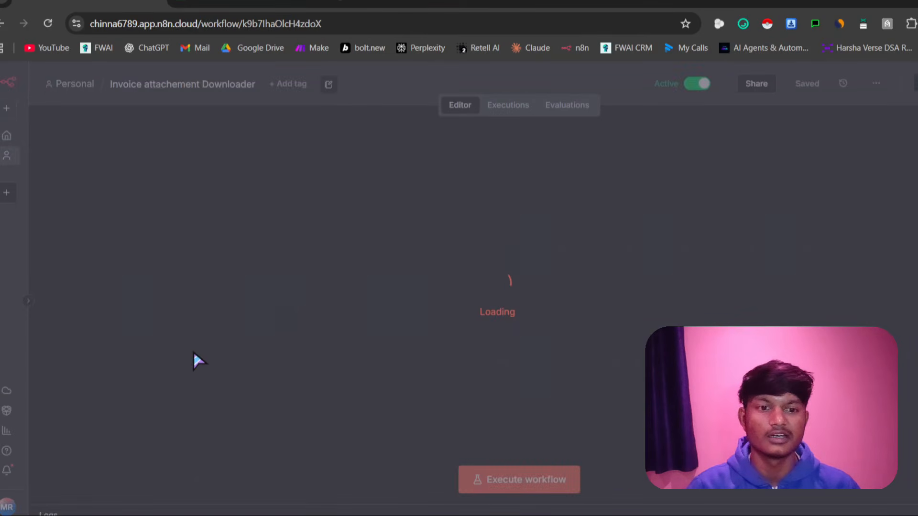
scroll(376, 368, down, 4)
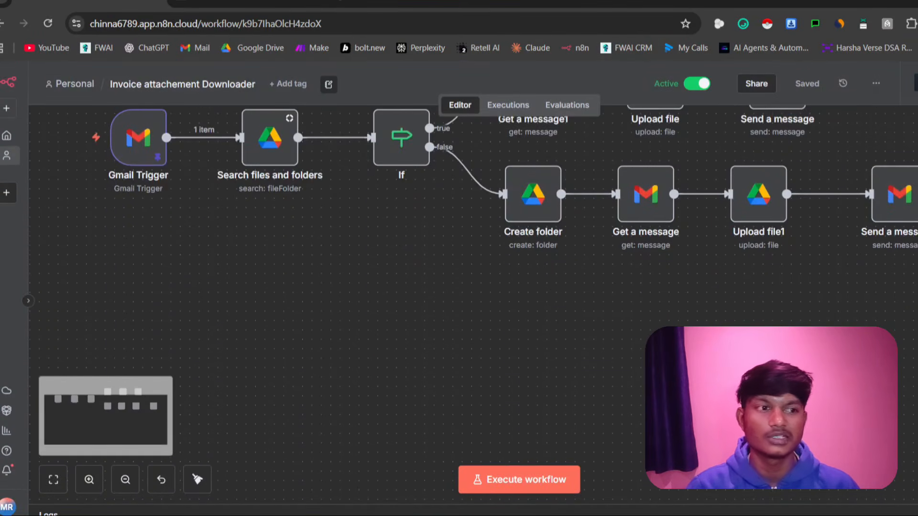
key(Tab)
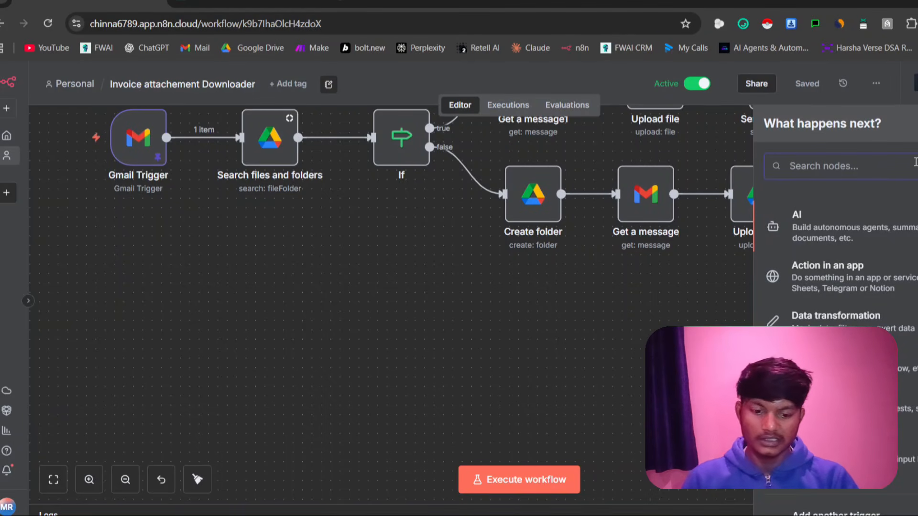
text(gmai)
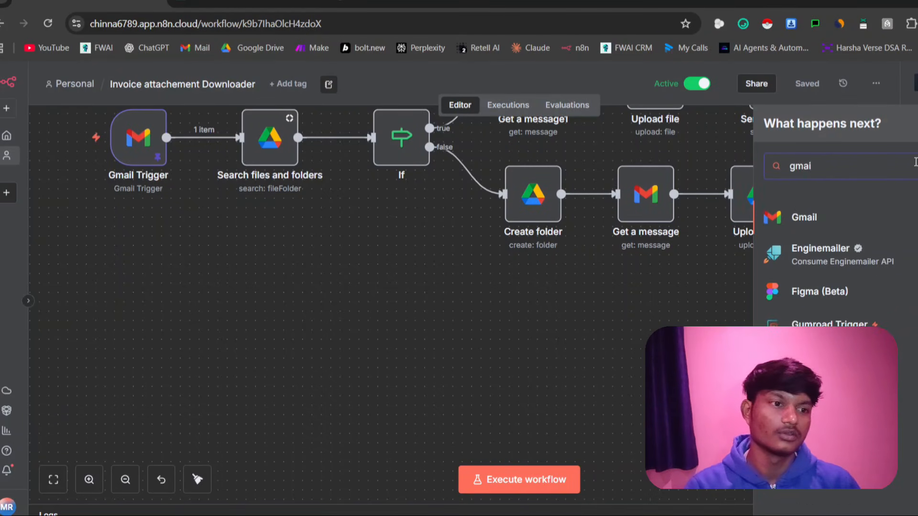
click(858, 226)
scroll(858, 233, down, 10)
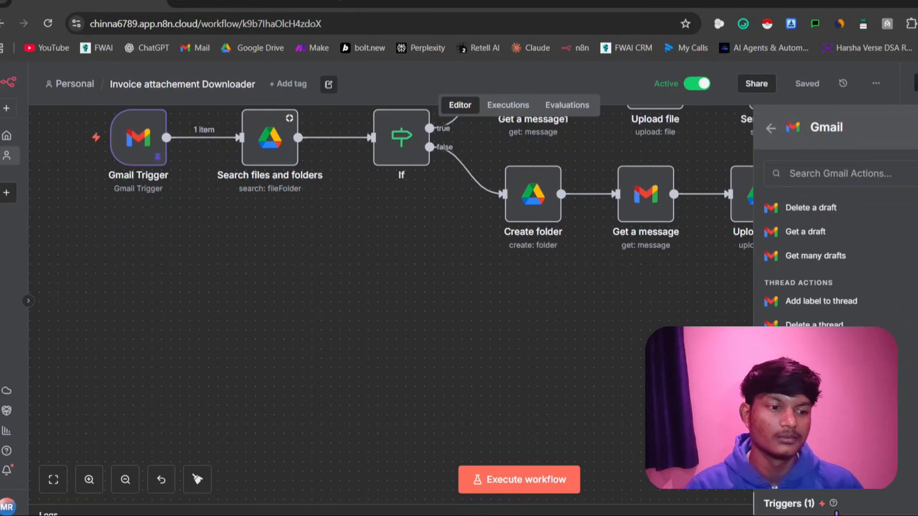
scroll(839, 478, down, 1)
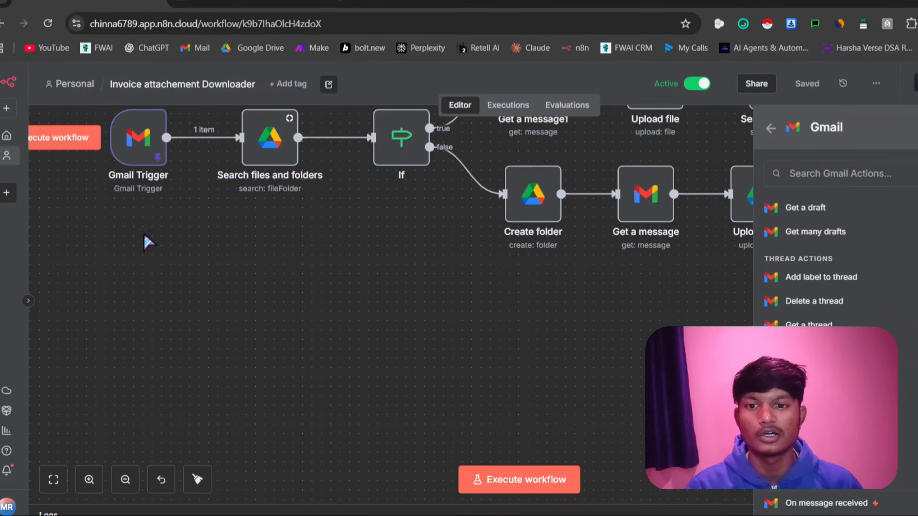
click(805, 505)
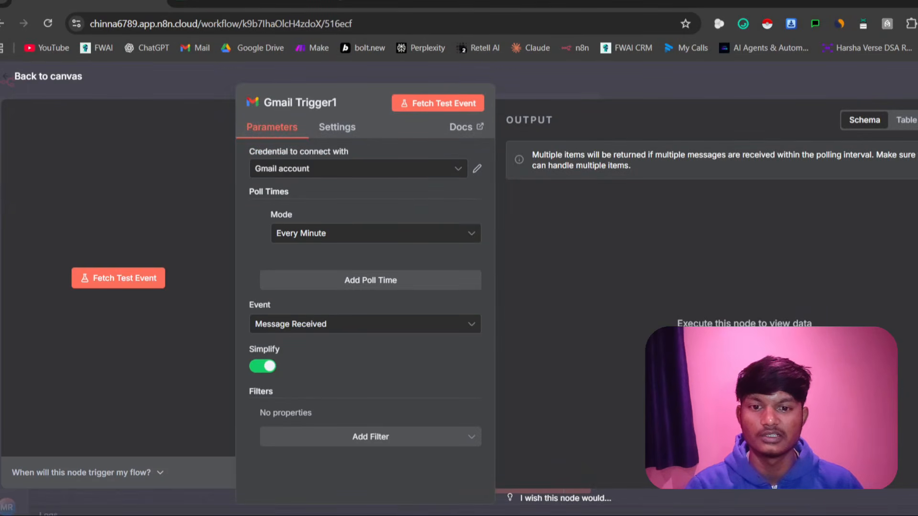
key(Escape)
drag(912, 277, 127, 345)
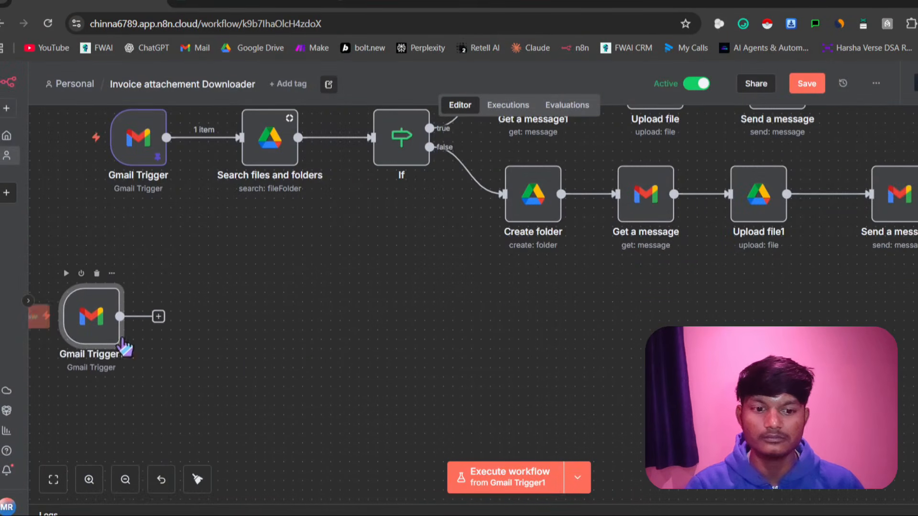
Add a Google Drive Search files and folders node after the new Gmail trigger
click(158, 316)
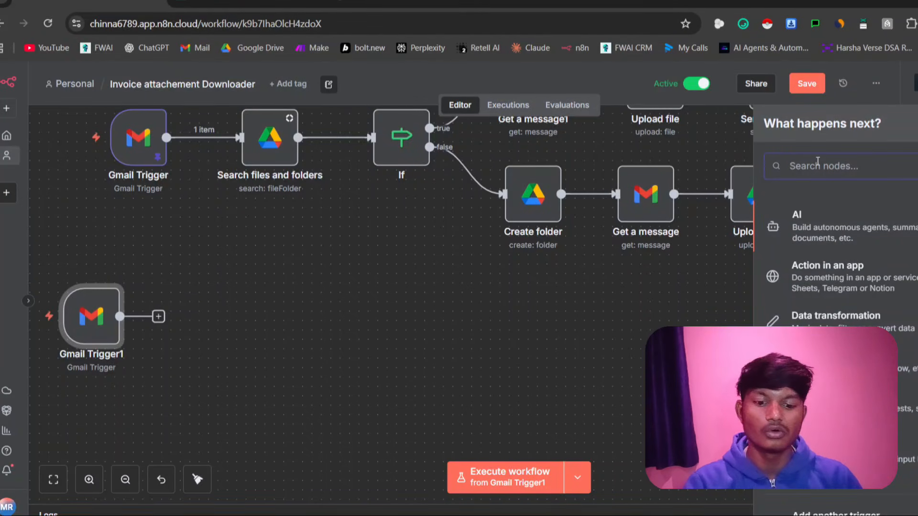
text(googl)
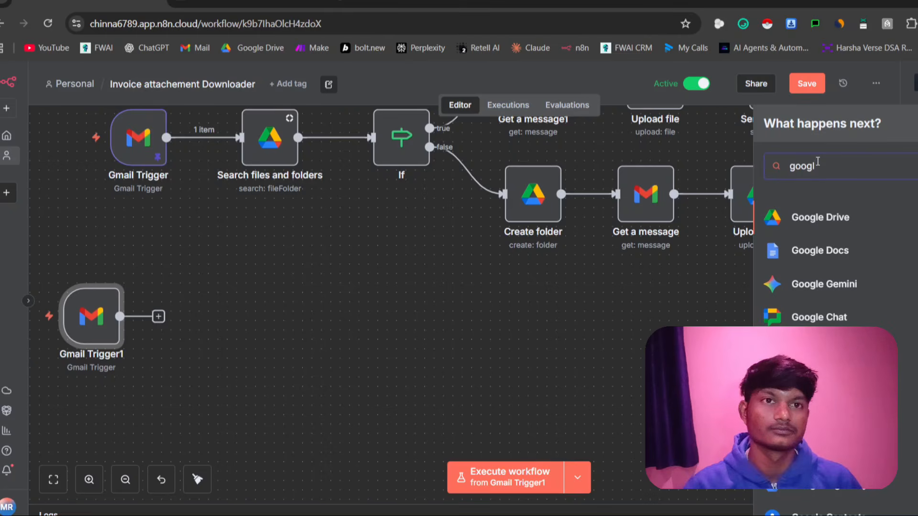
click(842, 219)
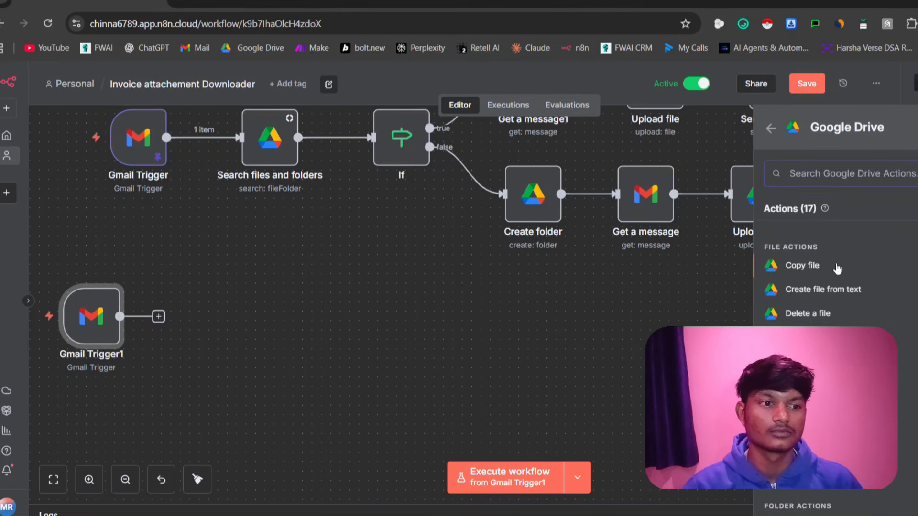
text(sea)
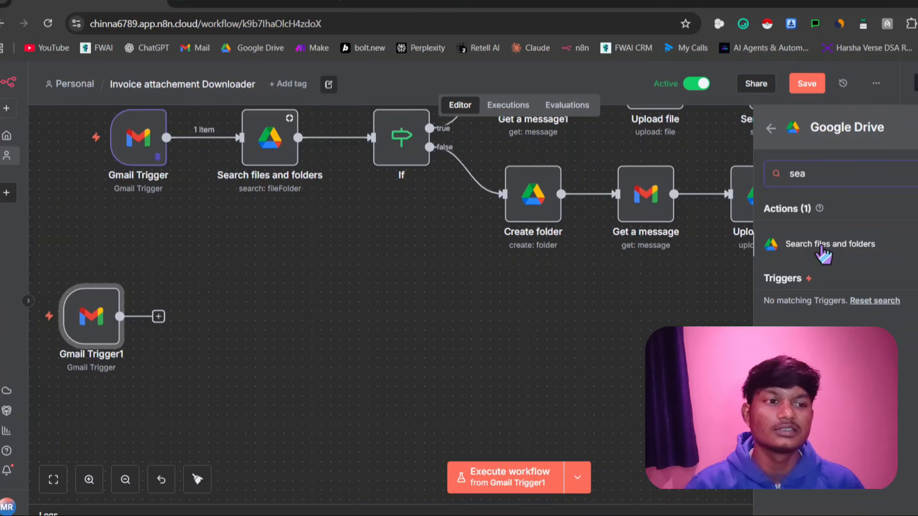
click(822, 246)
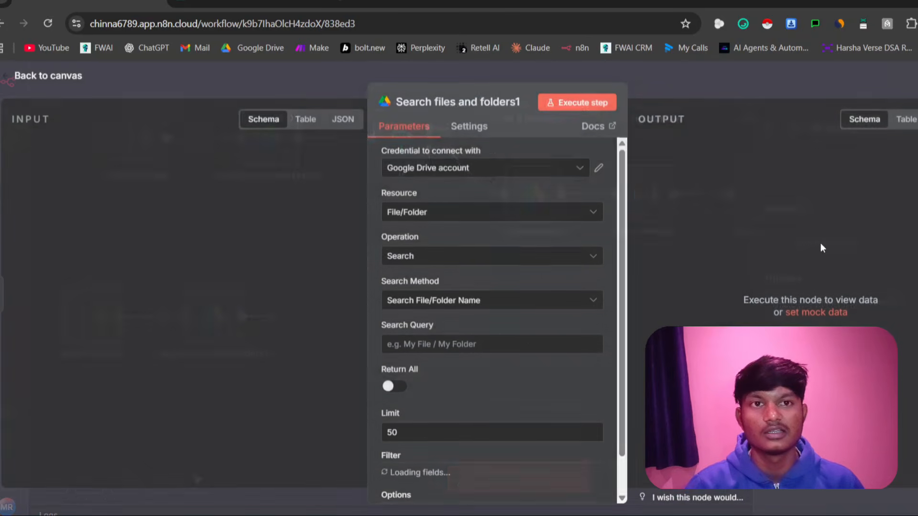
key(Escape)
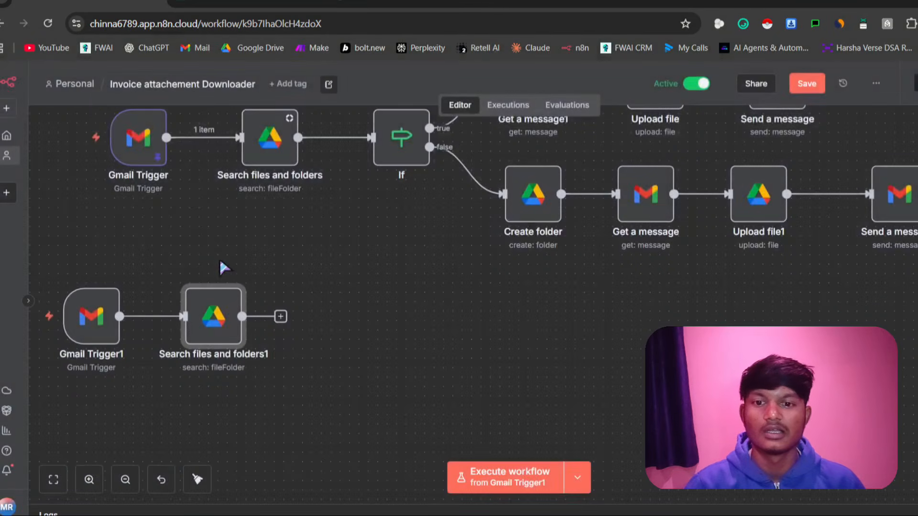
Set the new Google Drive search node's Search Query to the expression {{ $now.format('yyyy-MM-dd') }}
double_click(214, 327)
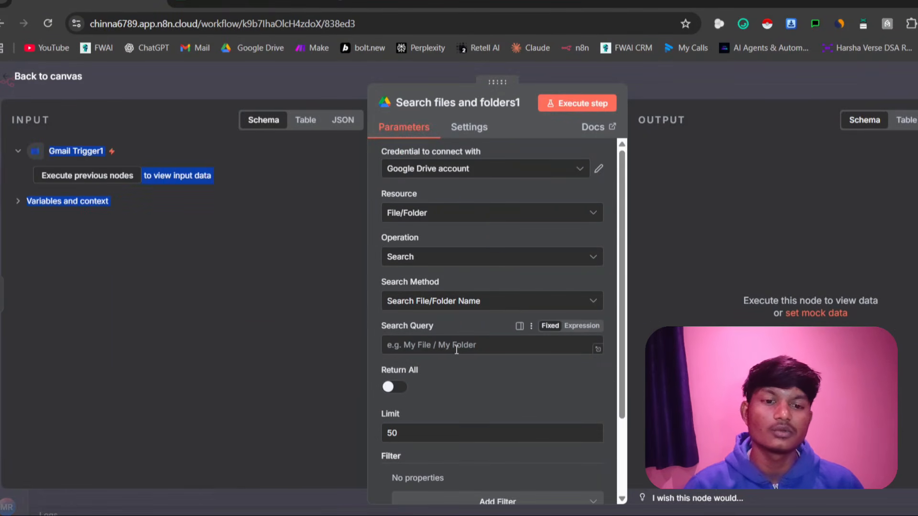
click(458, 346)
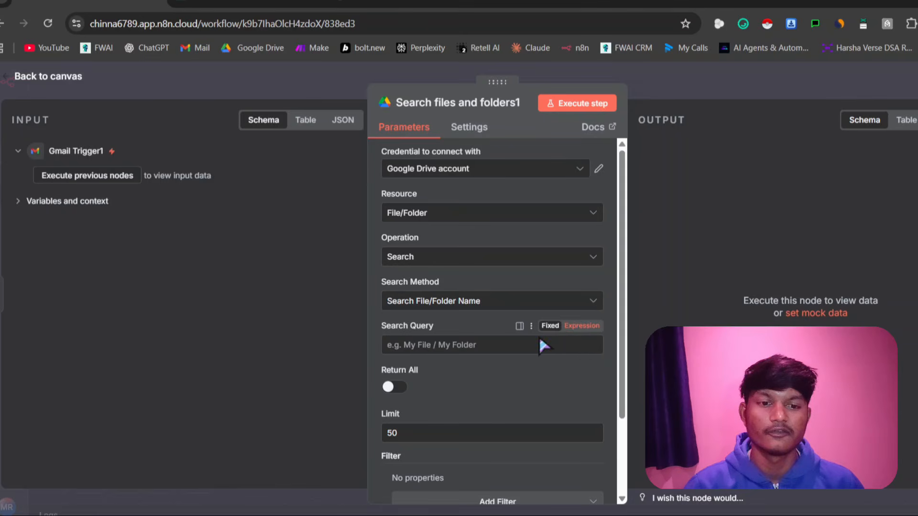
click(581, 325)
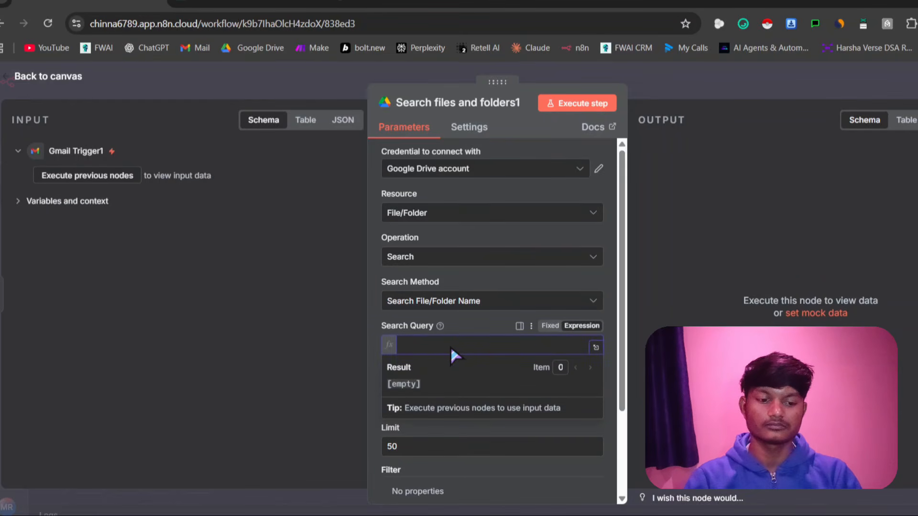
text({{n)
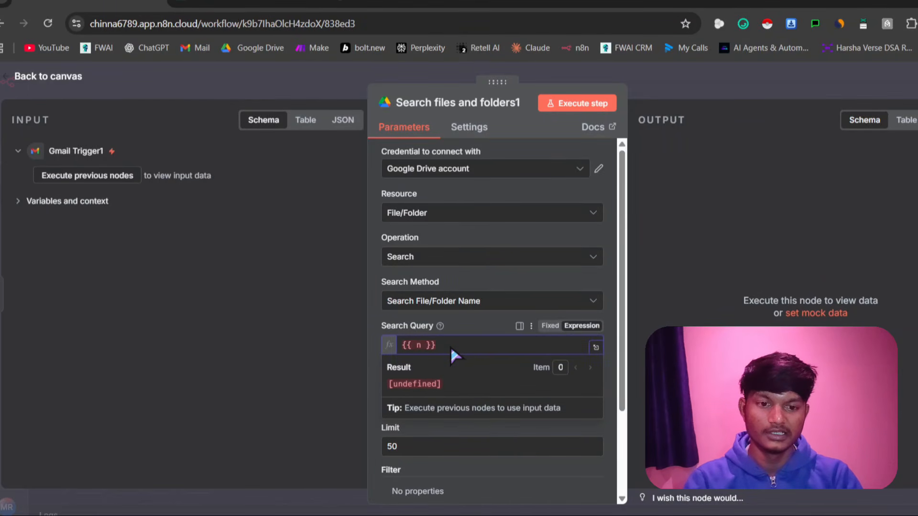
key(BackSpace)
text($)
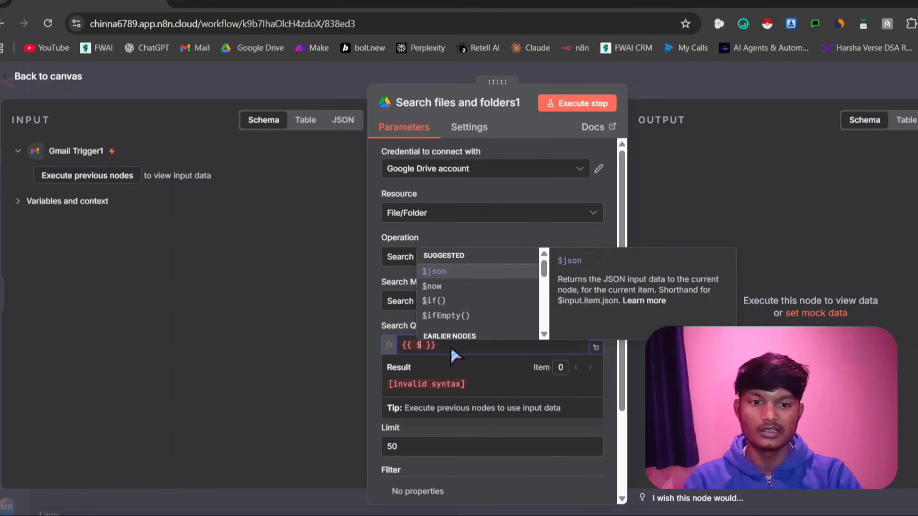
text(now)
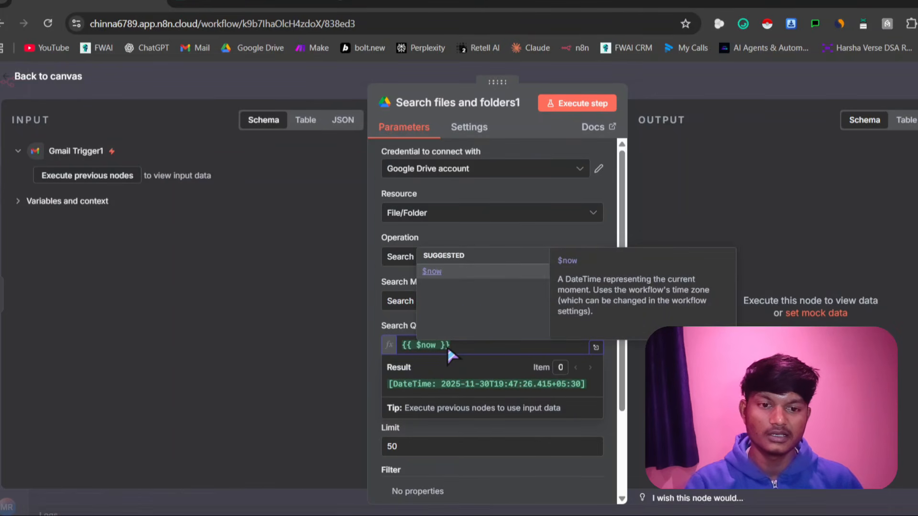
click(467, 271)
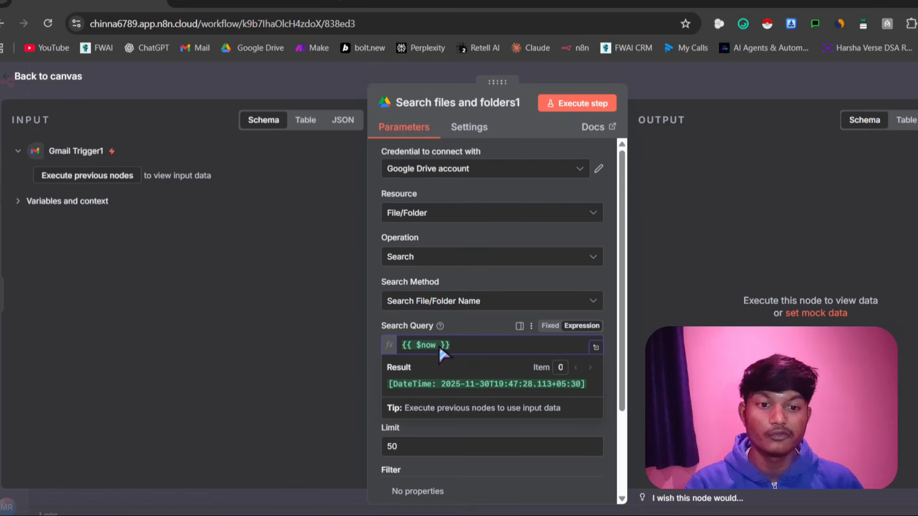
text(.form)
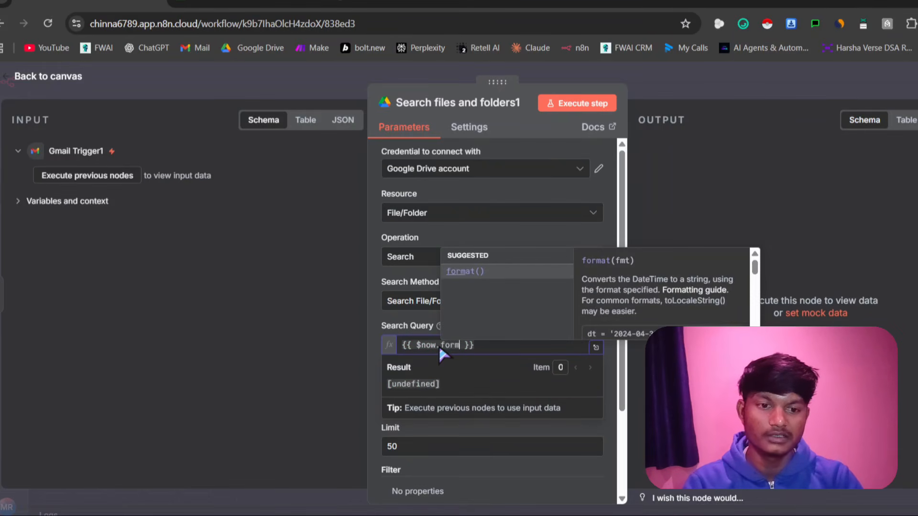
click(527, 271)
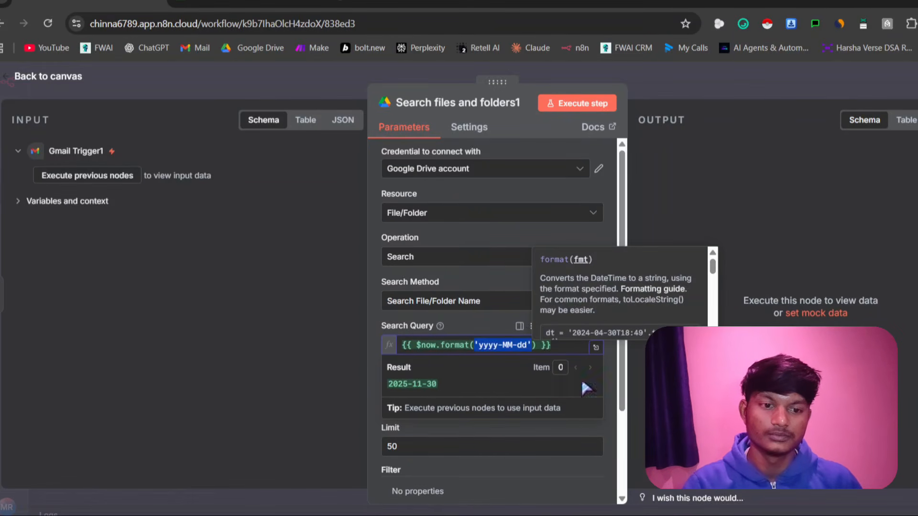
click(659, 407)
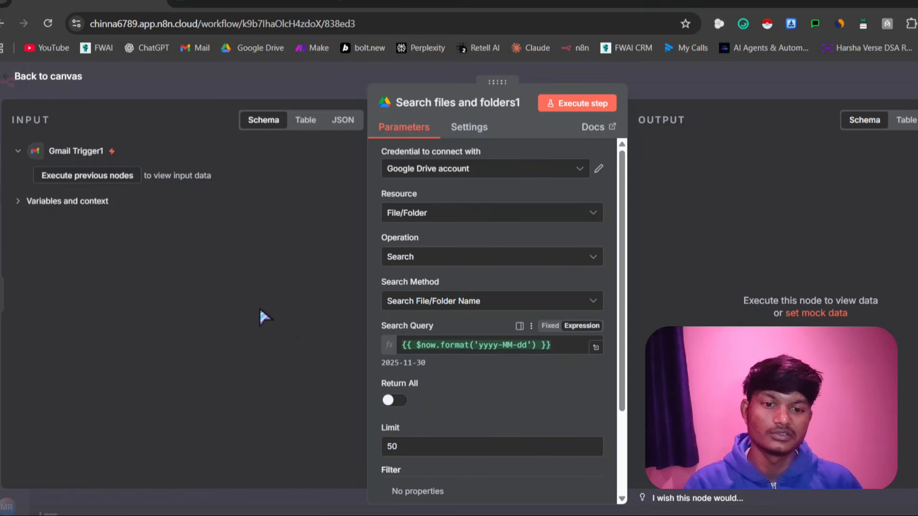
click(527, 345)
click(358, 310)
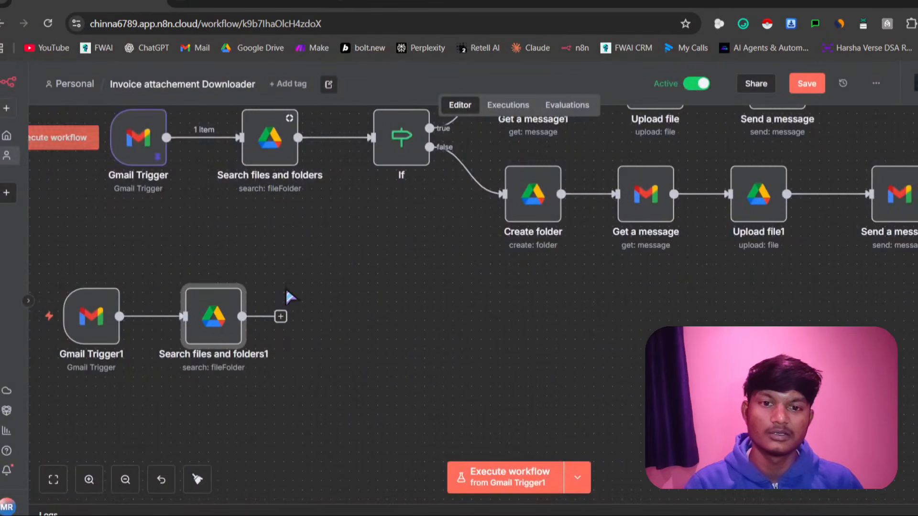
Add an If node after the new Search files and folders node
click(280, 317)
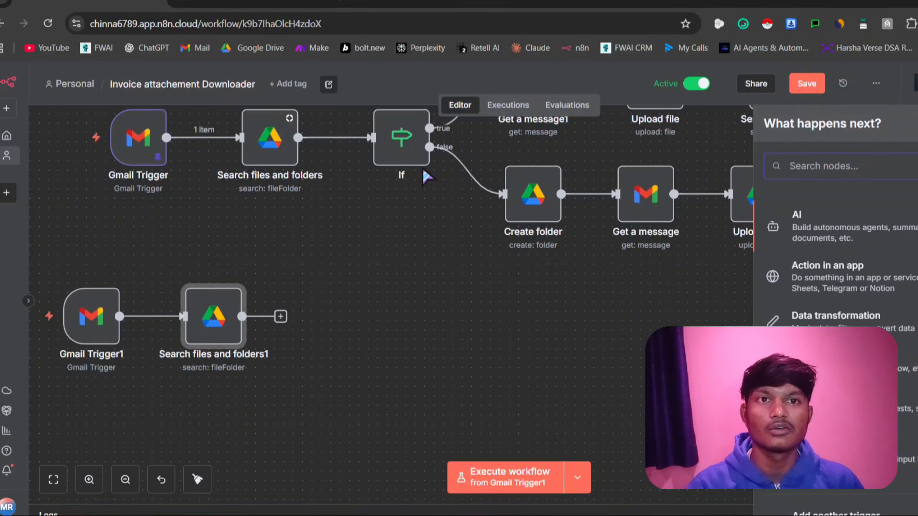
click(692, 195)
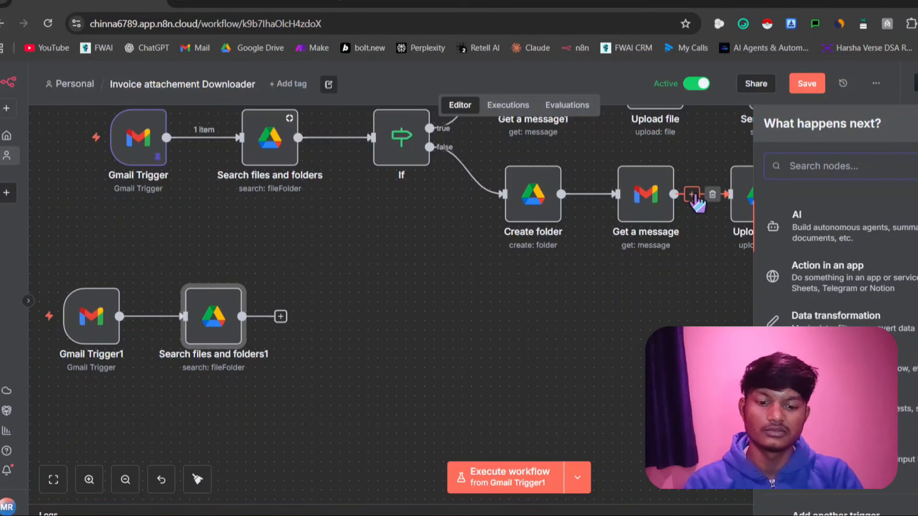
text(If)
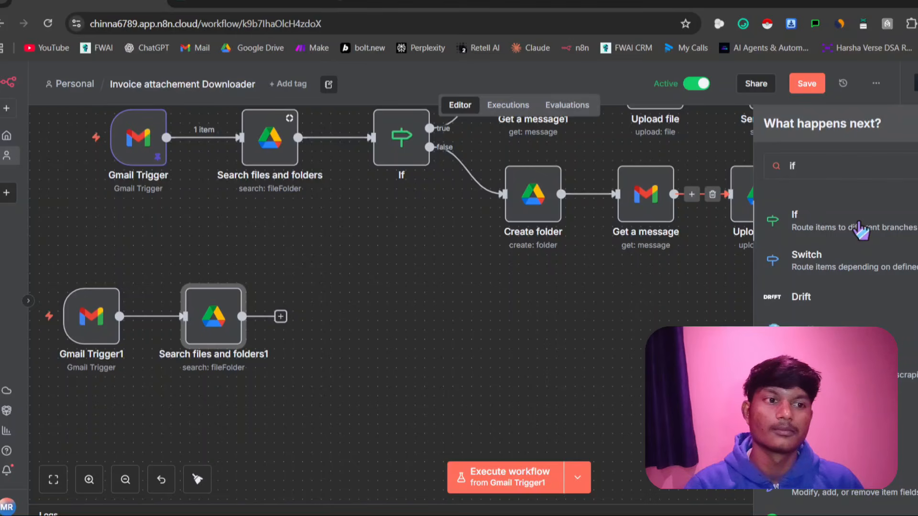
click(857, 220)
key(Escape)
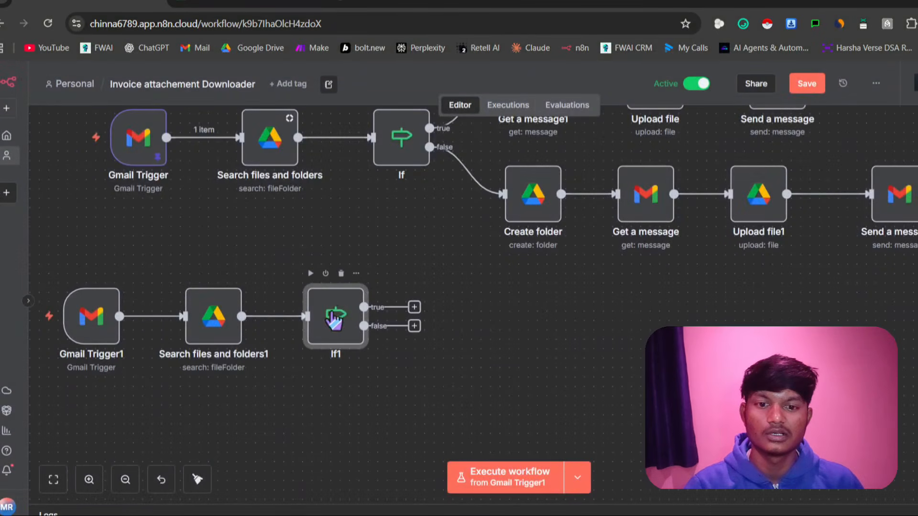
Copy the {{ $json.id }} expression from the condition of the original If node
double_click(402, 150)
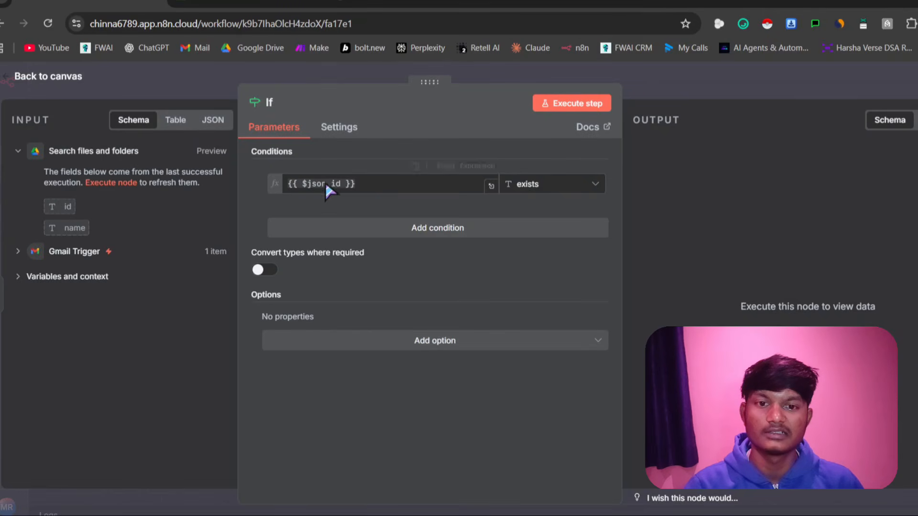
drag(357, 184, 280, 191)
key(ctrl+c)
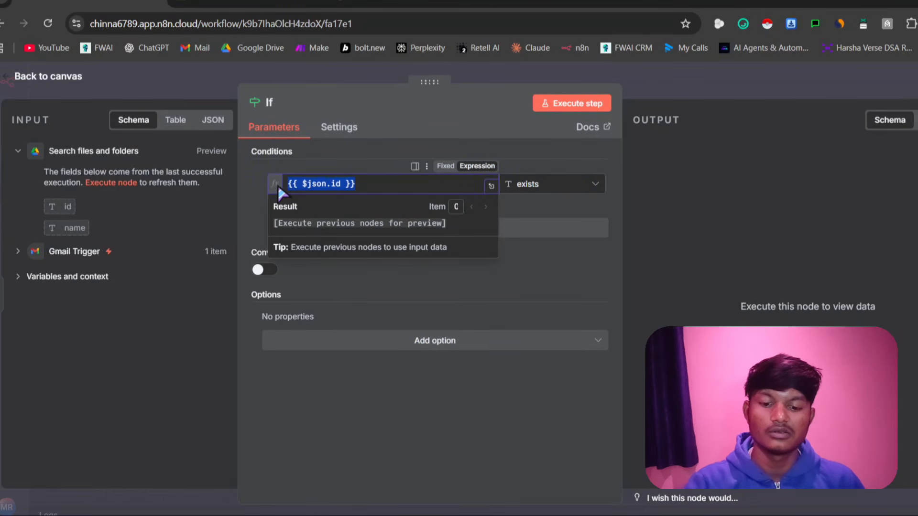
click(13, 154)
key(Escape)
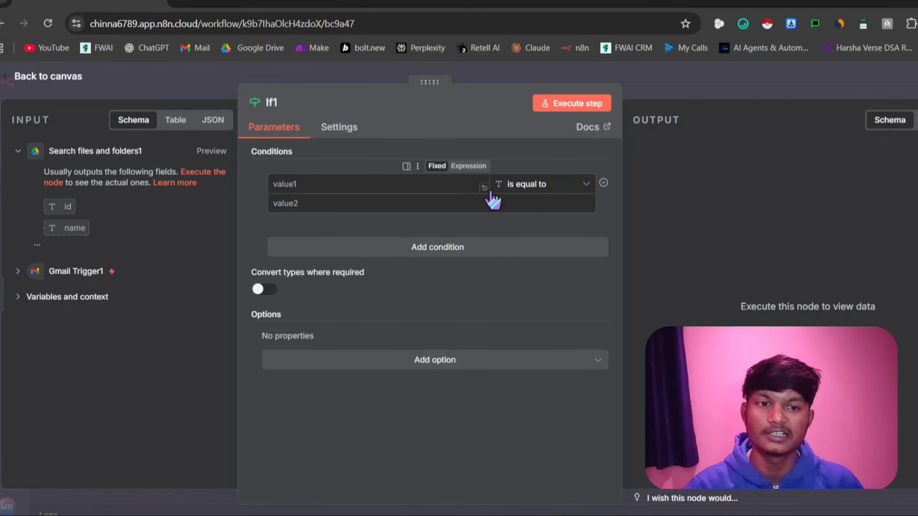
Set the new If node's condition to check that the string {{ $json.id }} exists
click(538, 189)
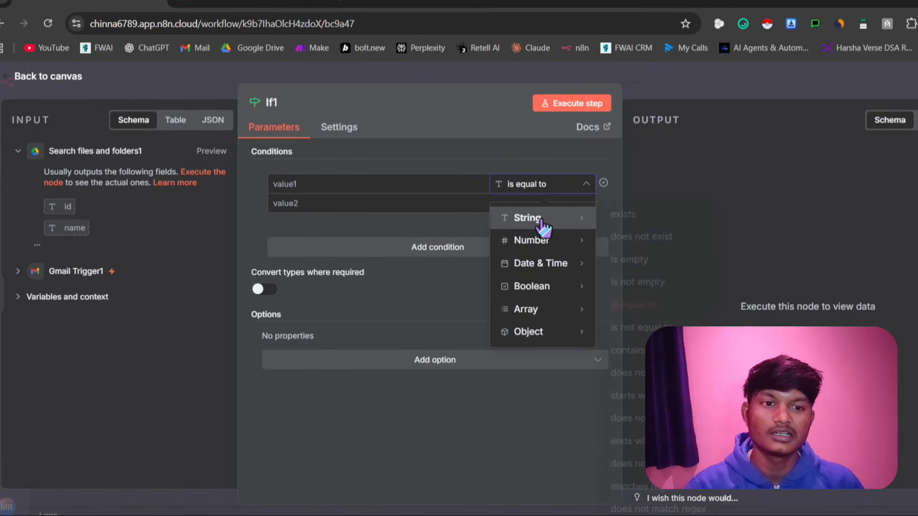
click(627, 219)
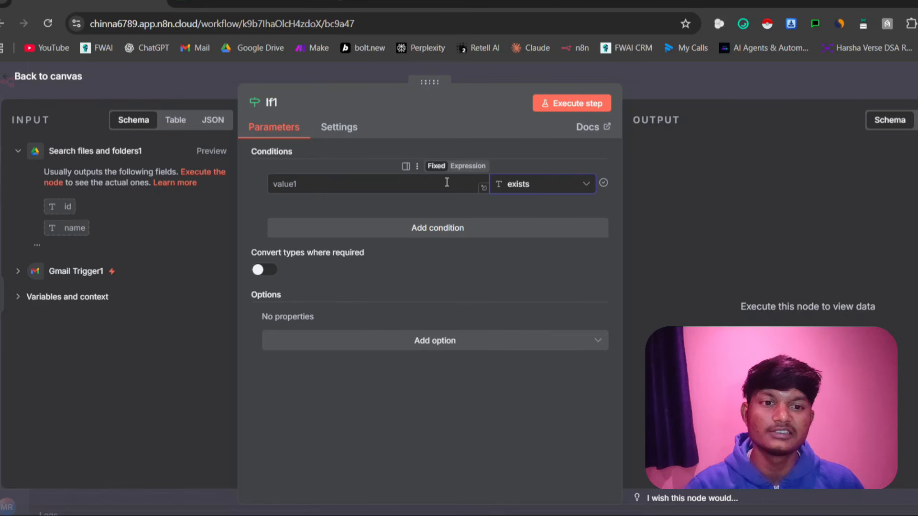
click(329, 184)
key(ctrl+v)
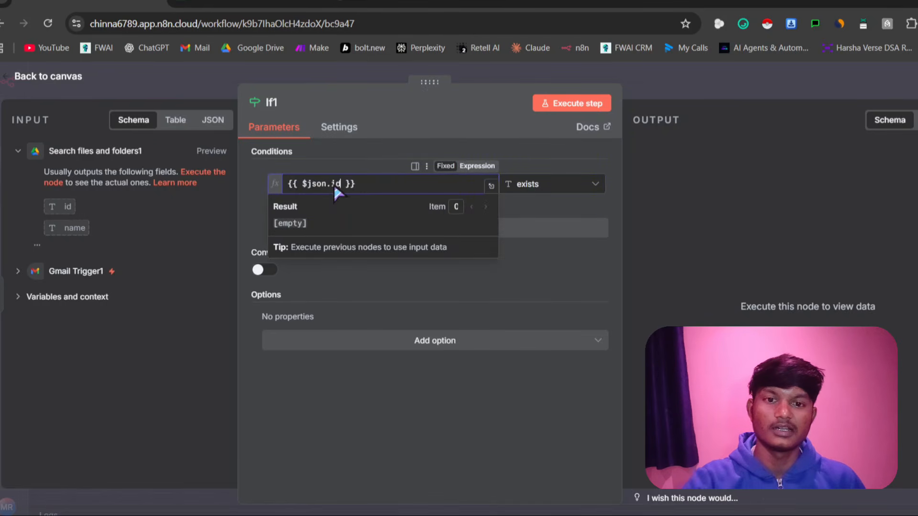
Return from the new If node to the canvas and save the workflow
click(48, 77)
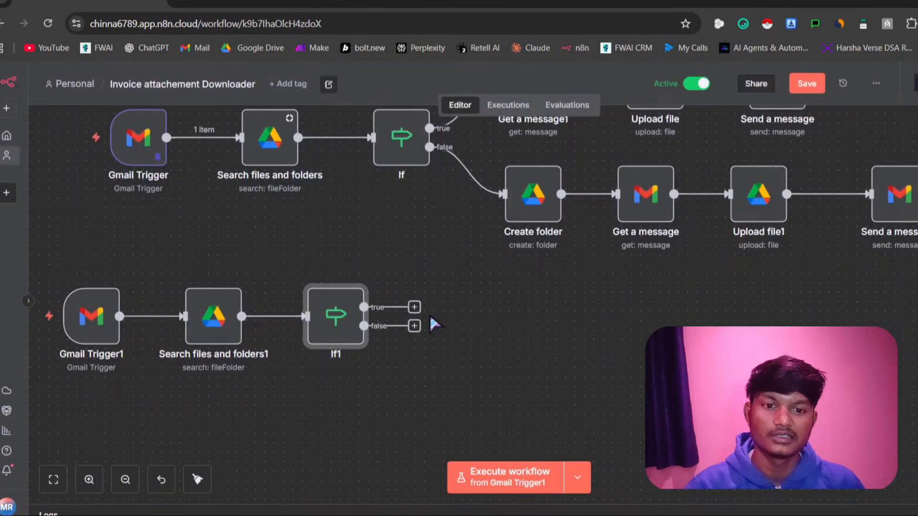
scroll(445, 306, up, 3)
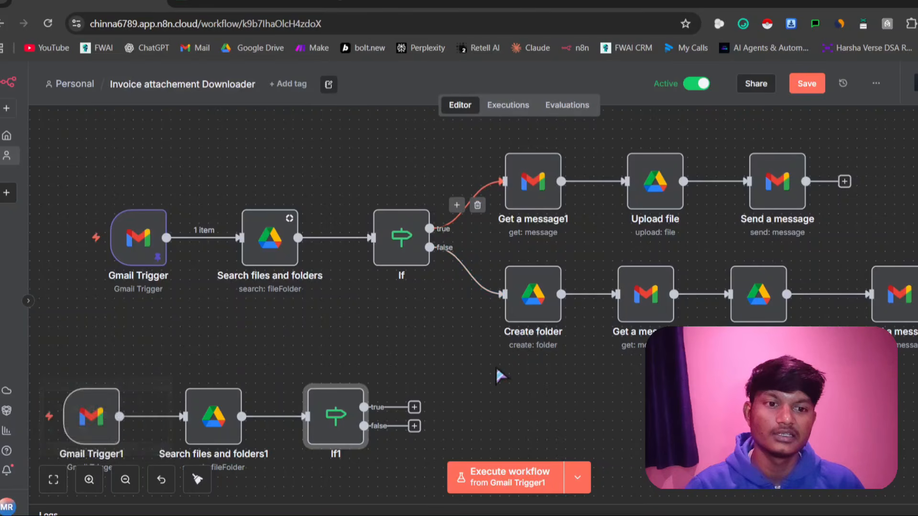
click(414, 407)
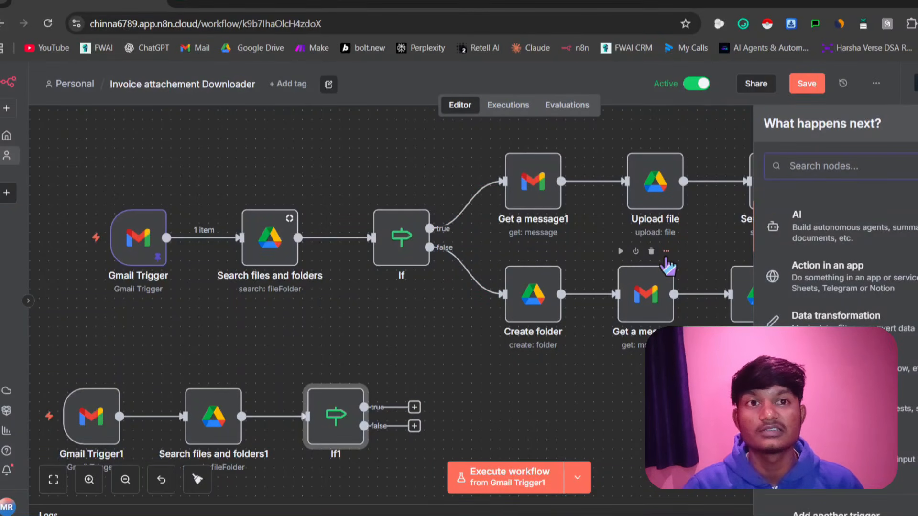
scroll(232, 345, down, 3)
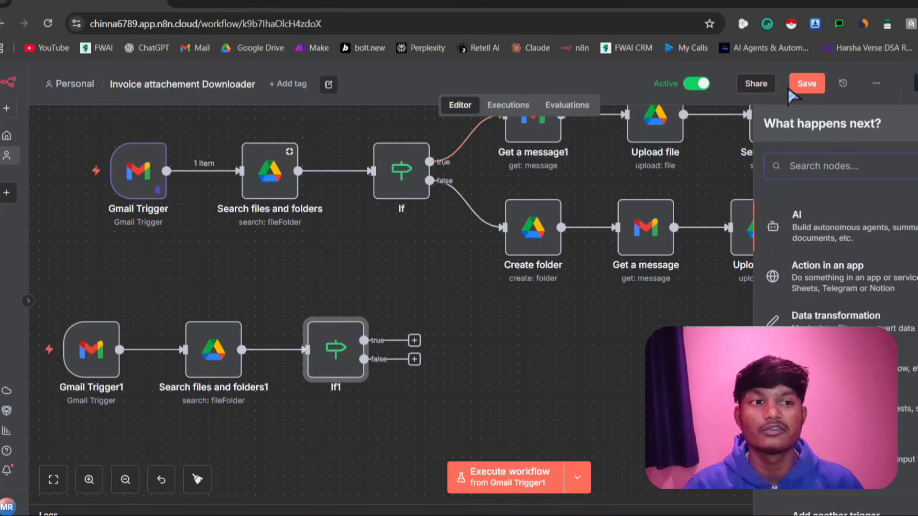
key(ctrl+s)
Copy the Nov 30, 19:43:56 execution into the editor, unpinning the Gmail Trigger's current data
click(509, 106)
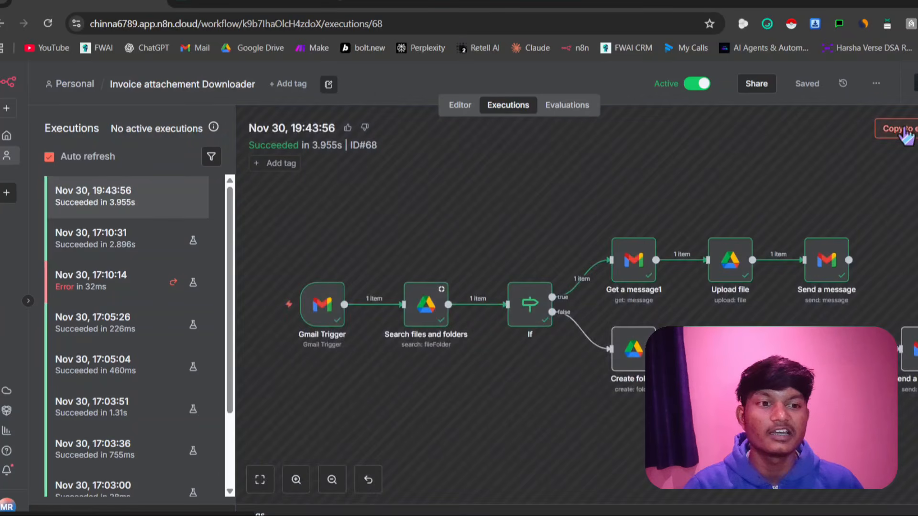
click(901, 129)
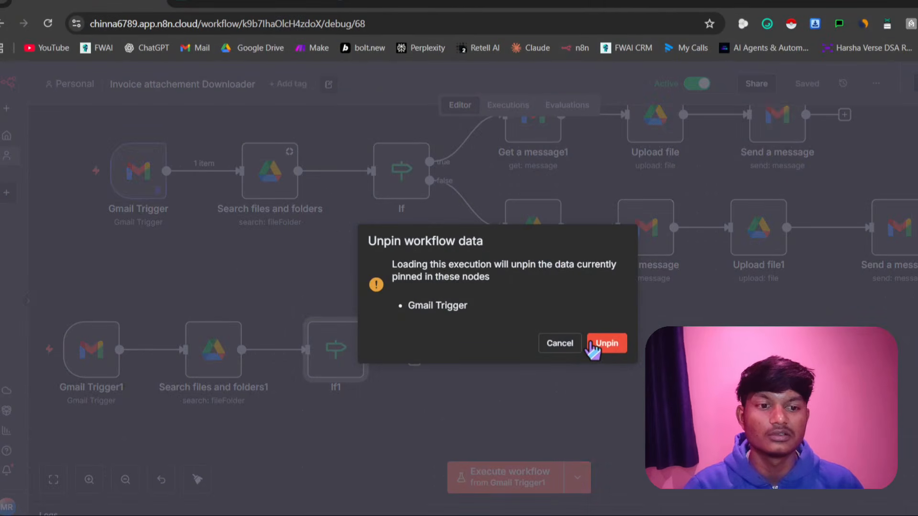
click(605, 343)
scroll(586, 305, up, 3)
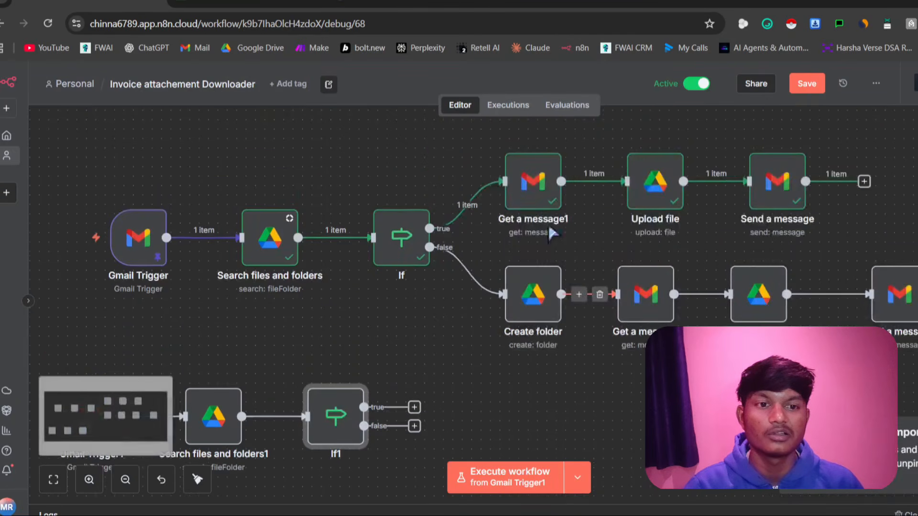
Examine the parameters and data of the original Get a message1 and Gmail Trigger nodes
triple_click(528, 186)
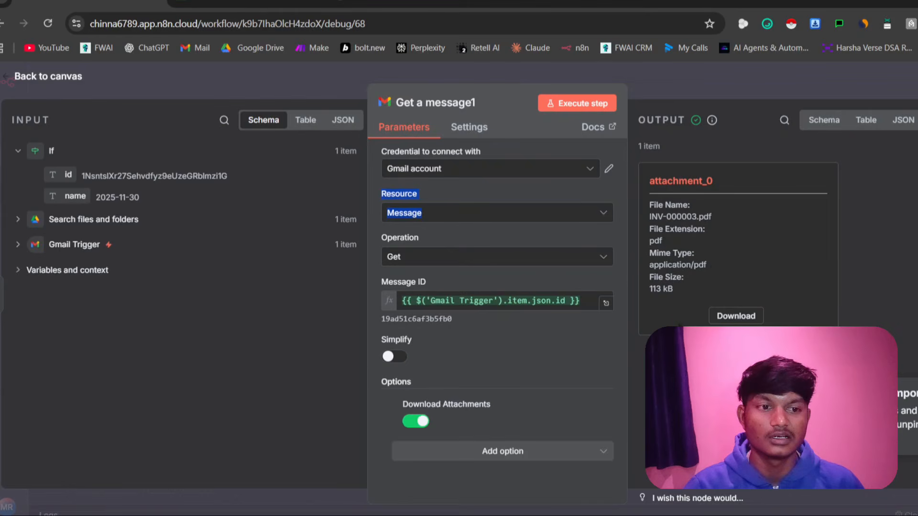
click(1, 135)
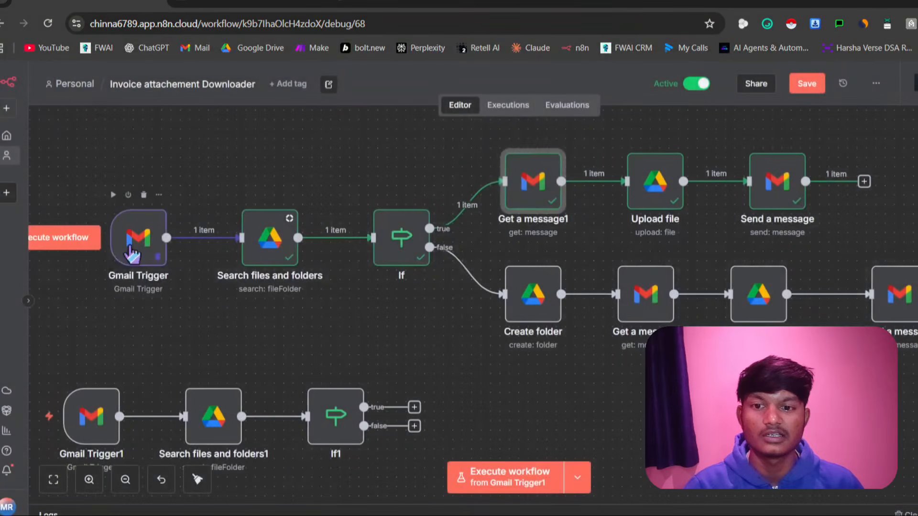
click(129, 247)
double_click(131, 252)
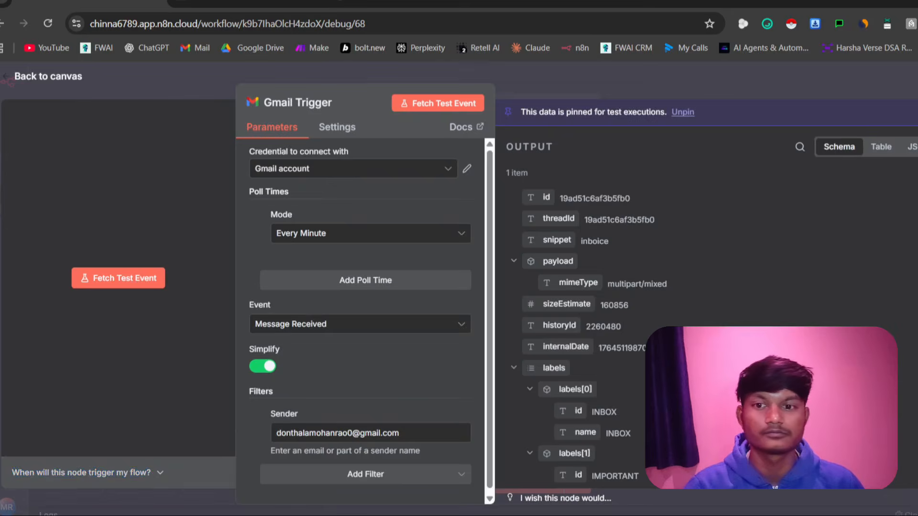
key(Escape)
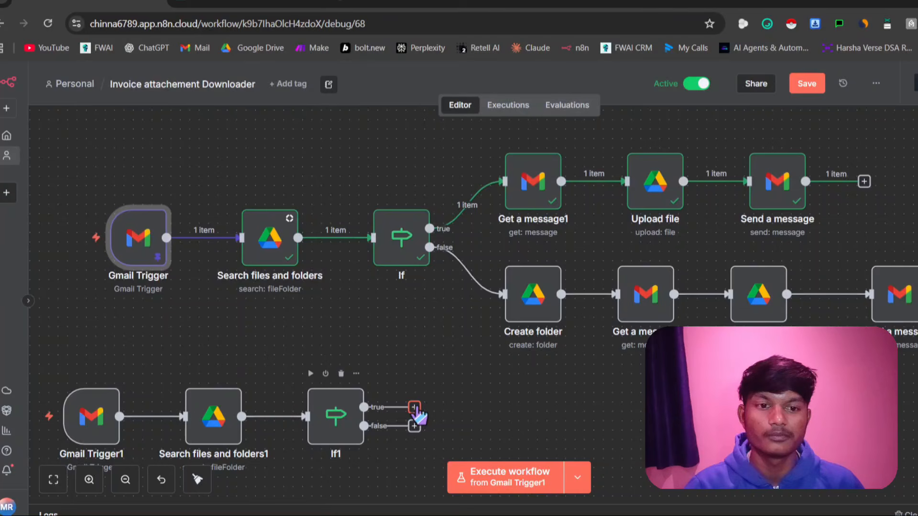
Add a Gmail node with the Get a message action to the true output of the new If node
click(414, 408)
text(get)
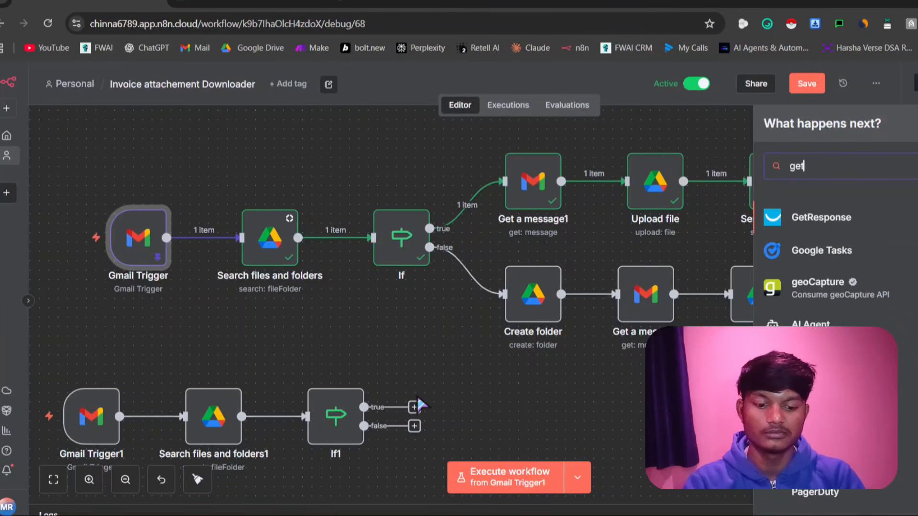
text( ma)
key(BackSpace)
key(BackSpace)
key(BackSpace)
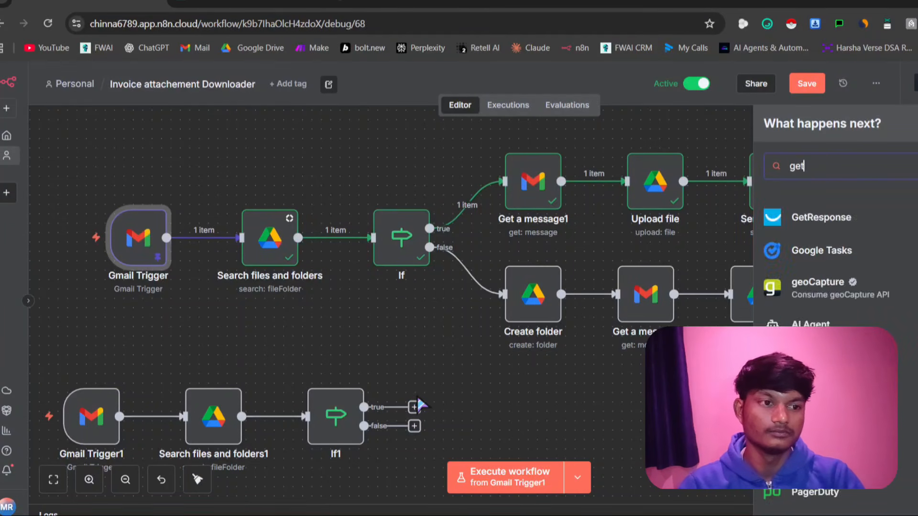
key(BackSpace)
key(BackSpace)
key(BackSpace)
text(gmai)
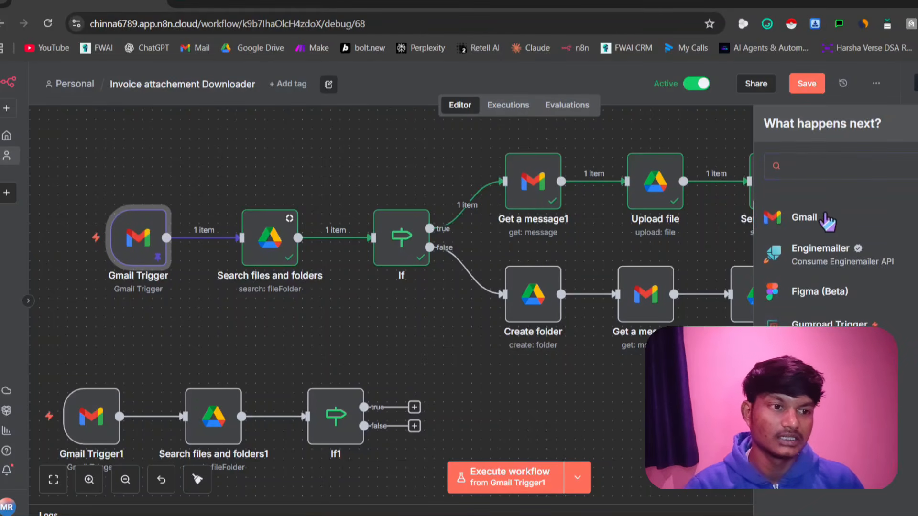
click(818, 234)
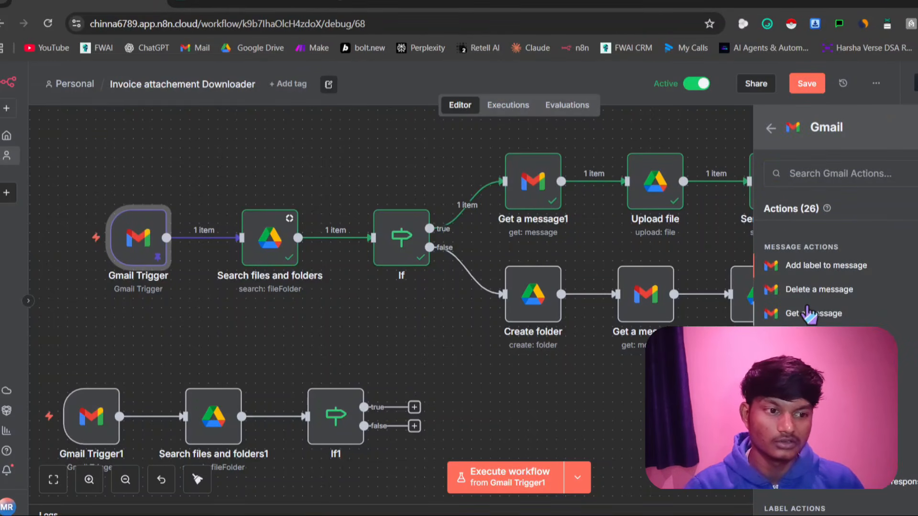
click(808, 313)
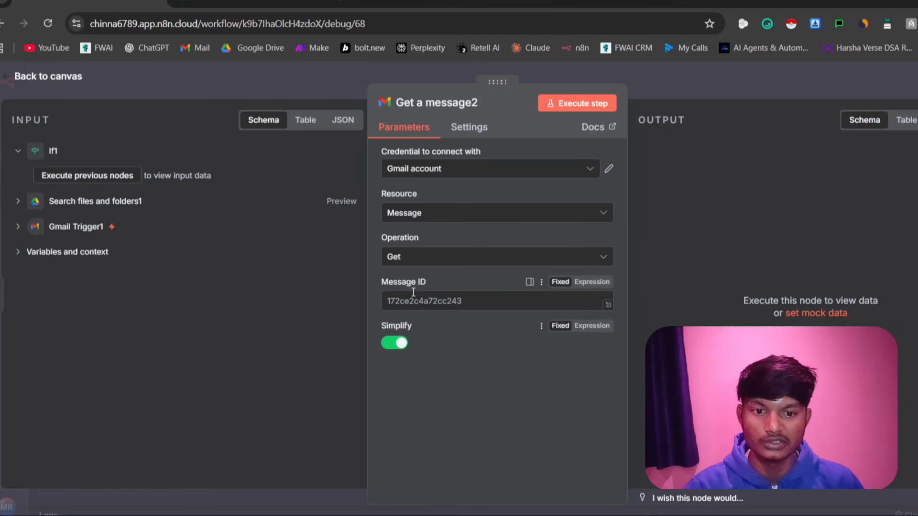
Copy the Message ID expression {{ $('Gmail Trigger').item.json.id }} from the original Get a message1 node
drag(411, 283, 416, 304)
click(93, 234)
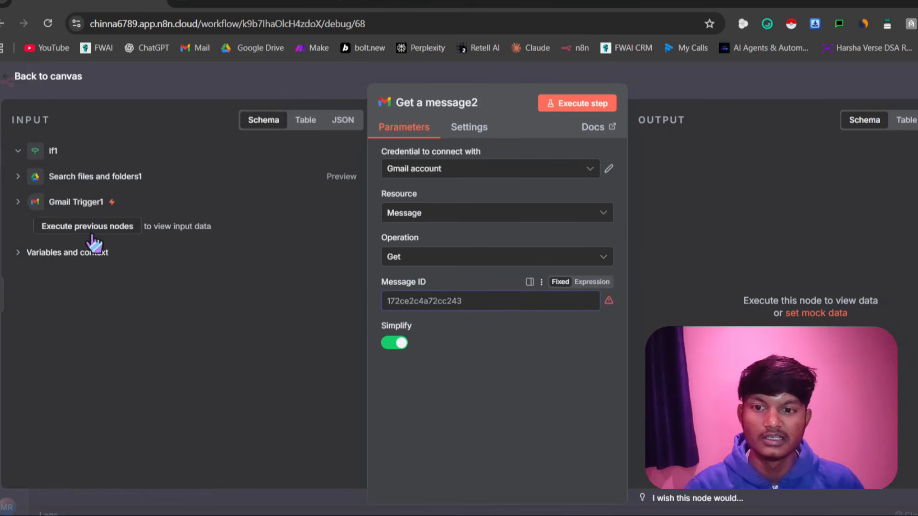
key(Escape)
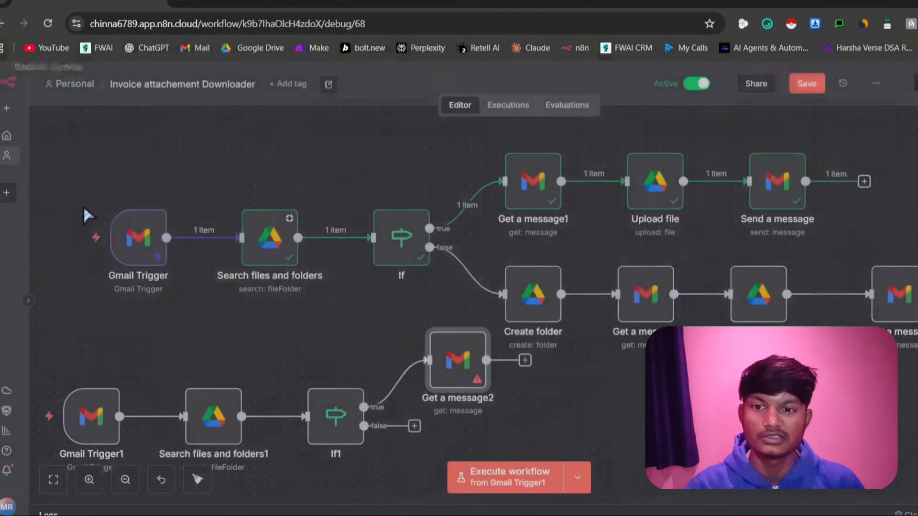
double_click(521, 201)
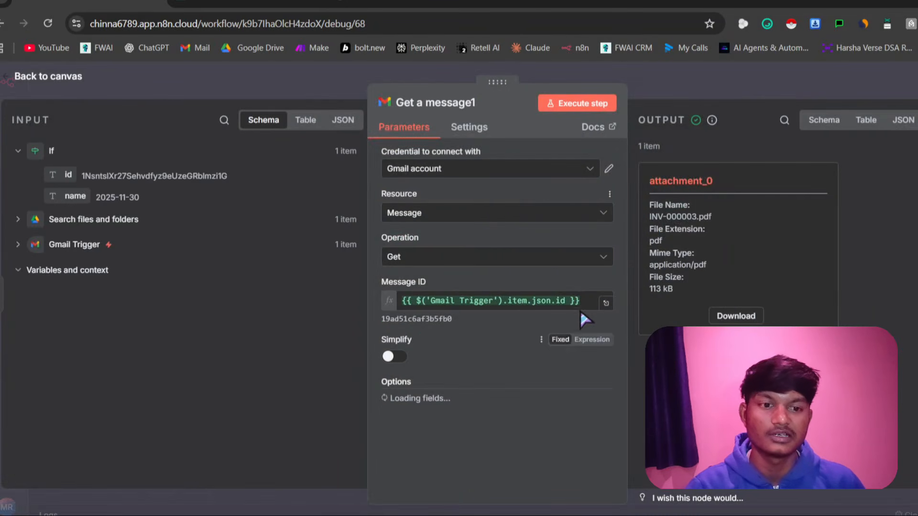
drag(585, 296, 388, 309)
key(ctrl+c)
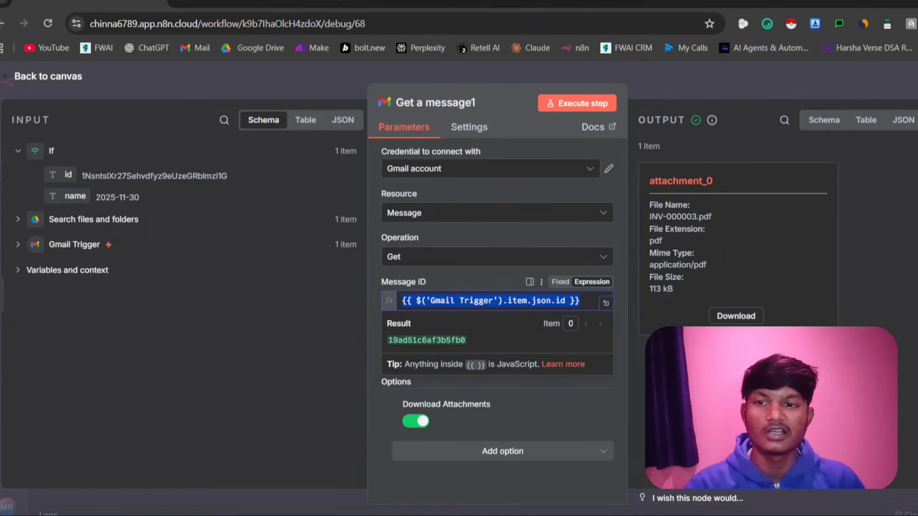
key(Escape)
Set the new Get a message node's Message ID to {{ $('Gmail Trigger').item.json.id }} and shift the node slightly on the canvas
click(451, 364)
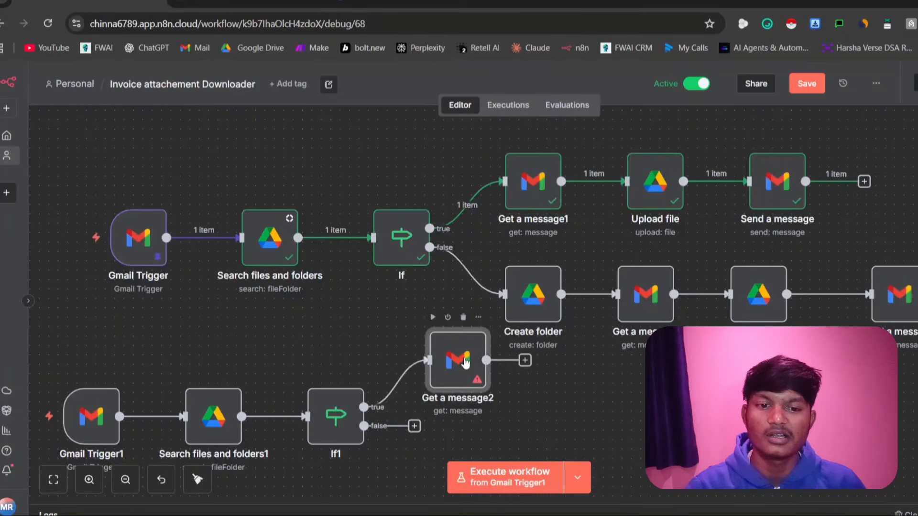
double_click(452, 363)
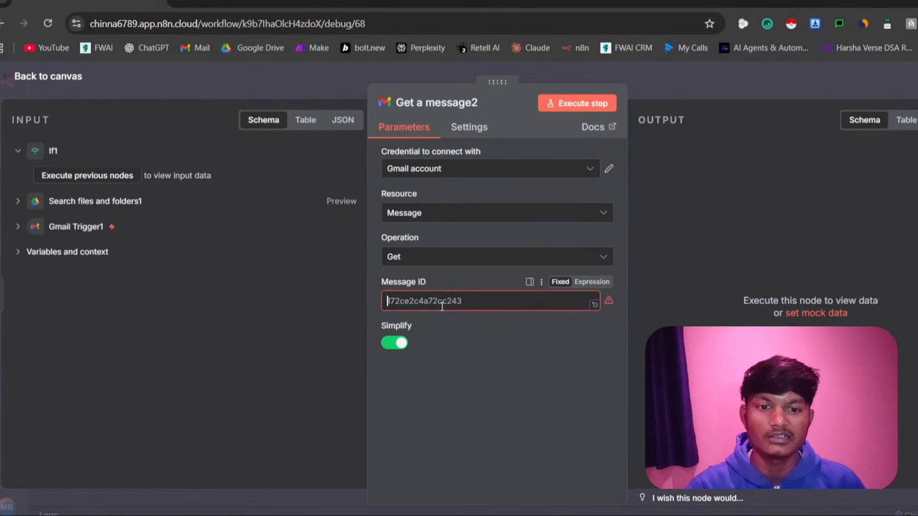
key(ctrl+v)
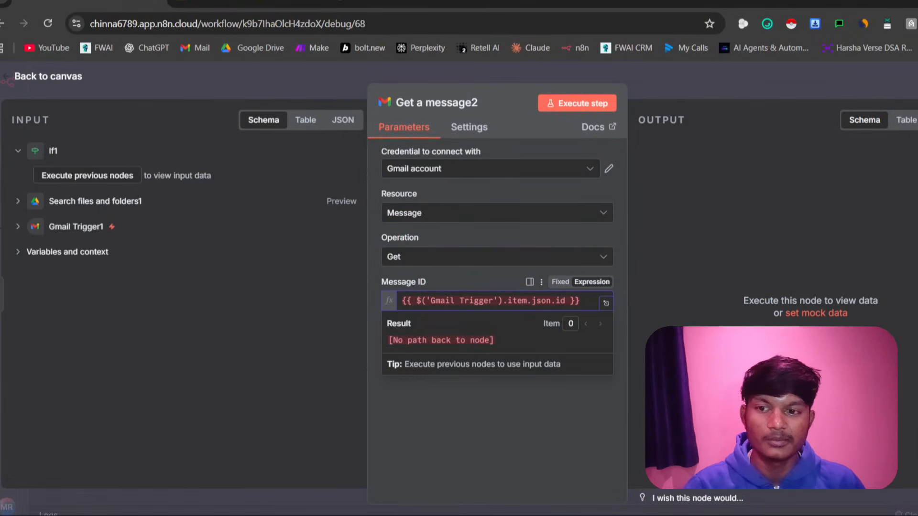
key(Escape)
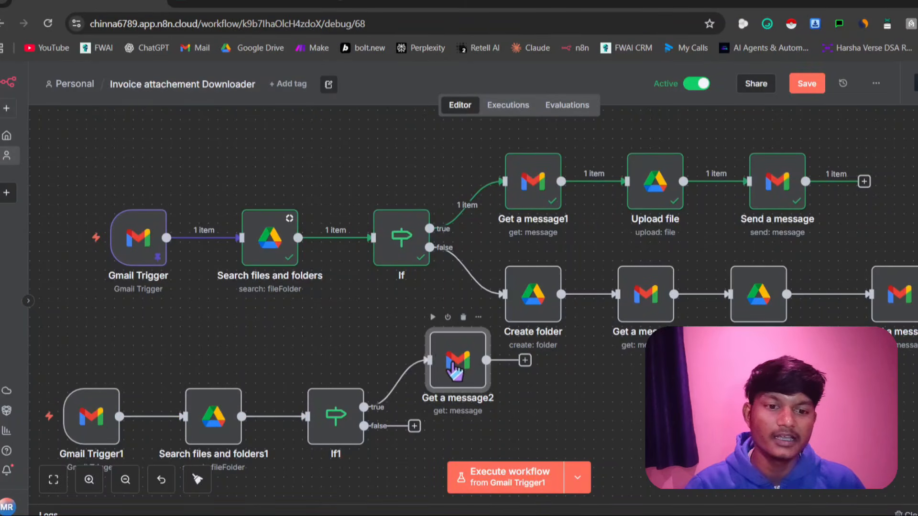
drag(452, 371, 442, 370)
Open a new Google Drive credential from the original Upload file node and examine its OAuth2 connection fields
scroll(603, 301, down, 1)
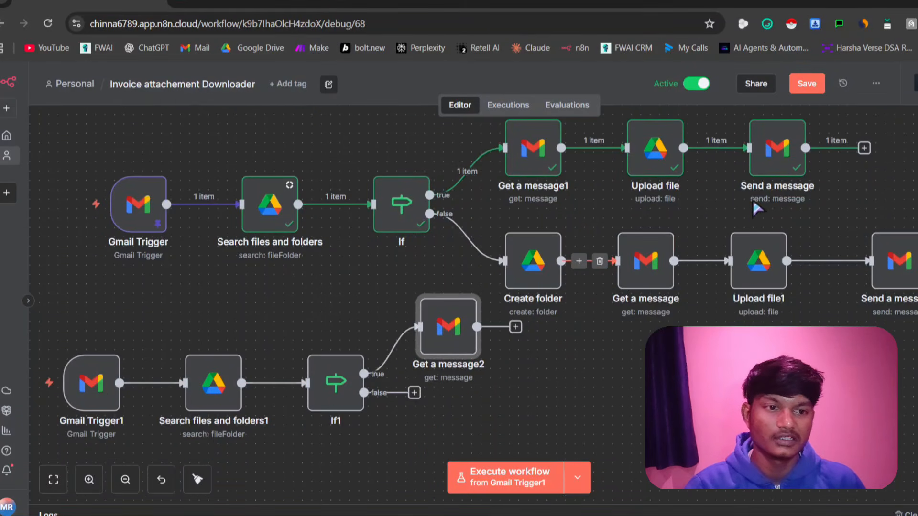
click(653, 174)
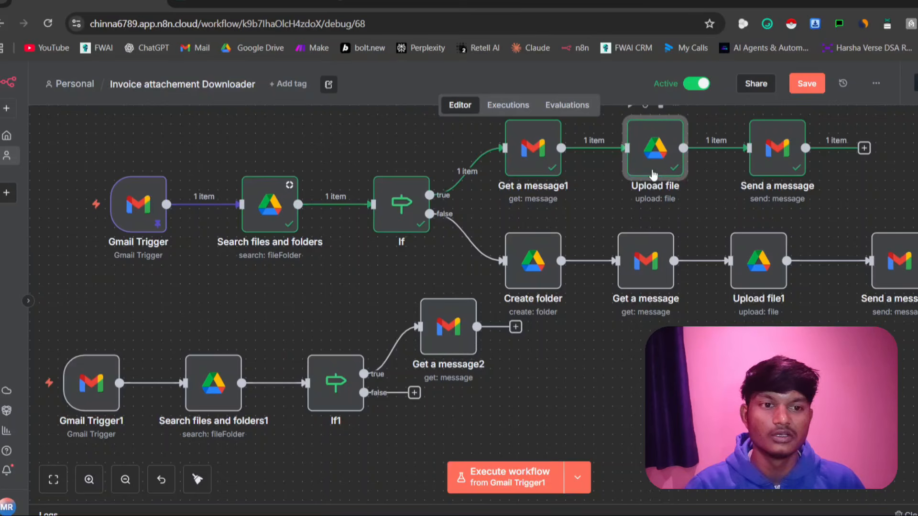
double_click(652, 174)
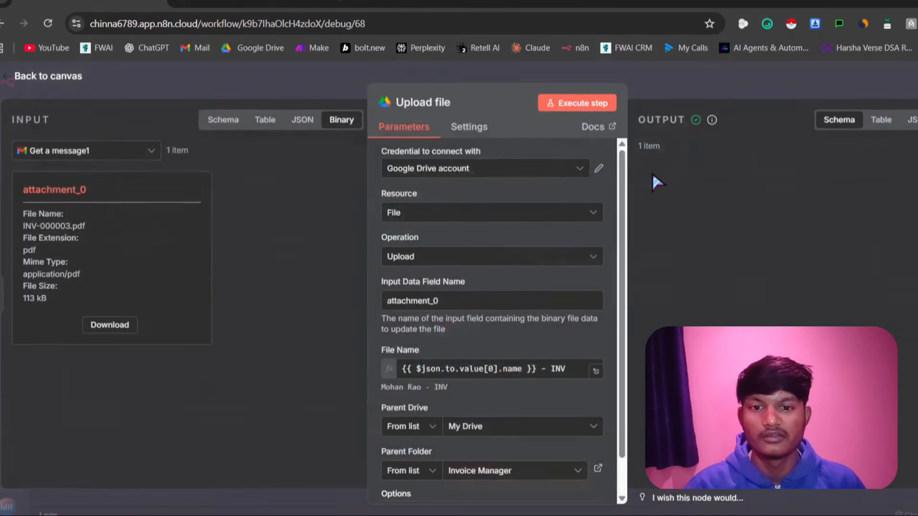
click(508, 175)
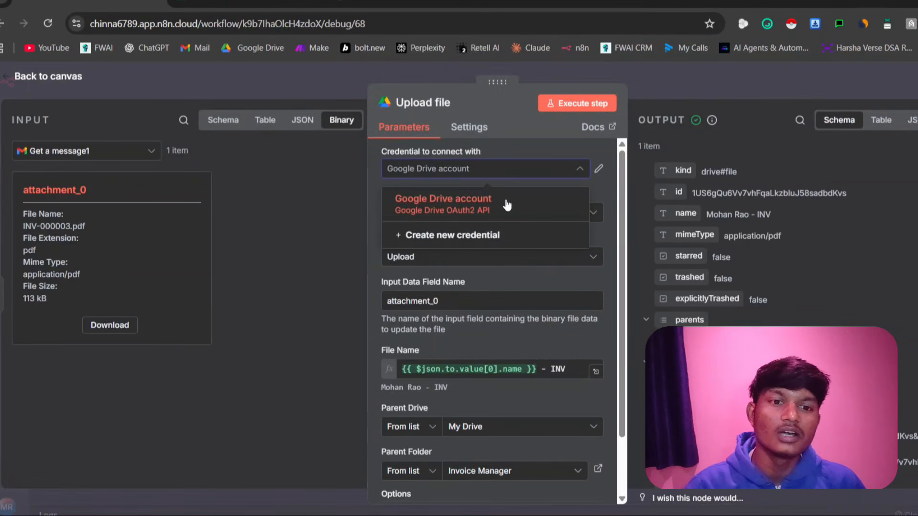
click(497, 241)
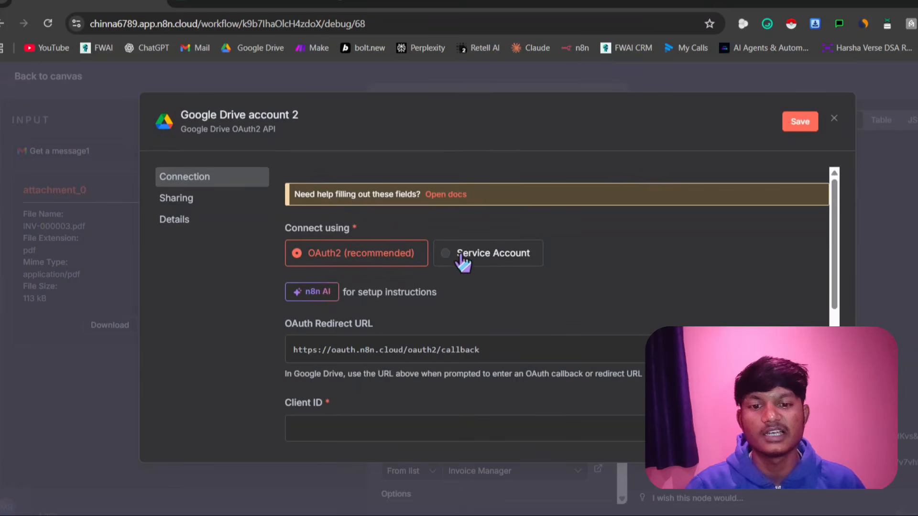
scroll(412, 377, down, 4)
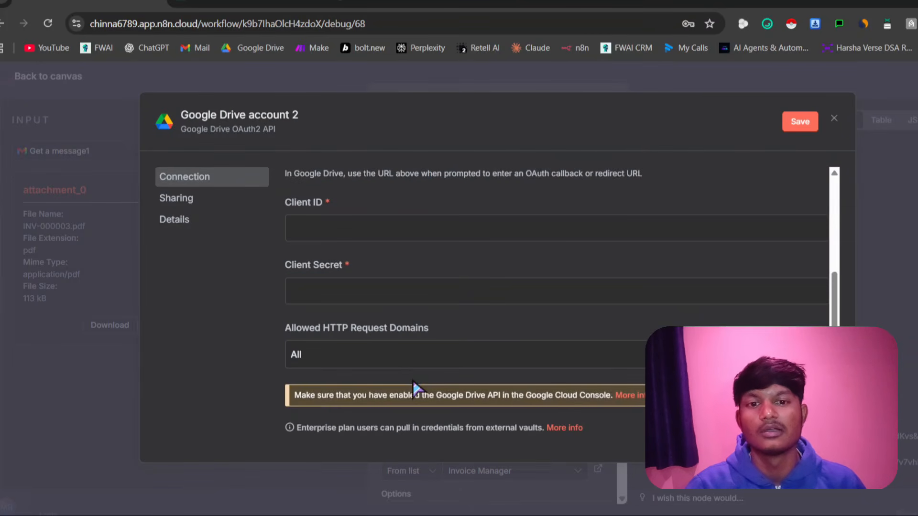
scroll(413, 388, up, 1)
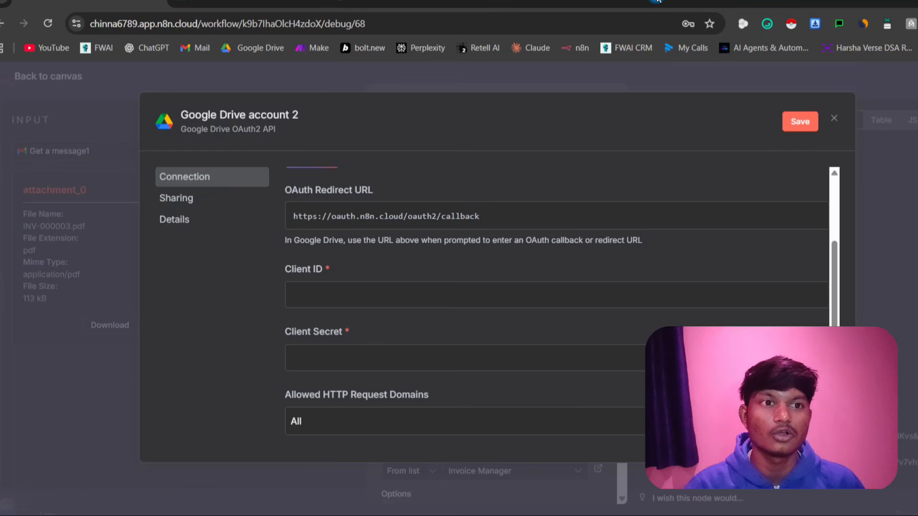
Switch to a new browser tab and open the Google Cloud console's OAuth clients page
click(657, 1)
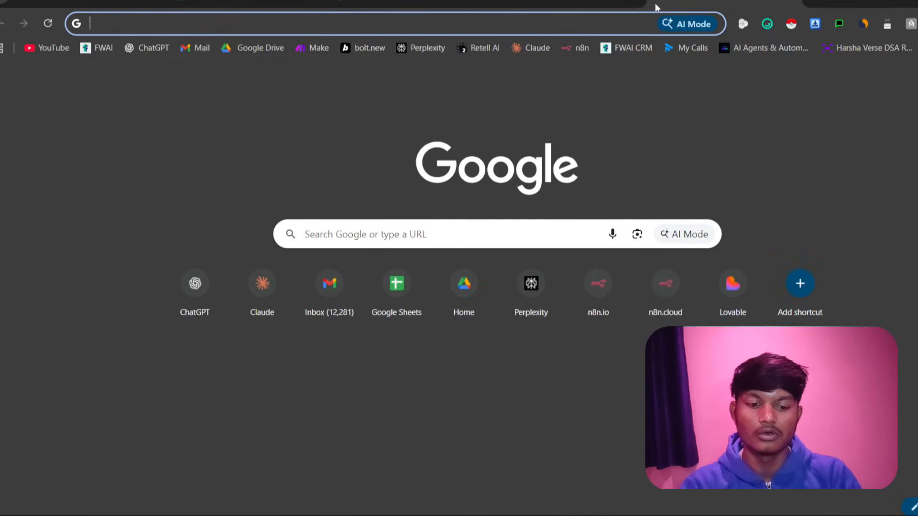
text(googl)
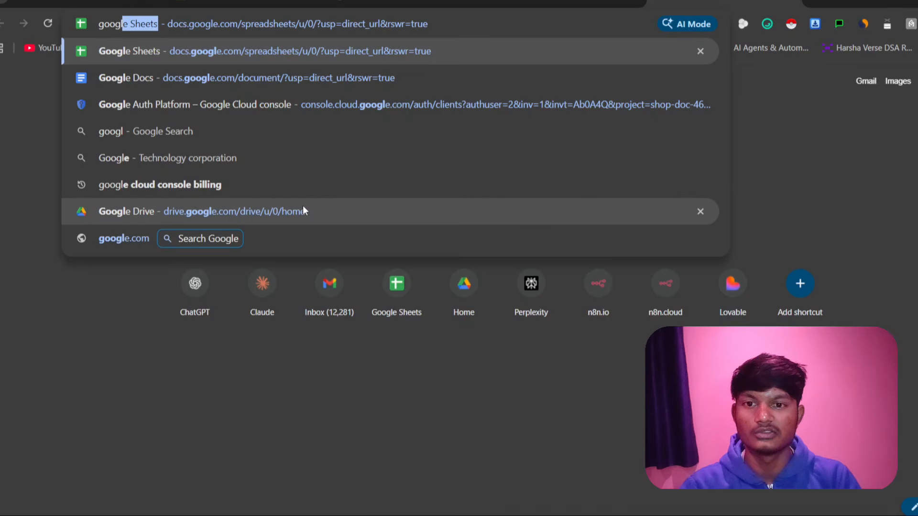
text(e clo)
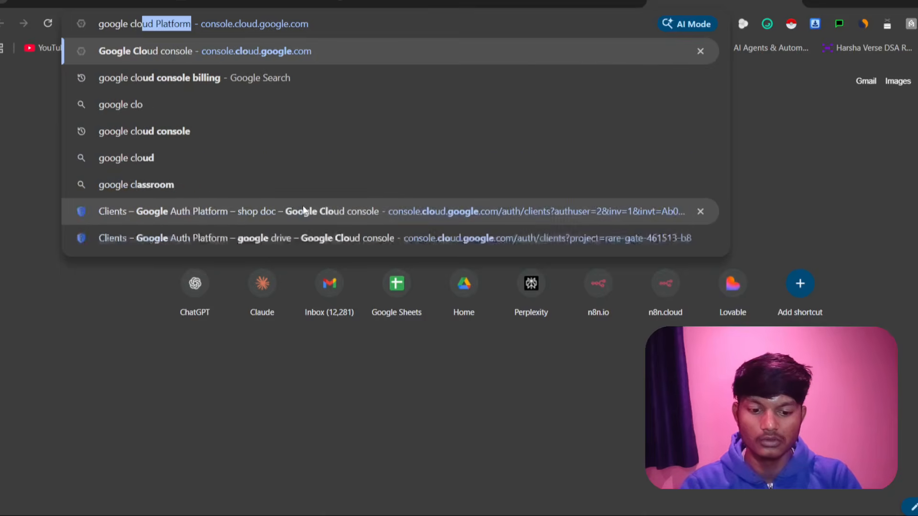
text(ud co)
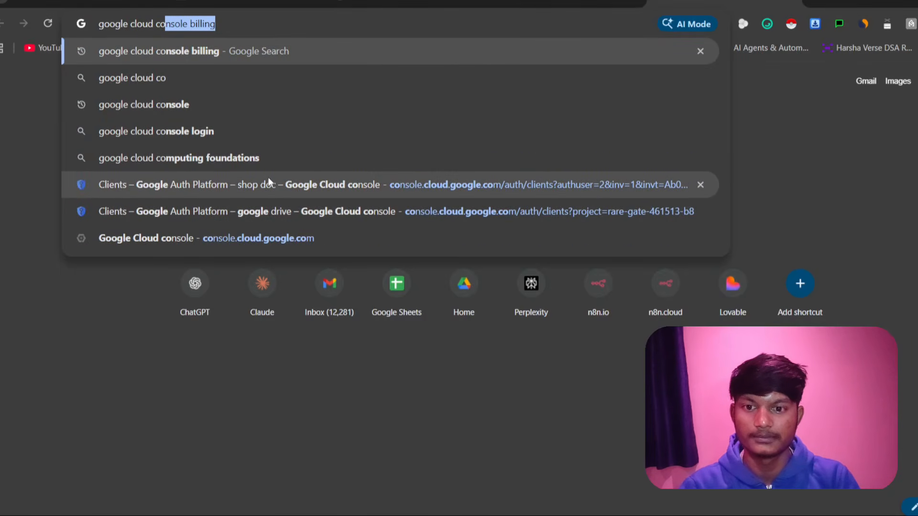
click(269, 185)
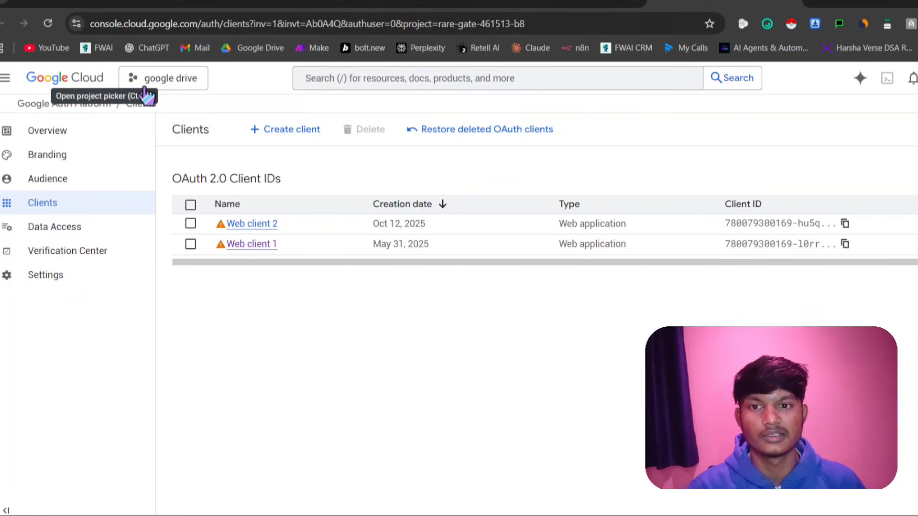
Open the project picker to look over the existing projects and the new project option, then close it
click(148, 80)
click(159, 83)
click(159, 83)
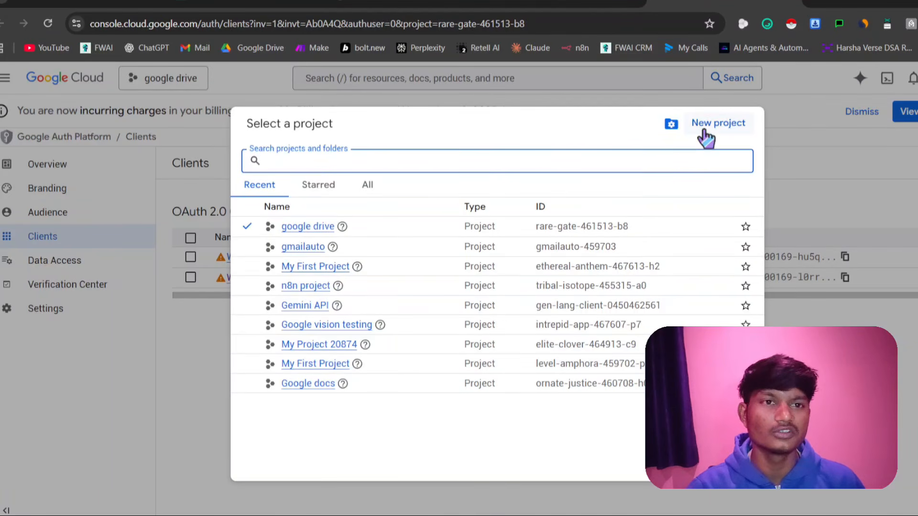
click(911, 418)
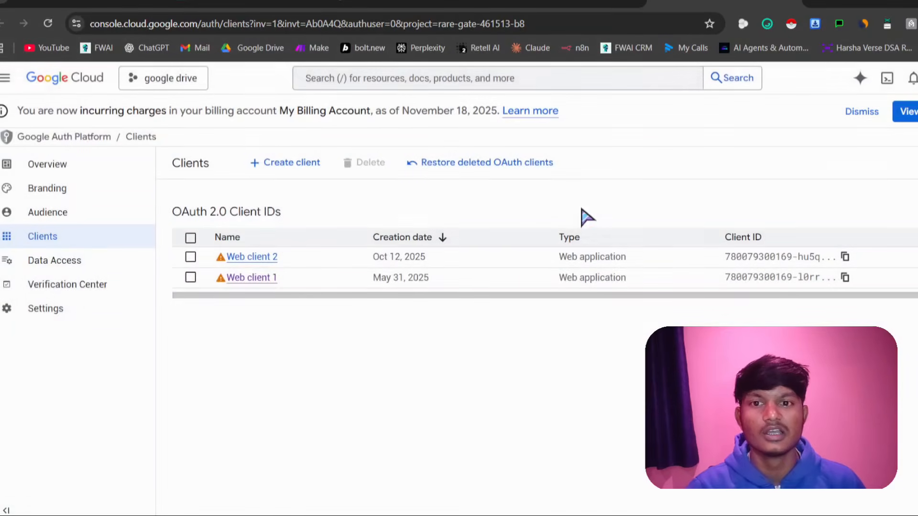
Search the Google Cloud console for "google drive api" and open the Google Drive API product page
click(419, 82)
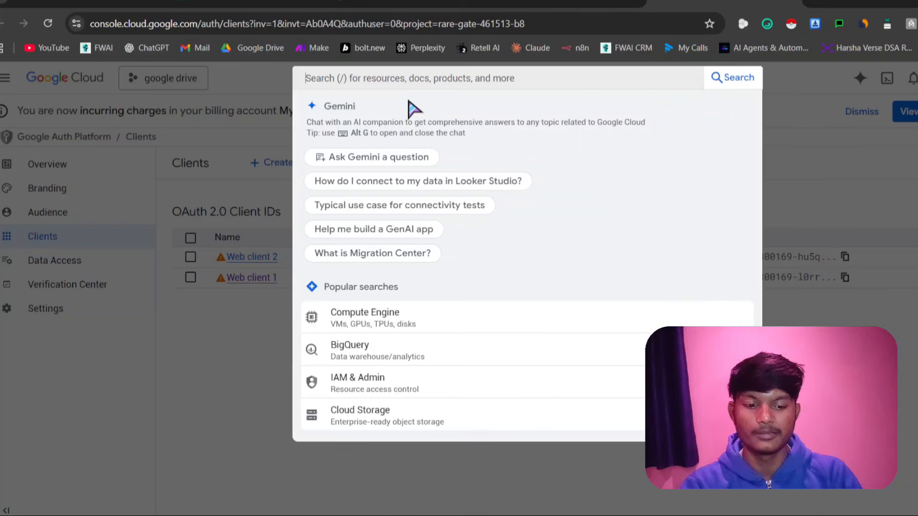
text(google dr)
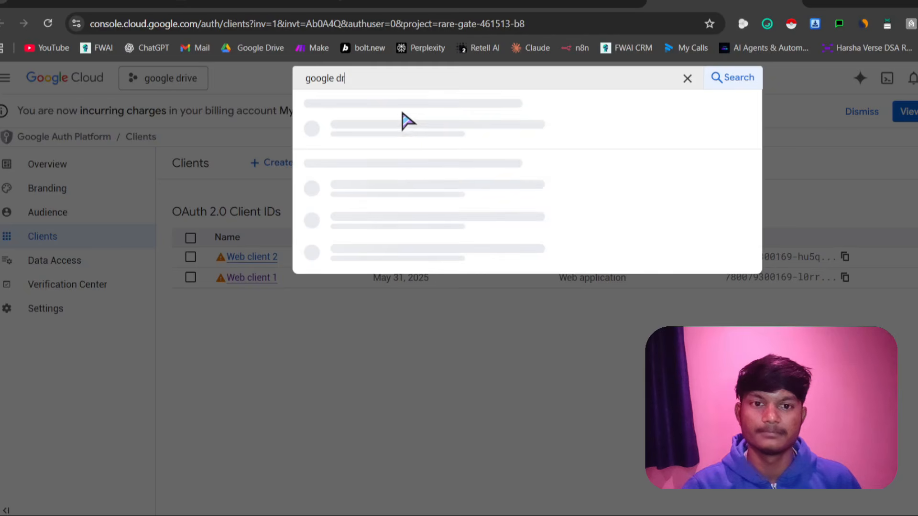
text(ive api)
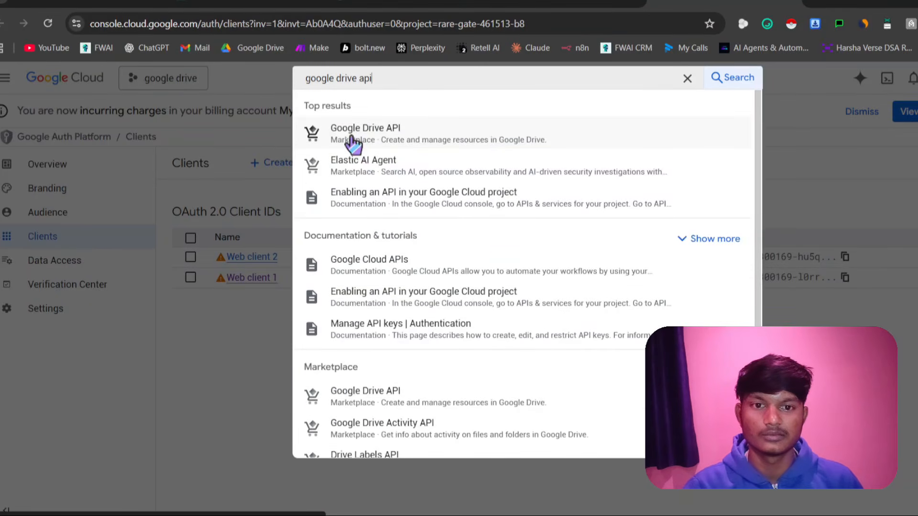
click(352, 142)
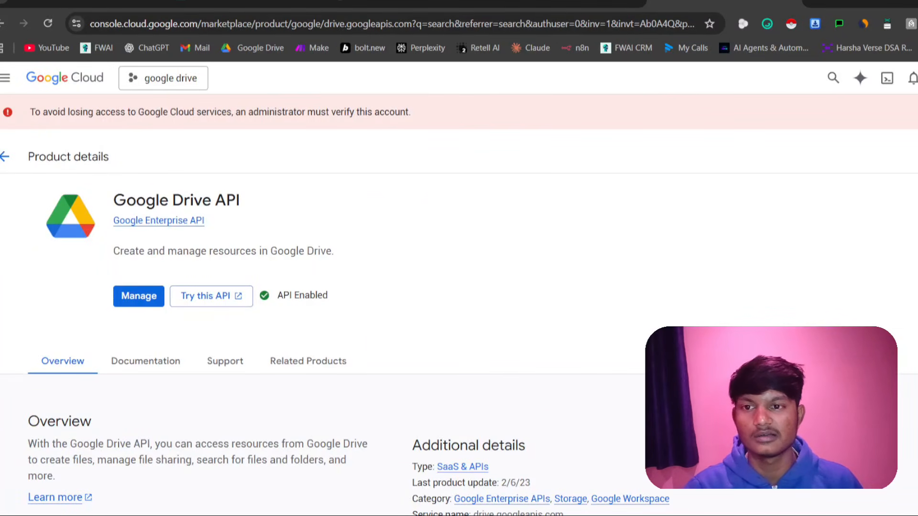
Open the OAuth consent screen of the google drive project and go to its list of OAuth clients
click(3, 80)
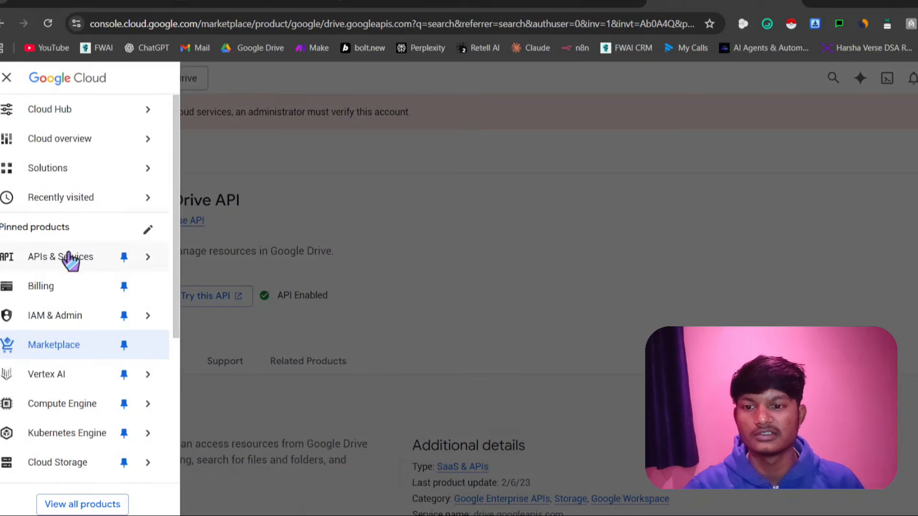
mouse_move(67, 258)
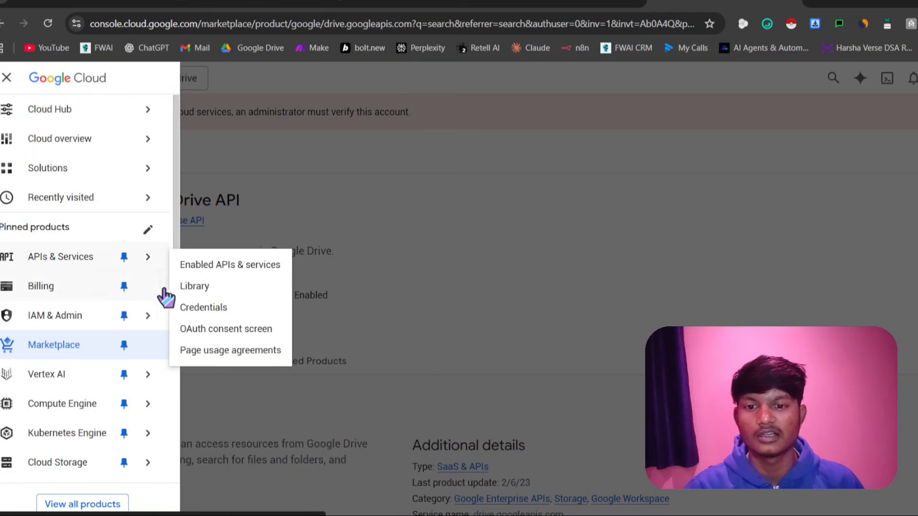
click(213, 335)
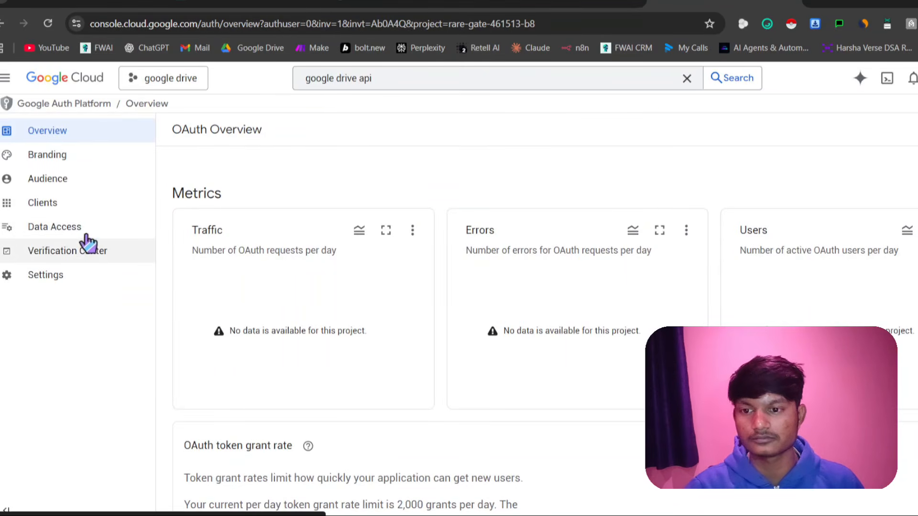
click(70, 205)
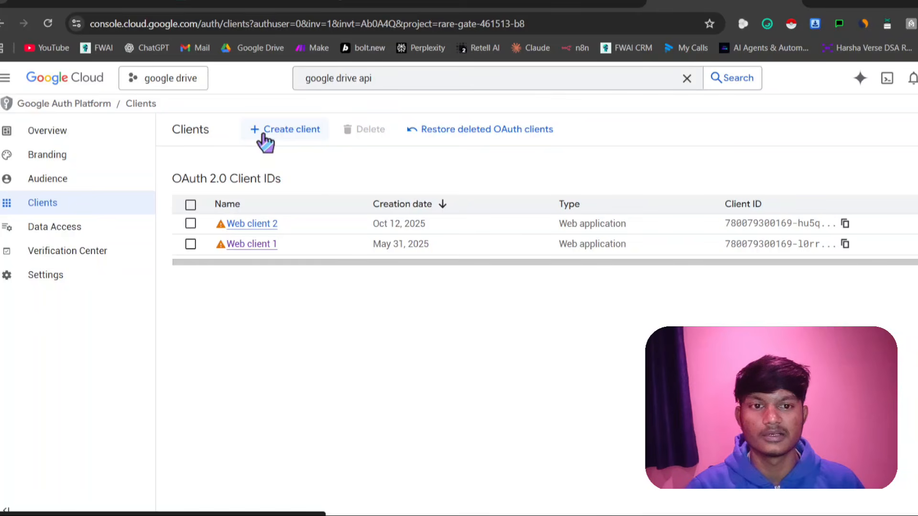
Start a new OAuth client of type Web application with one blank authorized redirect URI and no JavaScript origin entry
click(266, 142)
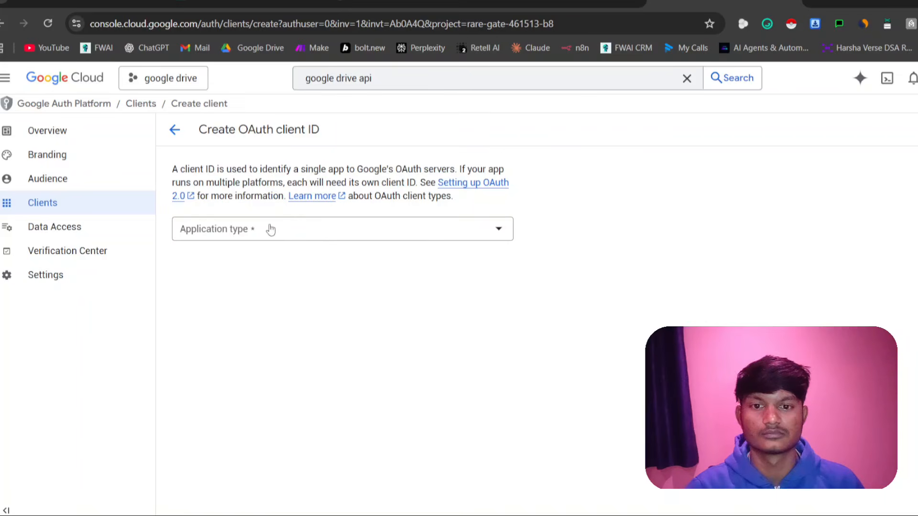
click(261, 228)
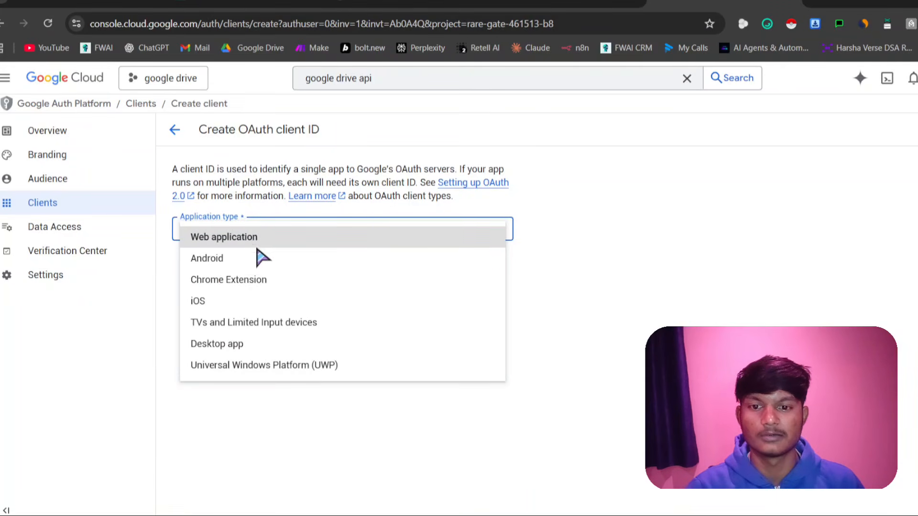
click(257, 244)
scroll(262, 287, down, 5)
click(214, 308)
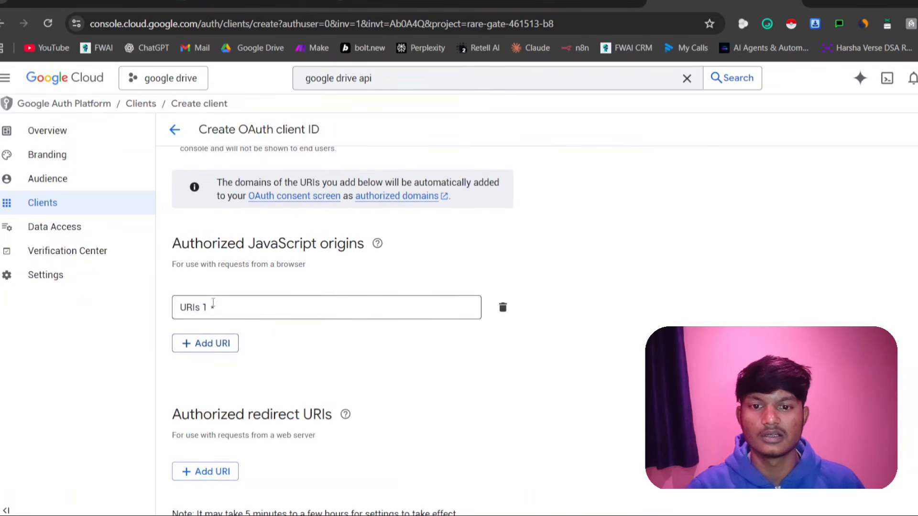
click(213, 305)
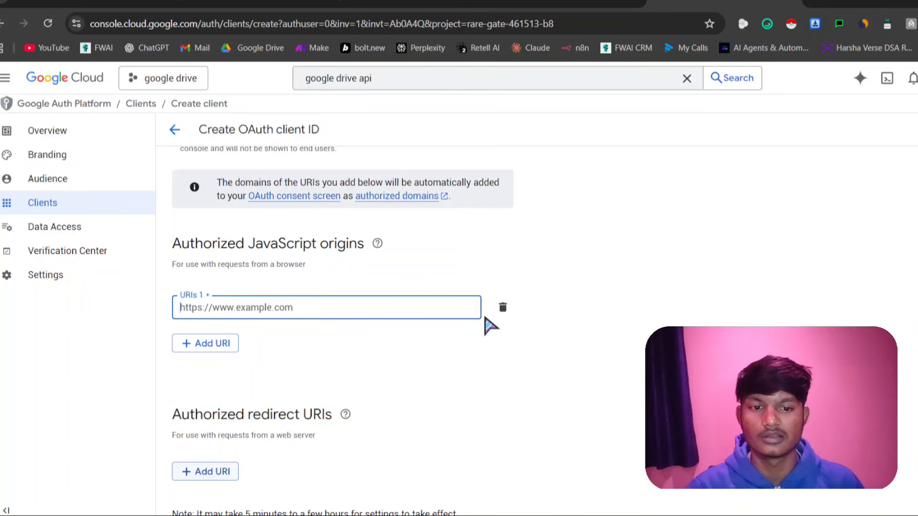
click(502, 308)
scroll(508, 299, down, 2)
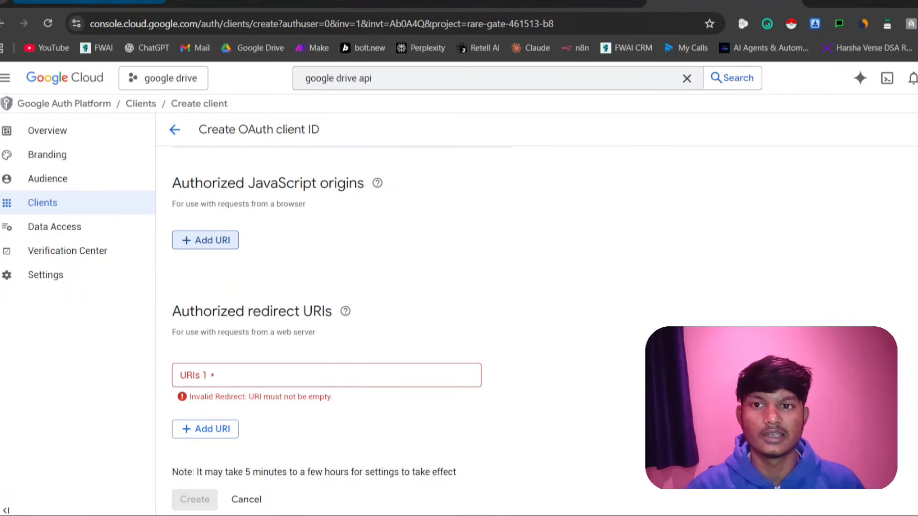
click(70, 2)
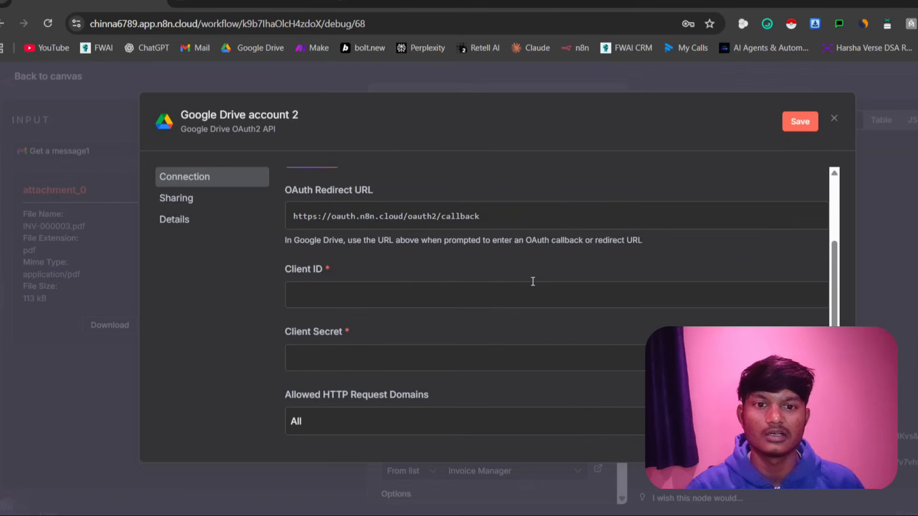
click(331, 221)
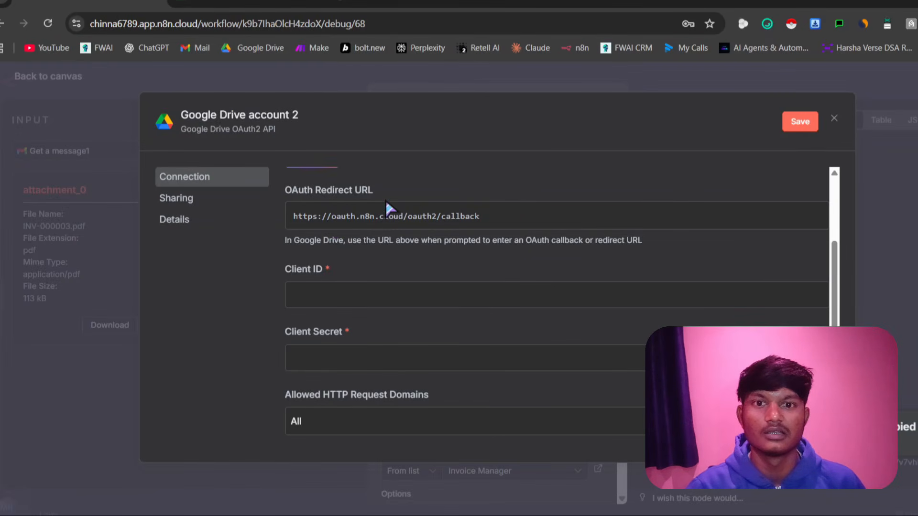
click(724, 3)
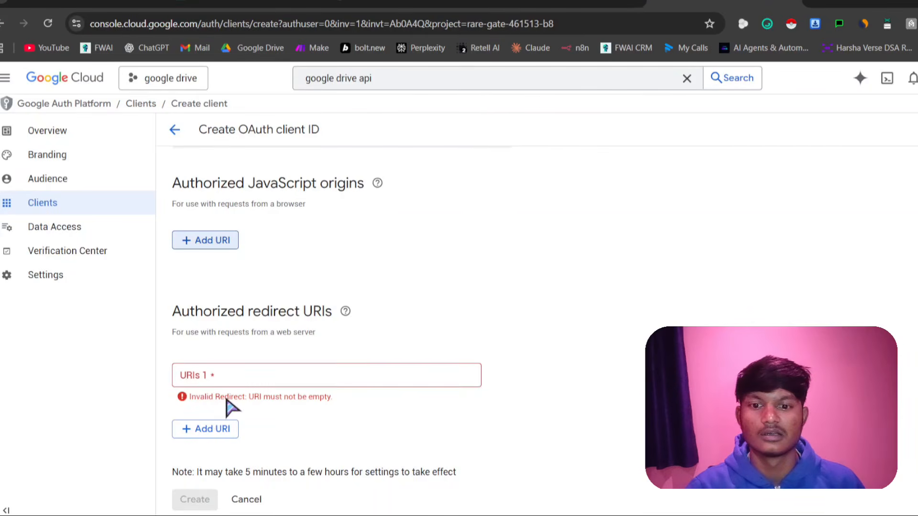
click(241, 377)
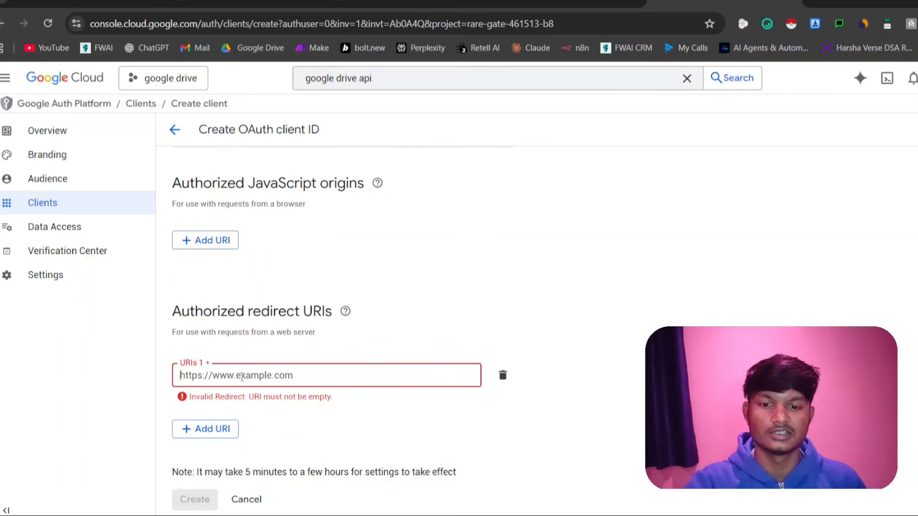
key(ctrl+v)
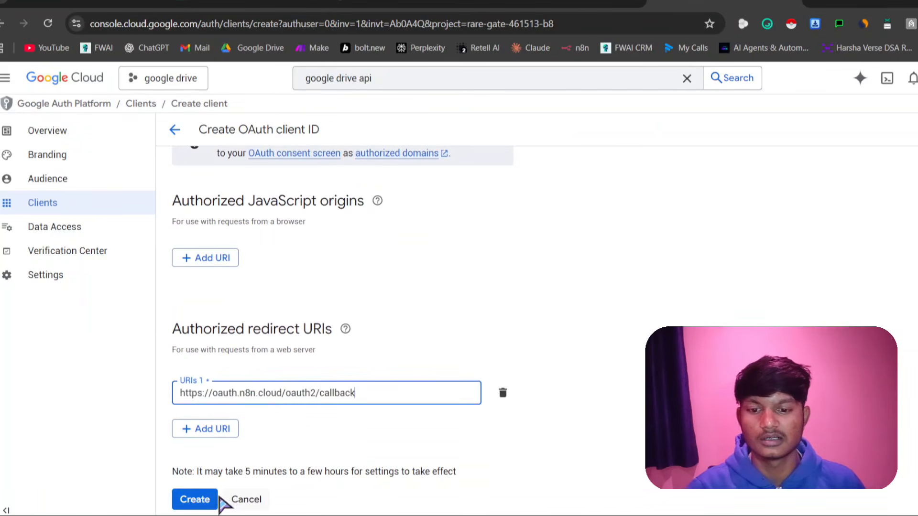
click(210, 501)
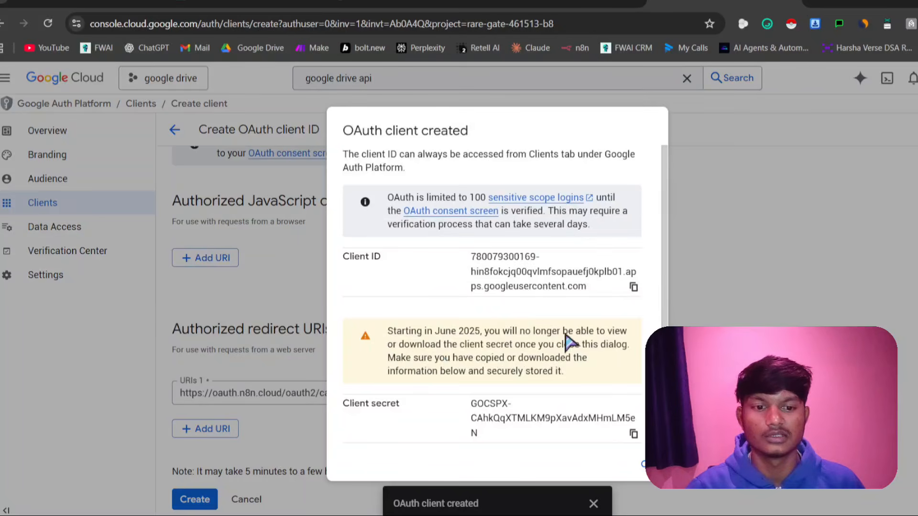
click(641, 465)
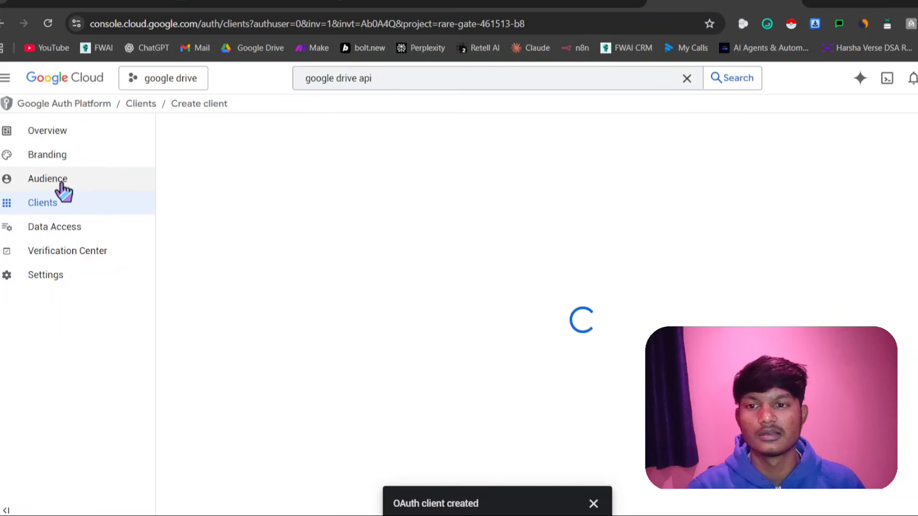
Review the scopes under Data Access and update the project's scope selection with all the listed Drive scopes ticked
click(58, 231)
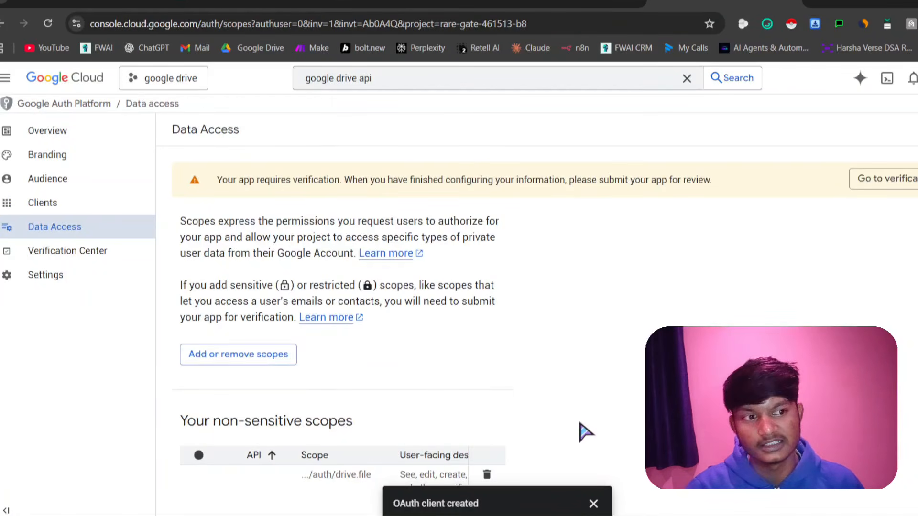
click(592, 503)
scroll(498, 340, down, 10)
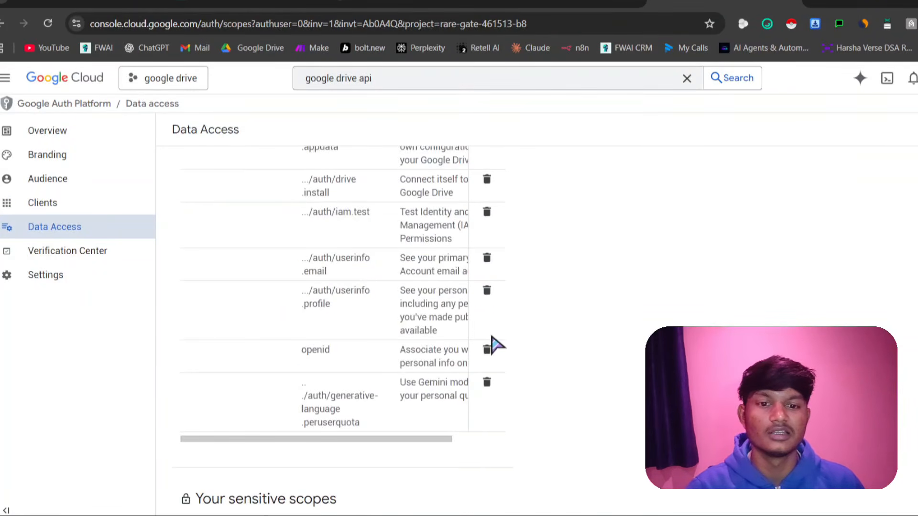
scroll(494, 344, down, 20)
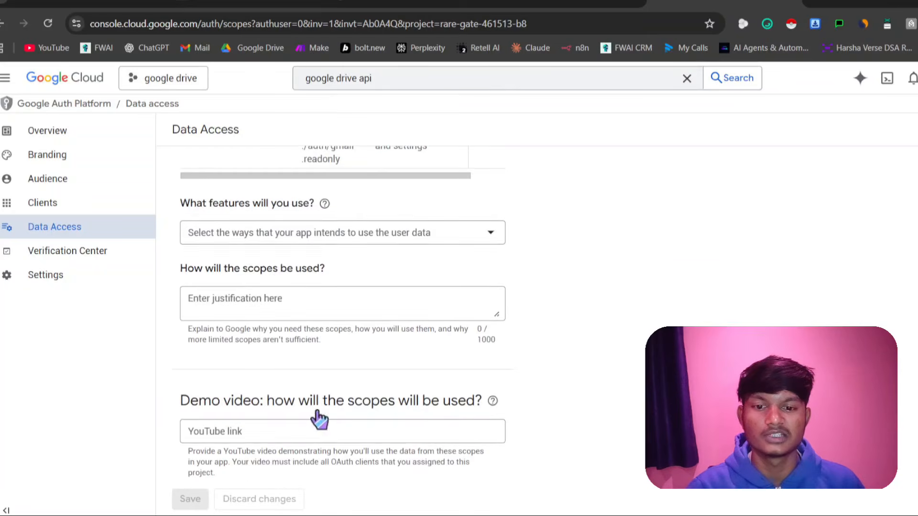
scroll(318, 416, up, 15)
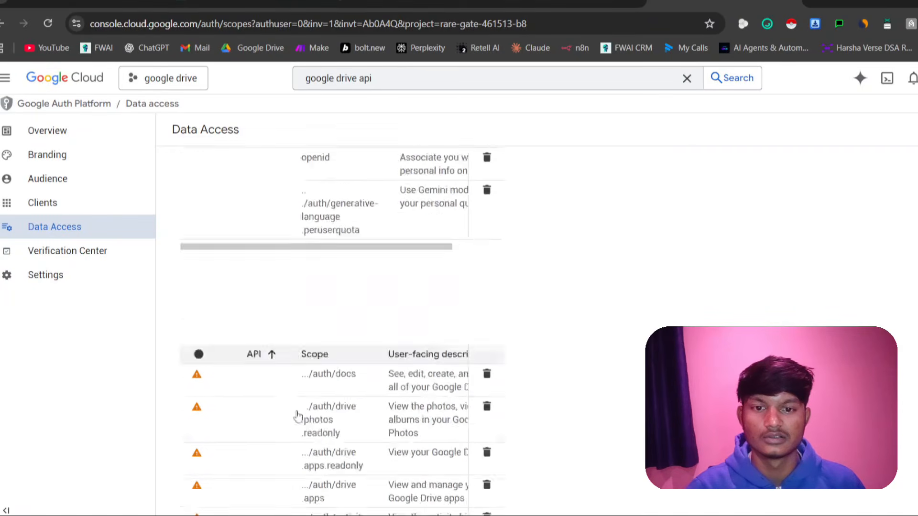
scroll(297, 416, up, 10)
click(274, 358)
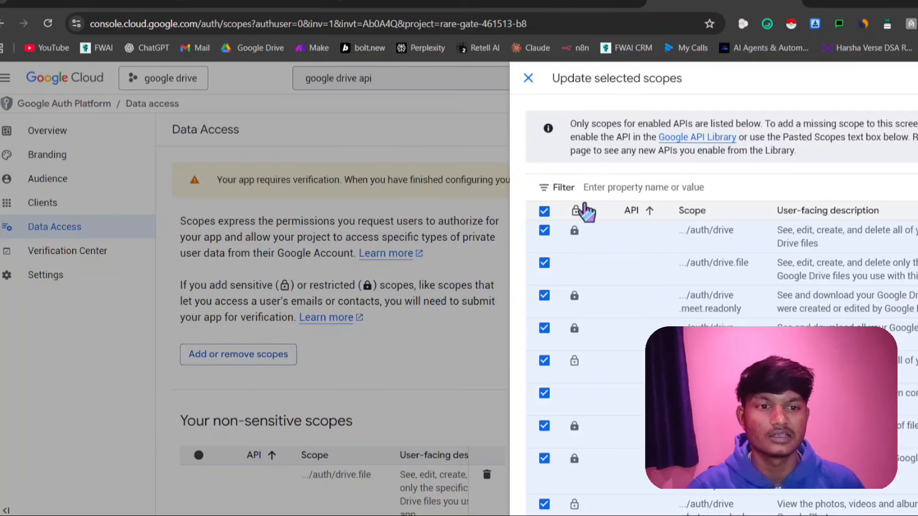
scroll(564, 239, down, 6)
click(546, 507)
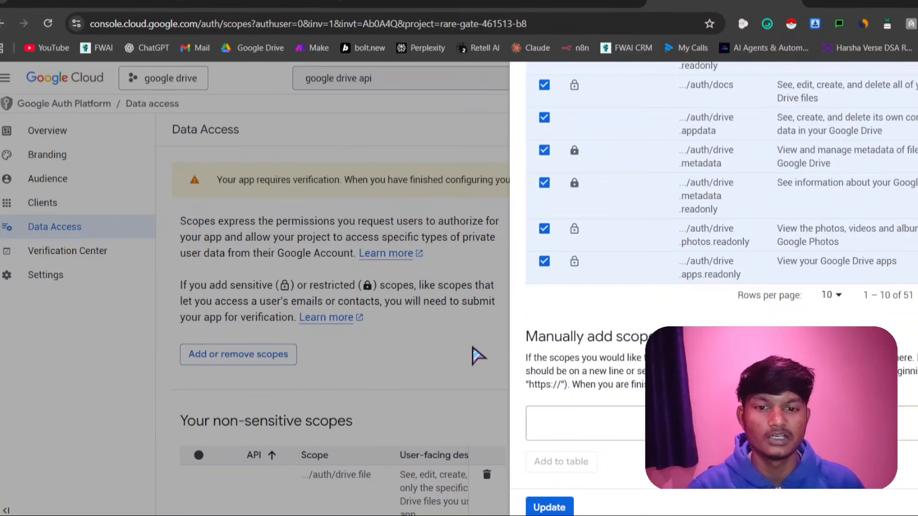
Look over the restricted Drive scopes and open the Audience page to check the publishing status
scroll(313, 487, down, 15)
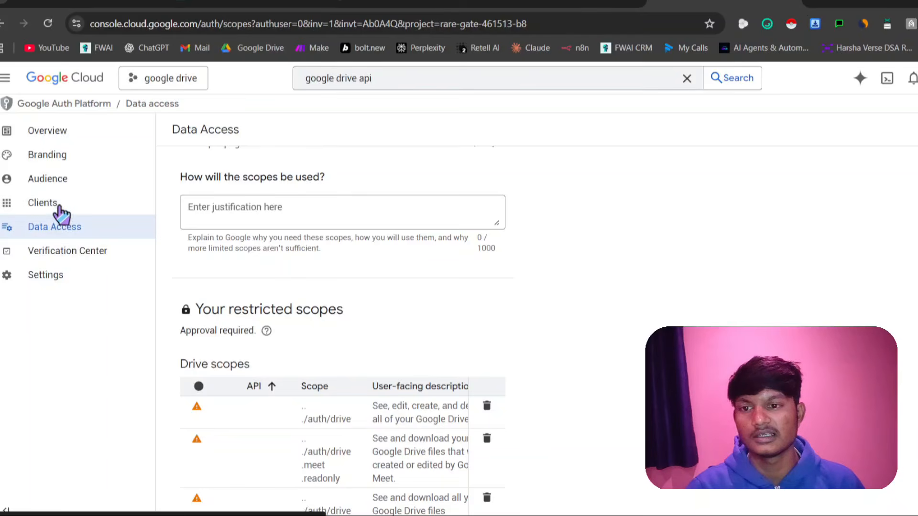
click(61, 180)
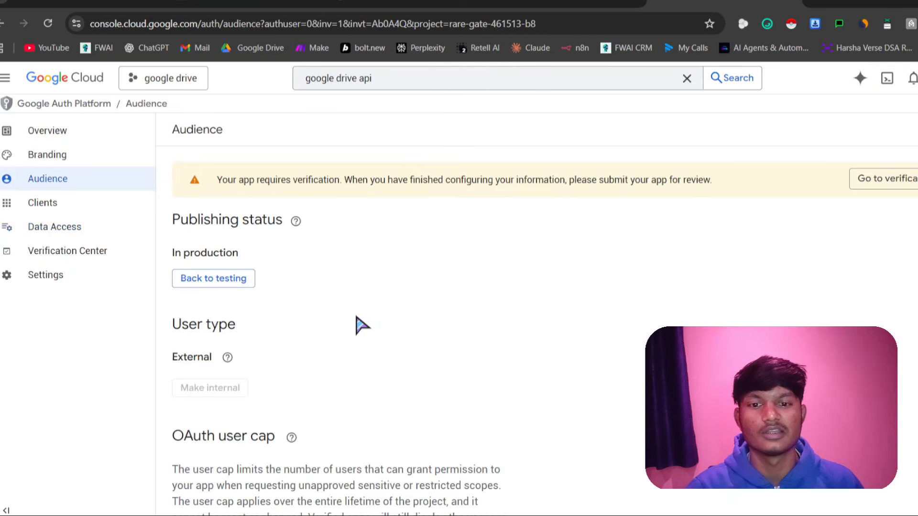
Review the publishing status, user type and OAuth user cap on the Audience page
scroll(362, 339, down, 3)
scroll(245, 415, up, 3)
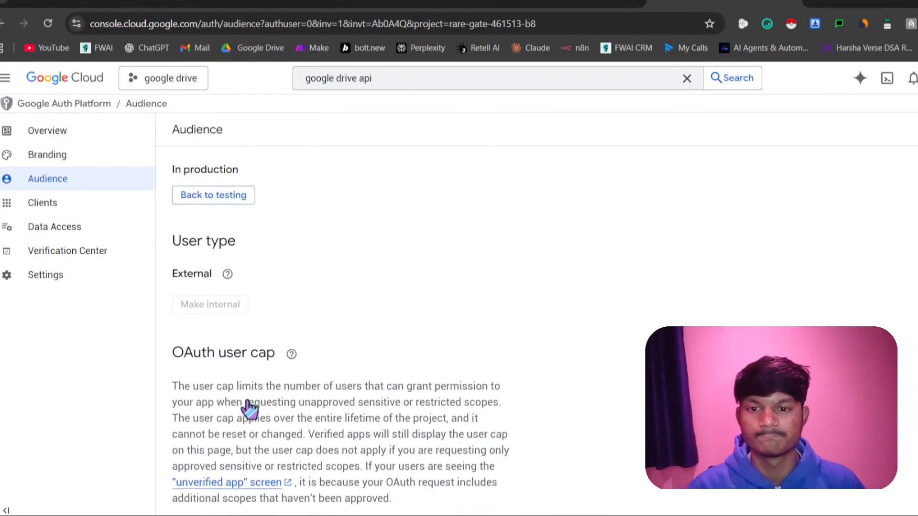
scroll(240, 372, down, 3)
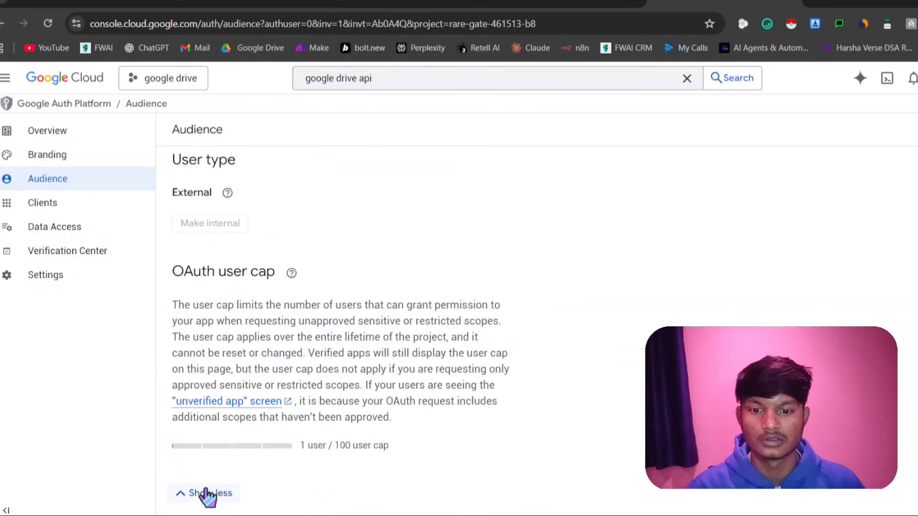
click(206, 493)
click(230, 466)
scroll(249, 461, down, 1)
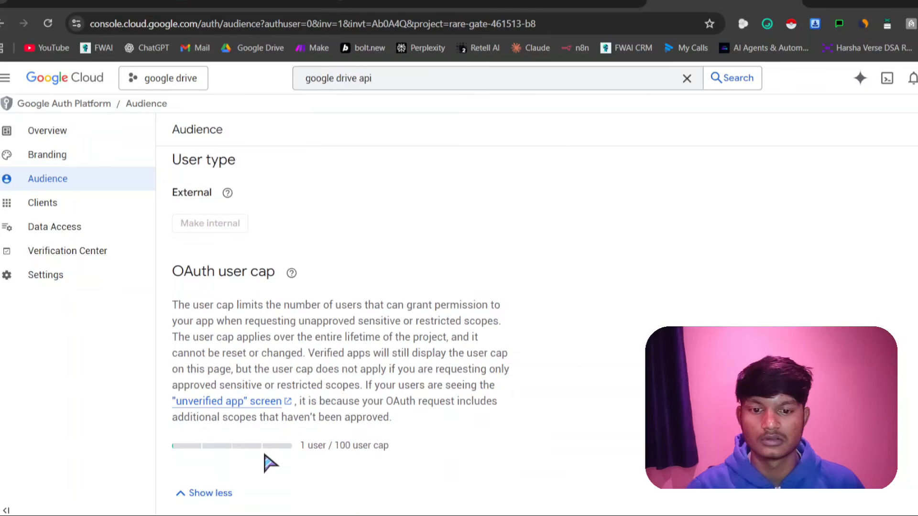
scroll(260, 385, up, 3)
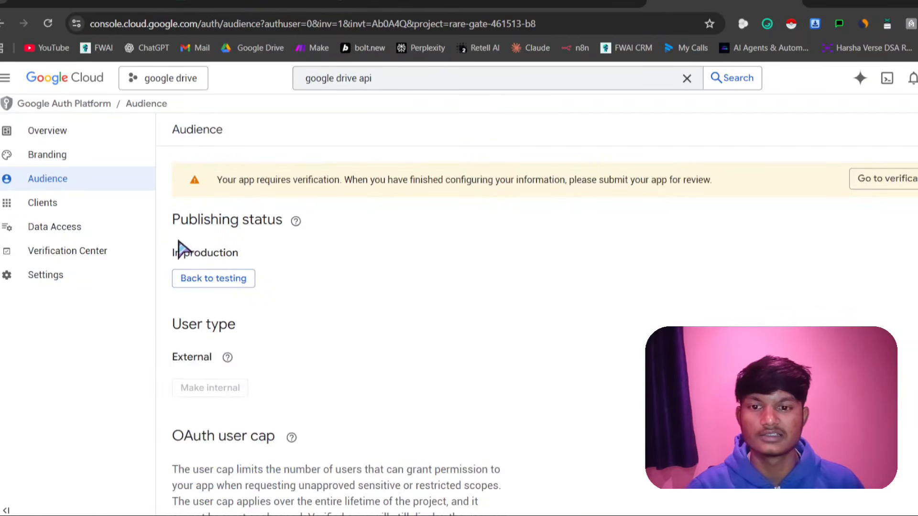
Look over the Branding page's app links and authorized domains, and return to the Audience page to recheck the publishing status
click(52, 162)
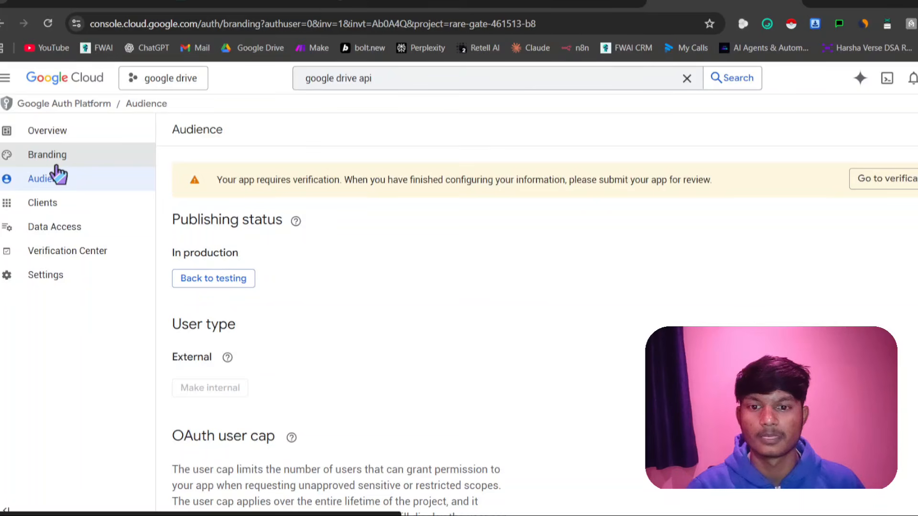
scroll(362, 301, down, 8)
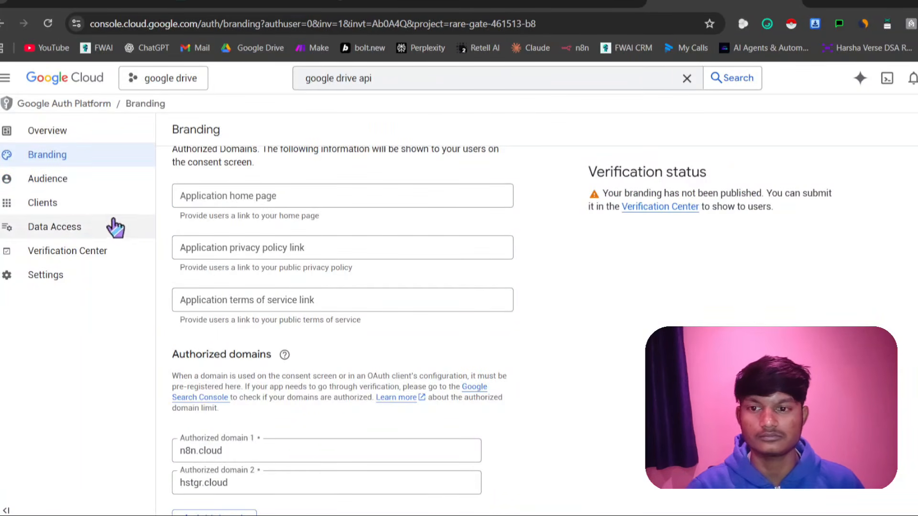
click(79, 180)
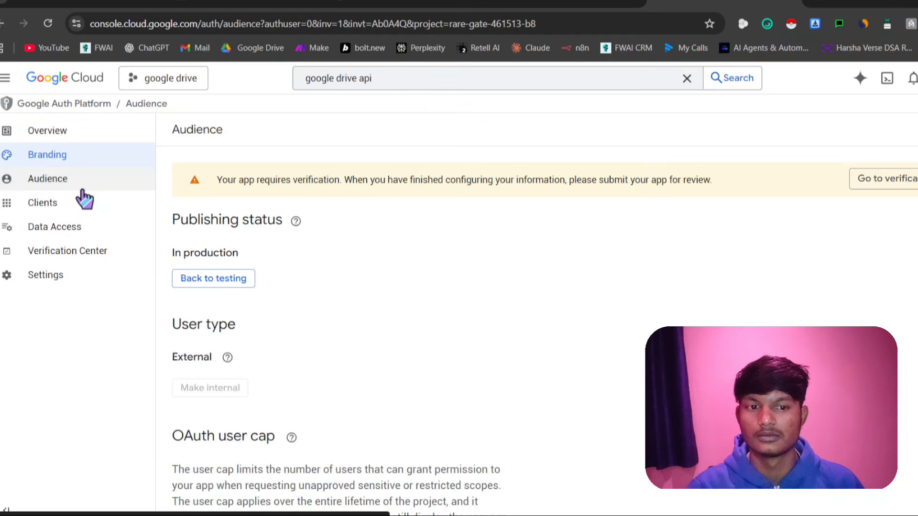
scroll(430, 372, down, 3)
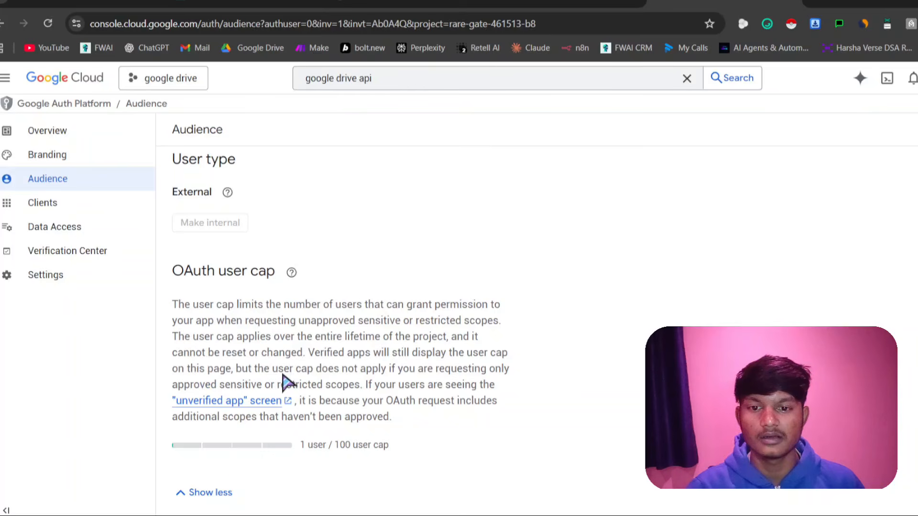
scroll(282, 305, up, 3)
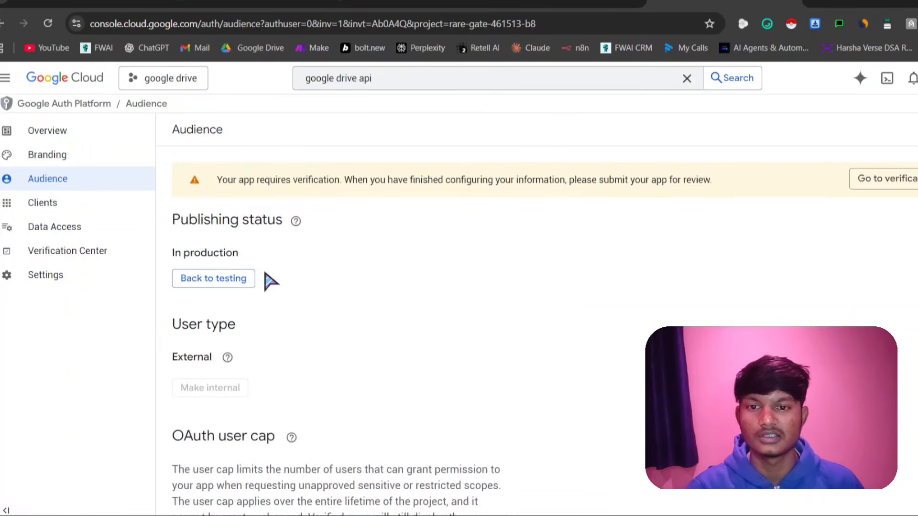
scroll(271, 282, down, 3)
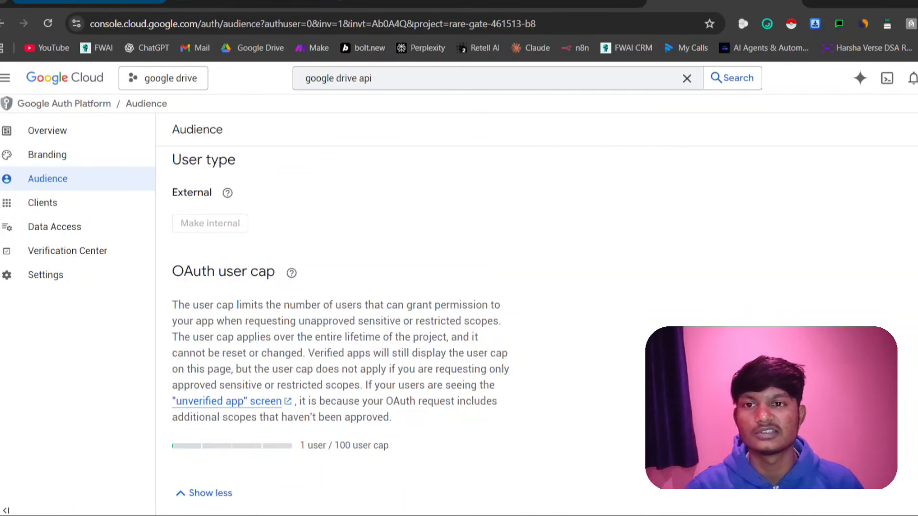
Switch back to n8n and close the Google Drive account 2 credential without connecting it
click(91, 2)
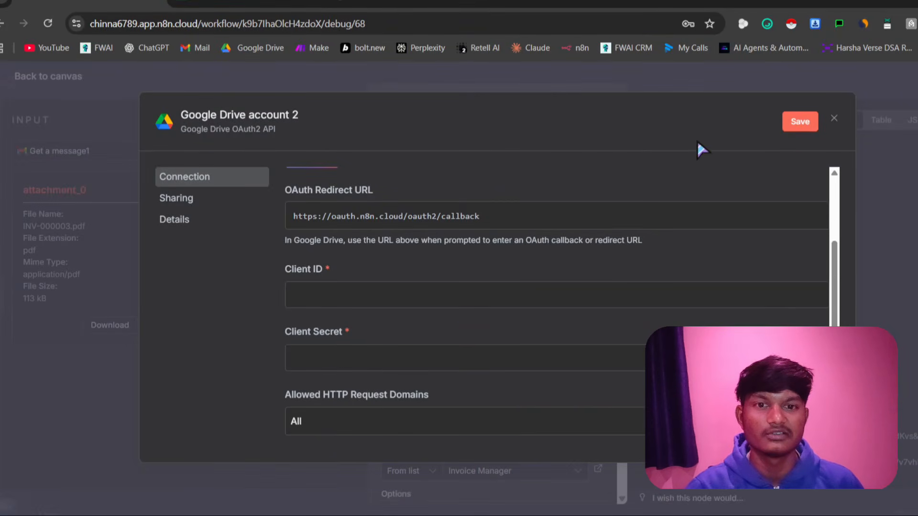
scroll(270, 365, down, 3)
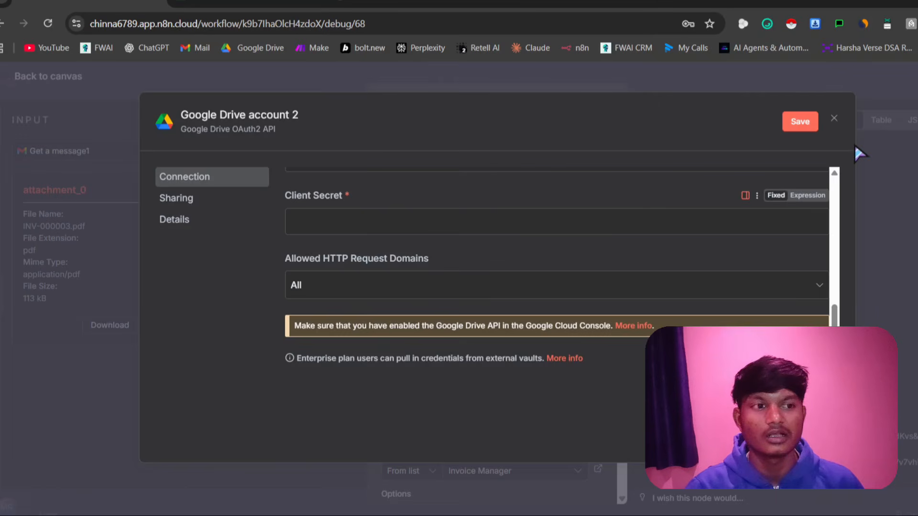
click(833, 119)
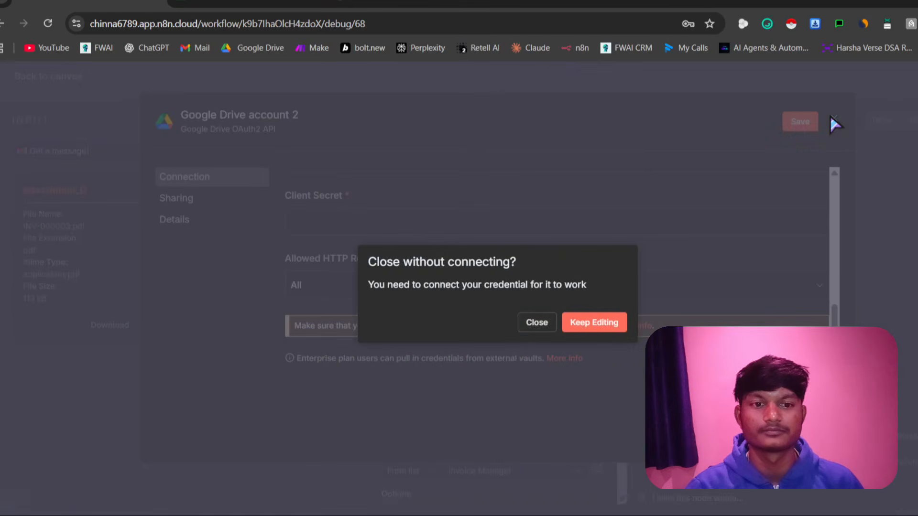
click(536, 323)
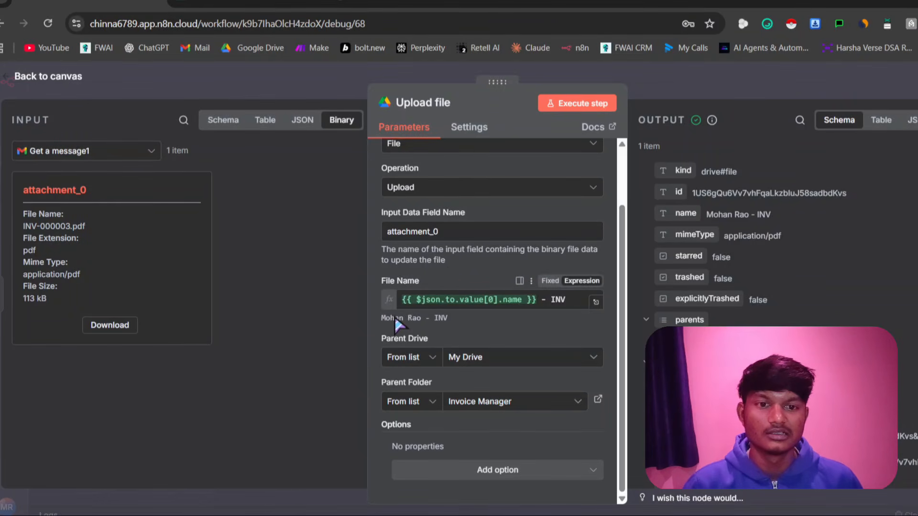
Review the Upload file node's credential, input data field, file name and parent folder settings, and return to the canvas
scroll(394, 316, up, 2)
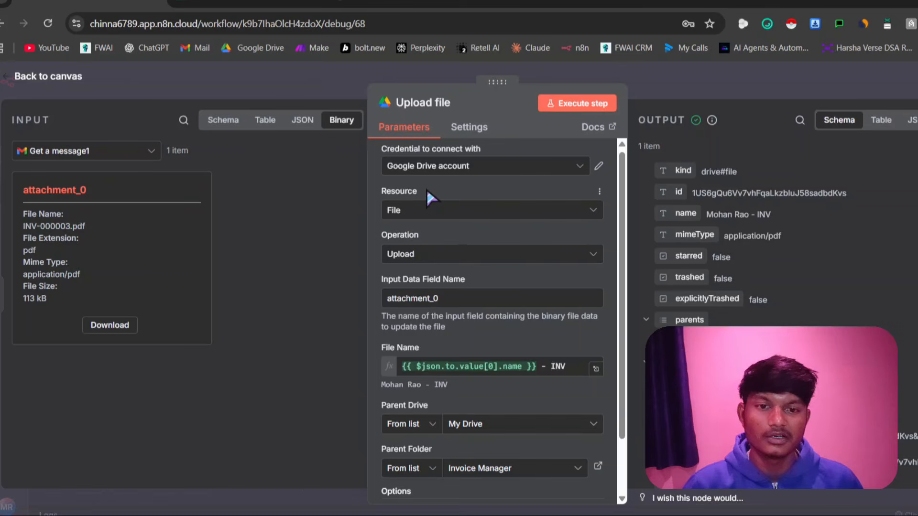
scroll(489, 306, down, 2)
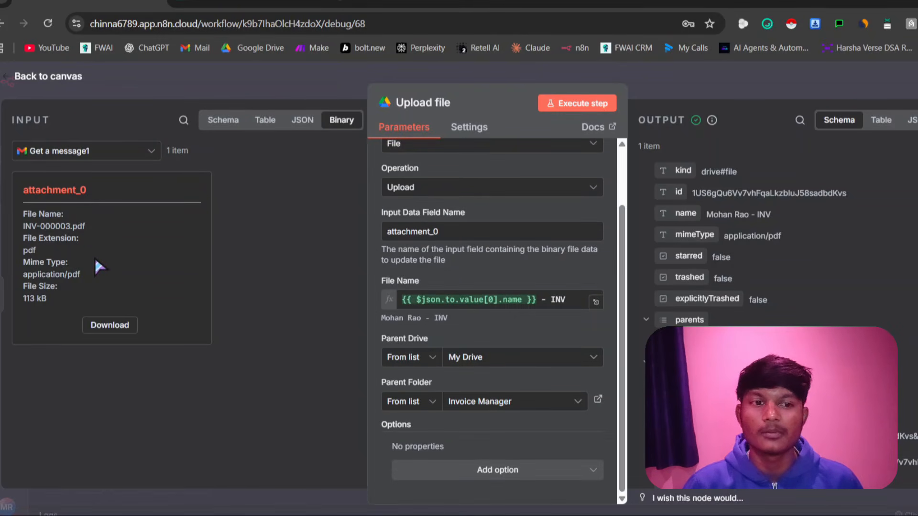
click(51, 78)
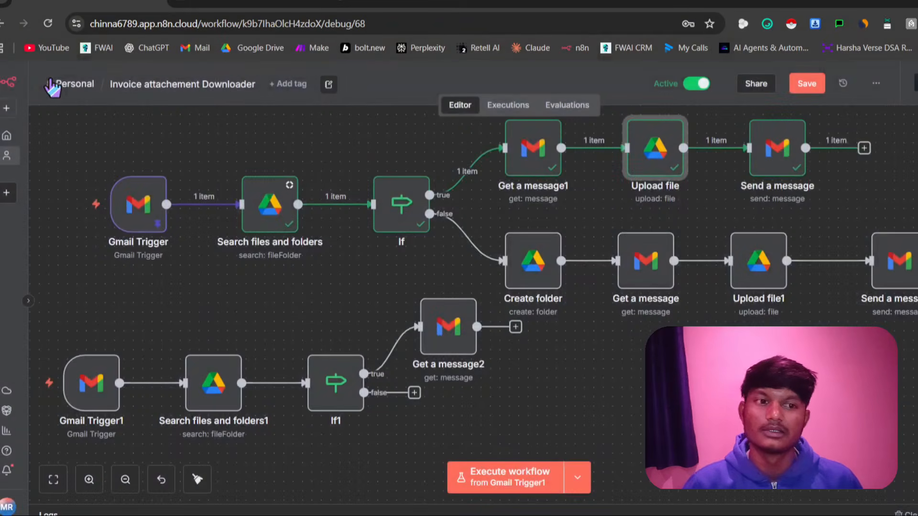
Check the recipient, subject and message of the Send a message node after Upload file, and glance at Google Cloud's Audience page
double_click(786, 160)
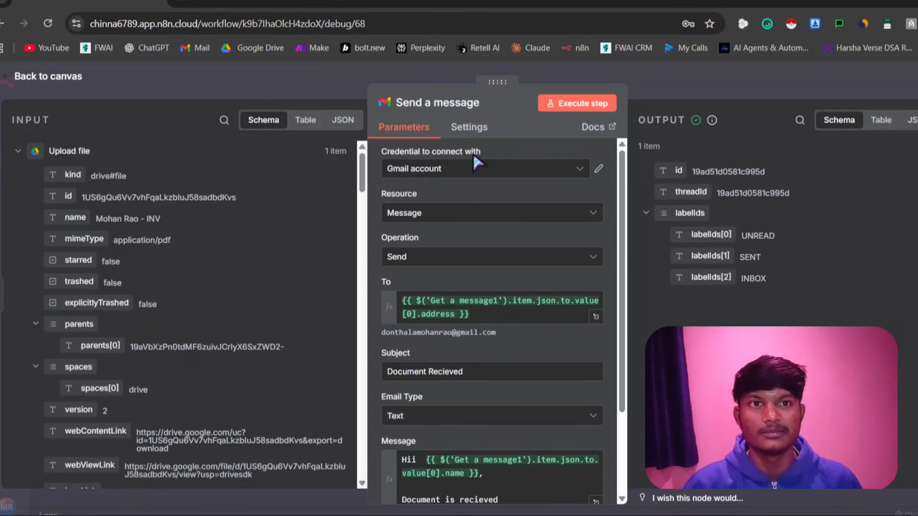
scroll(447, 263, down, 3)
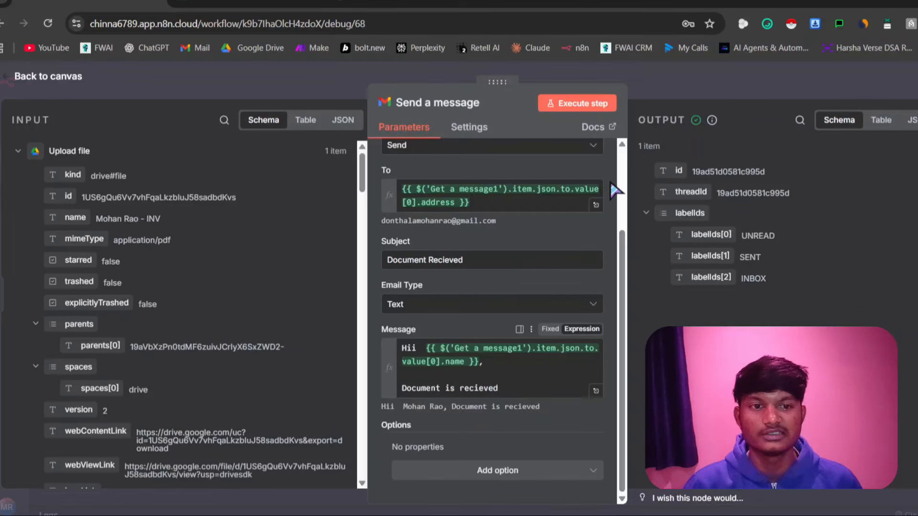
click(669, 78)
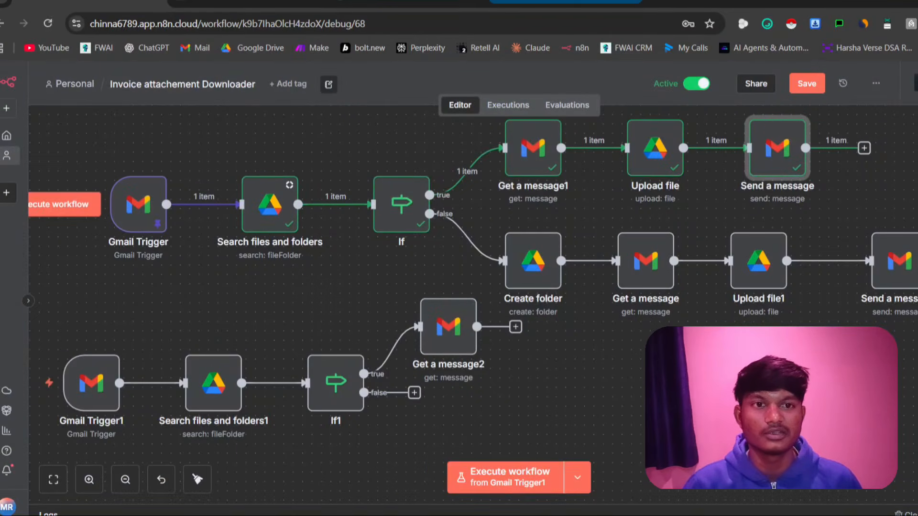
click(707, 2)
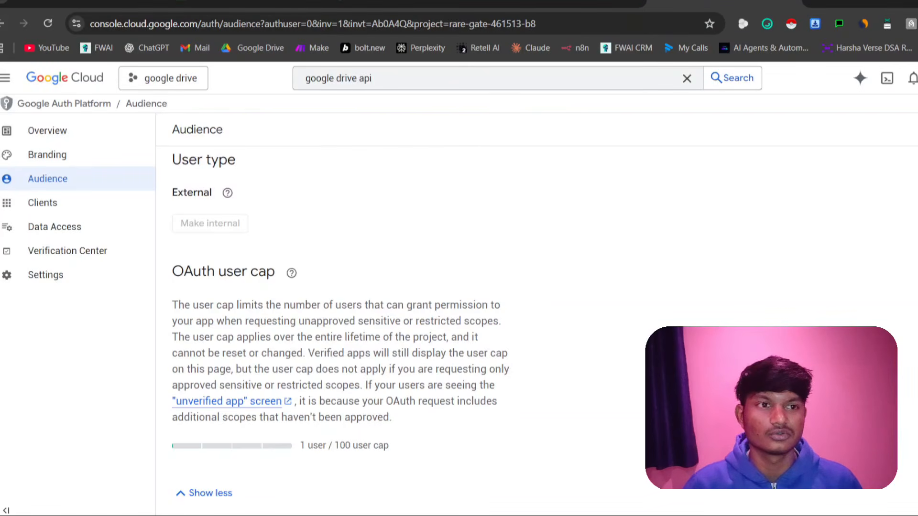
click(120, 1)
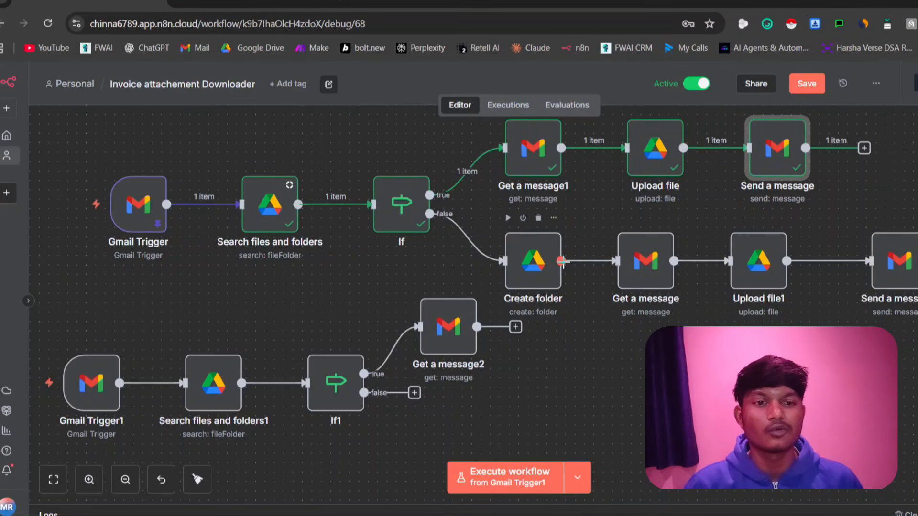
Set the Upload file1 node's Parent Folder selection mode to By ID, return to the canvas and save the workflow
click(766, 270)
double_click(766, 270)
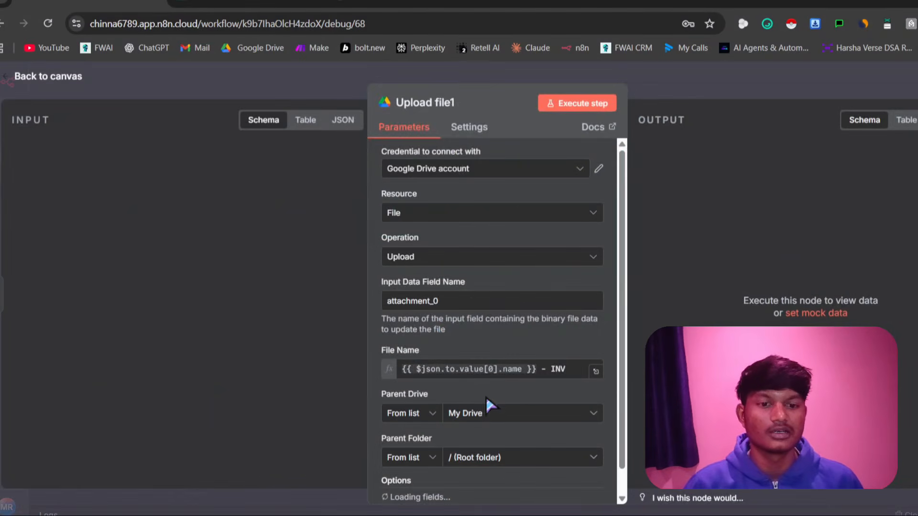
scroll(414, 403, down, 1)
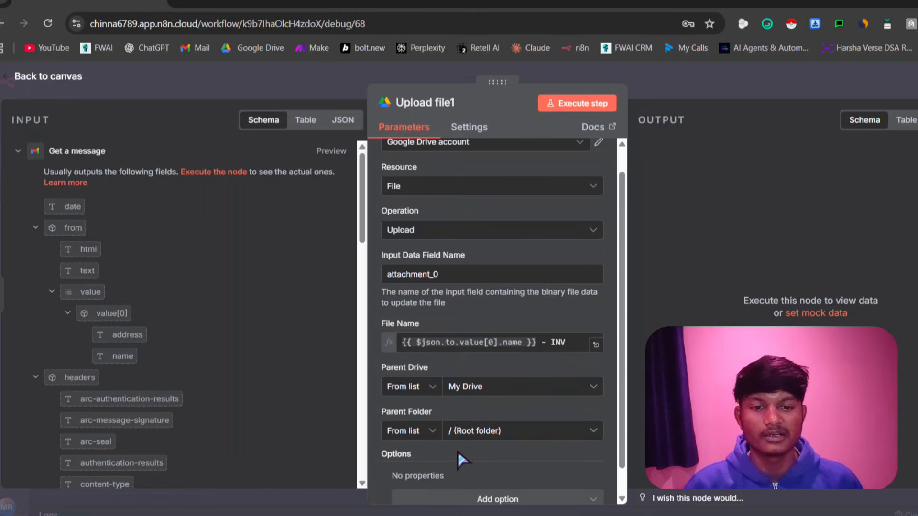
click(425, 432)
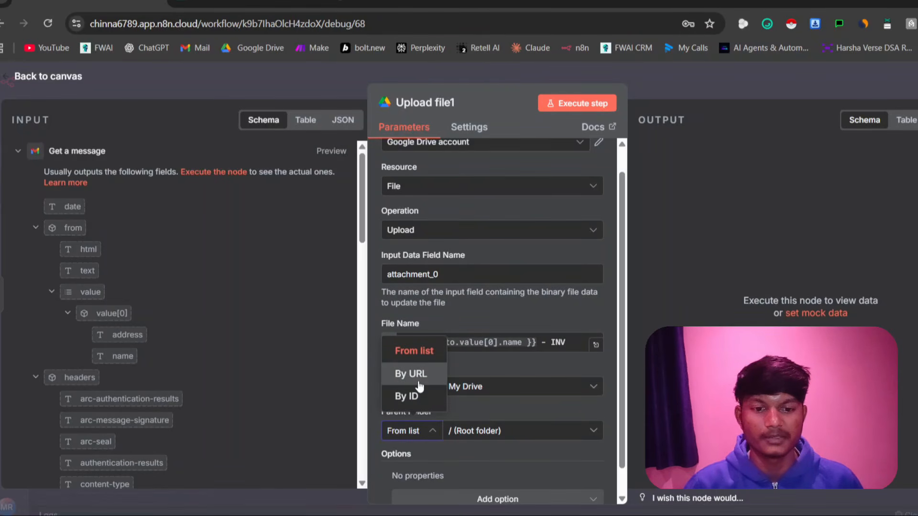
click(418, 383)
click(420, 429)
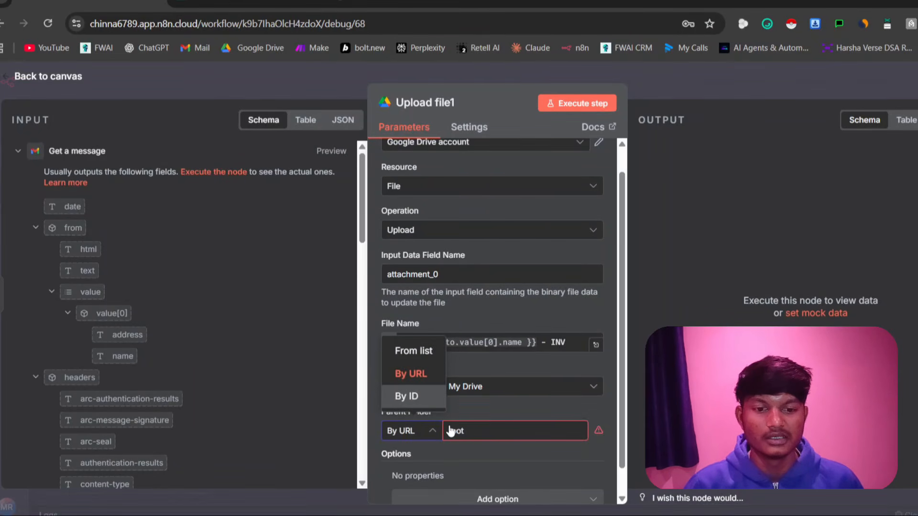
key(Return)
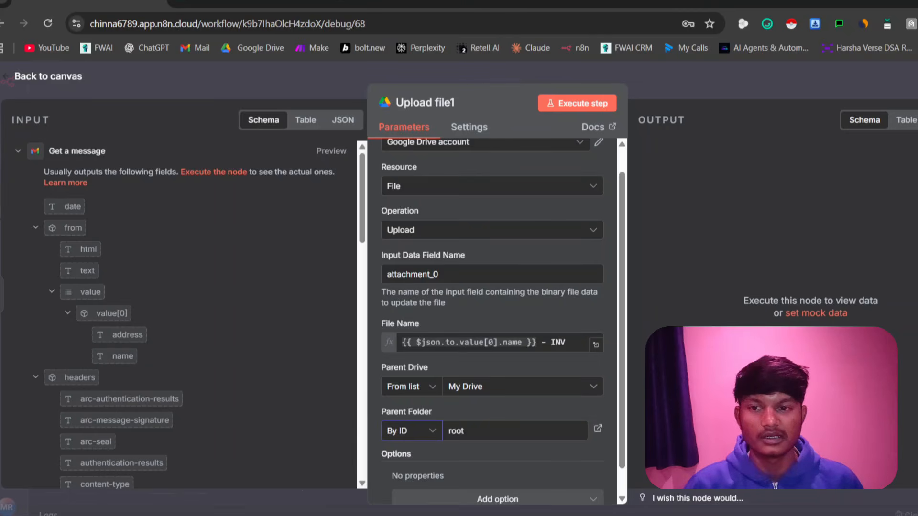
key(Escape)
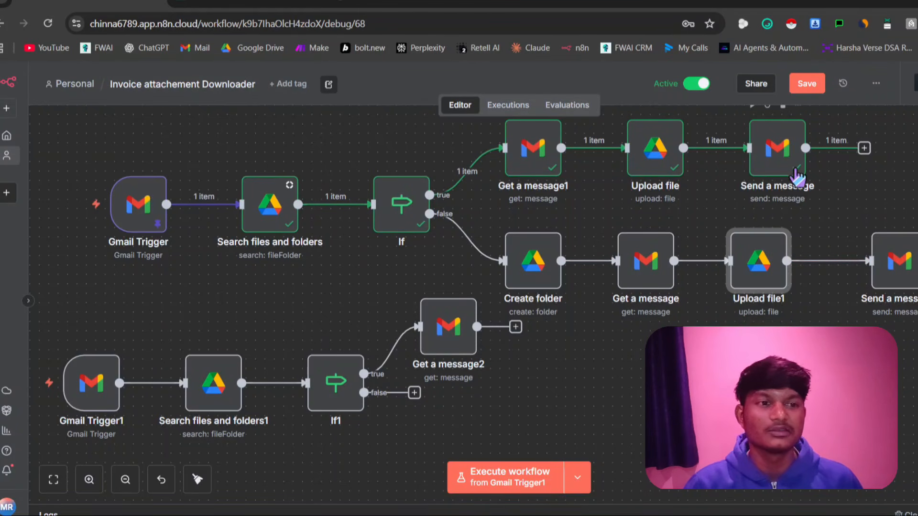
click(808, 86)
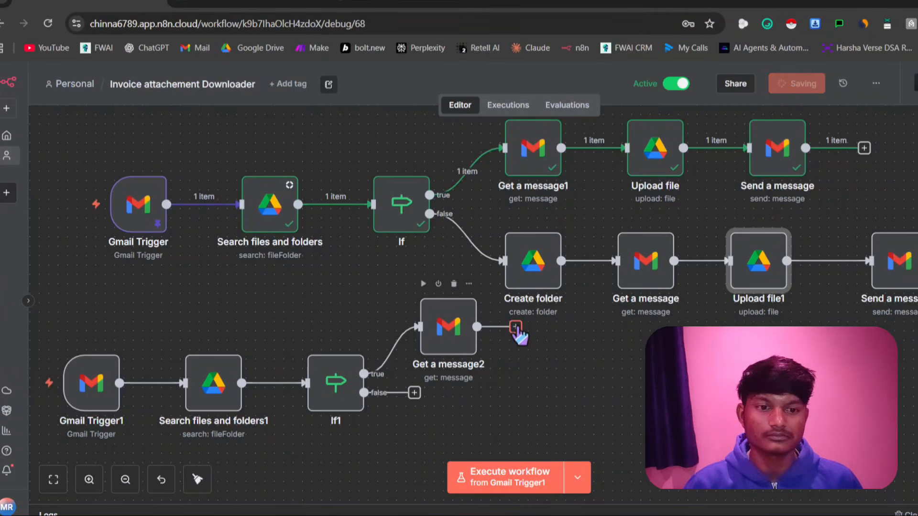
Leave the Invoice attachement Downloader workflow and open the OCR Extraction workflow from the overview
scroll(549, 361, up, 3)
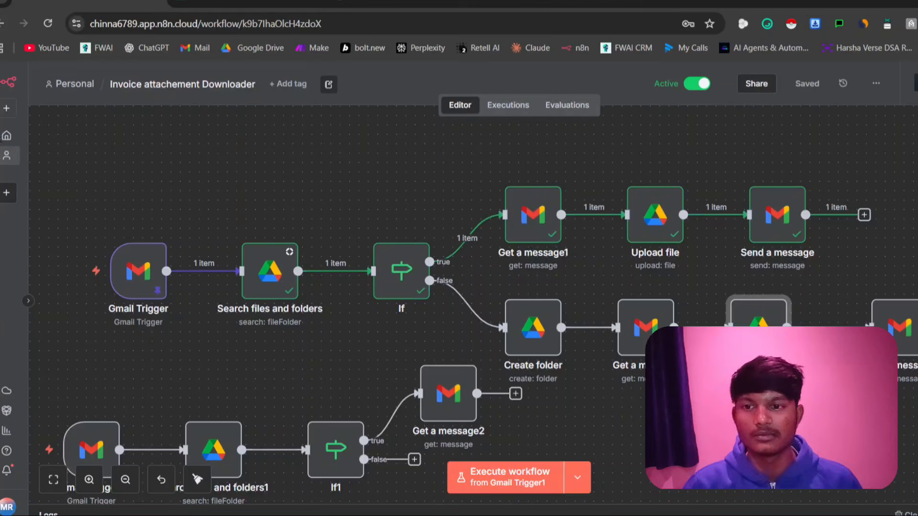
click(7, 135)
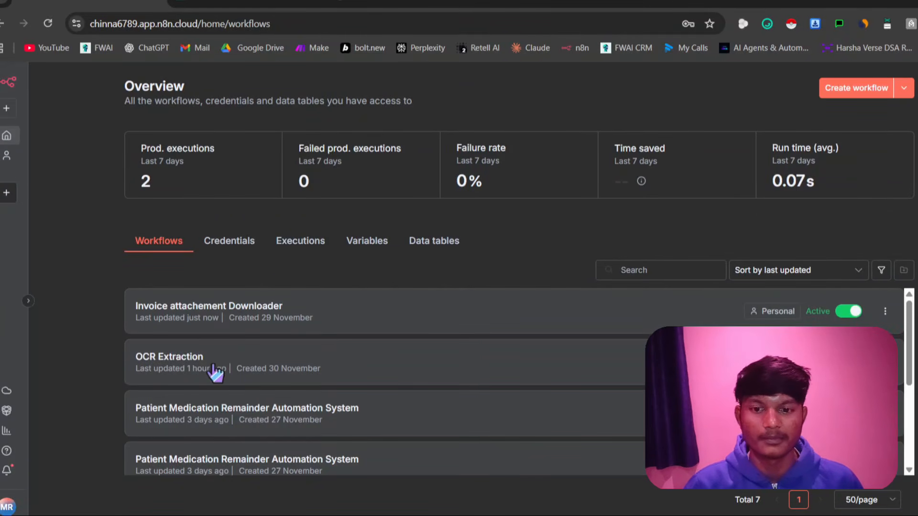
click(215, 372)
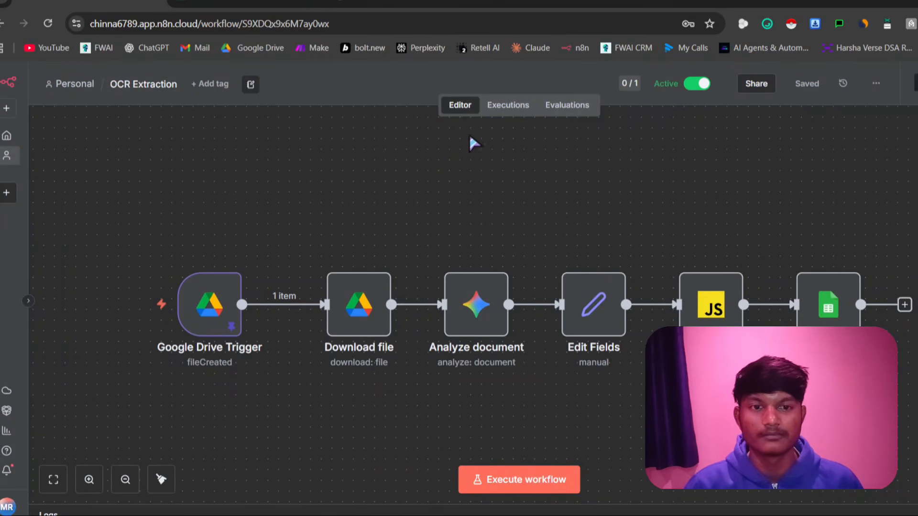
scroll(377, 238, down, 2)
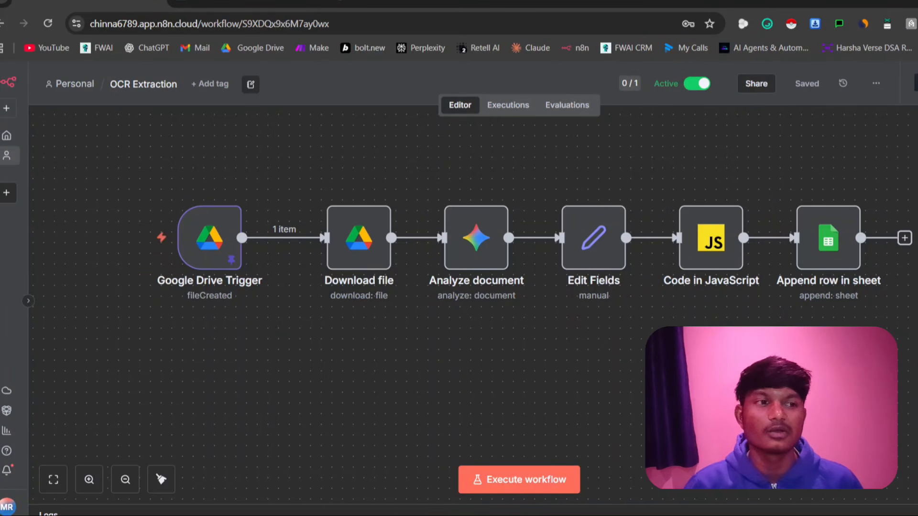
Add a Google Drive trigger for changes involving a specific folder and place it below the existing Google Drive Trigger
key(Tab)
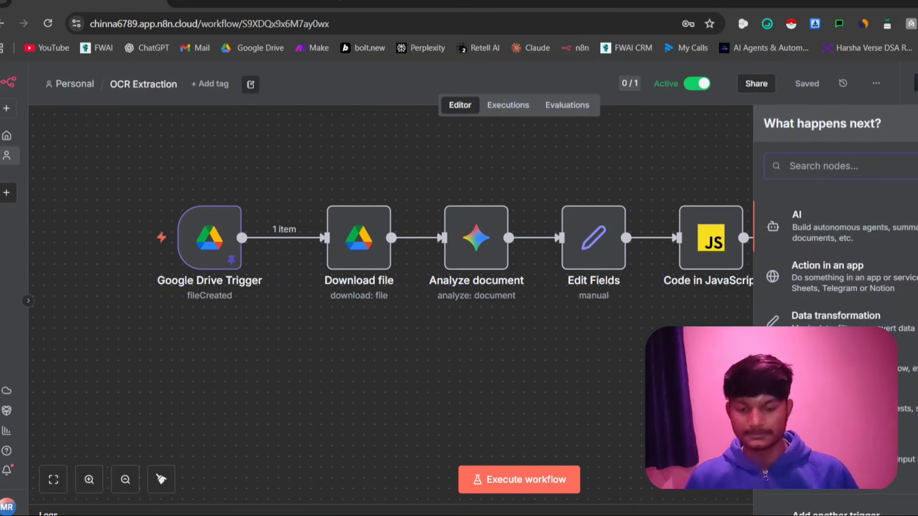
text(goog)
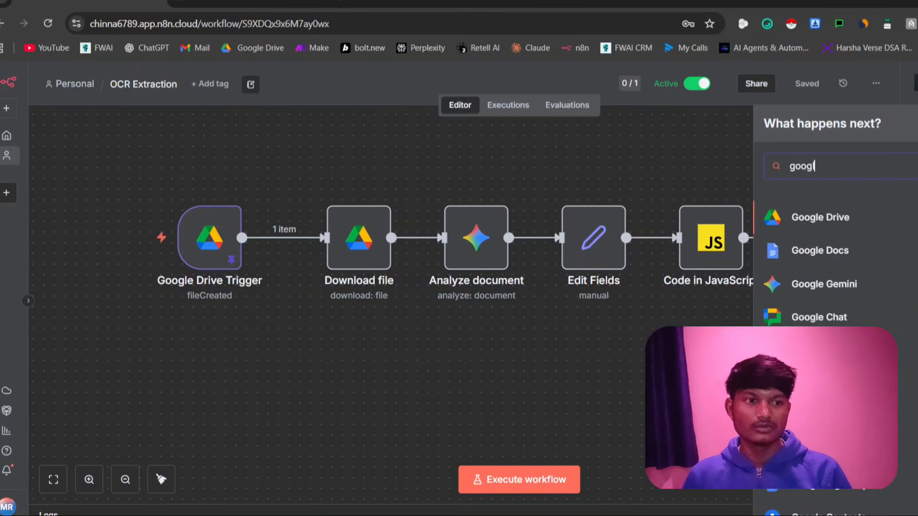
text(l)
click(855, 227)
scroll(856, 287, down, 5)
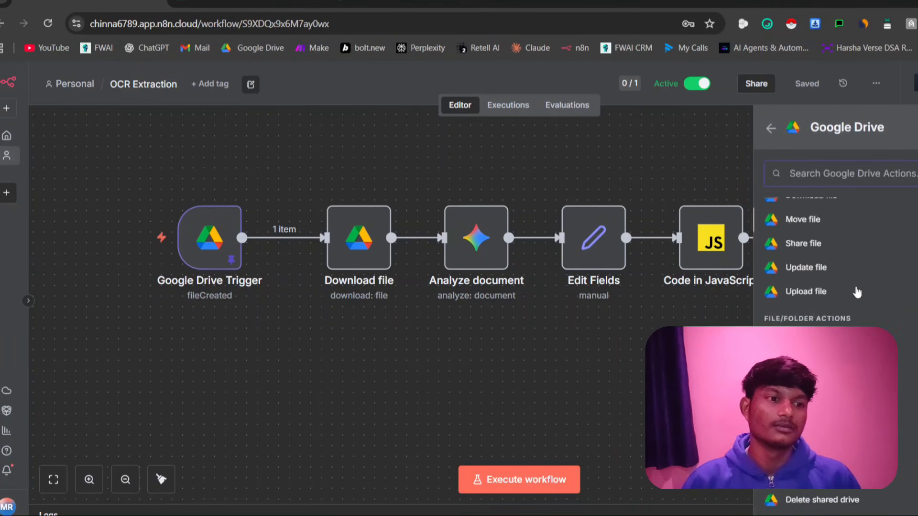
scroll(848, 277, up, 3)
scroll(851, 273, down, 3)
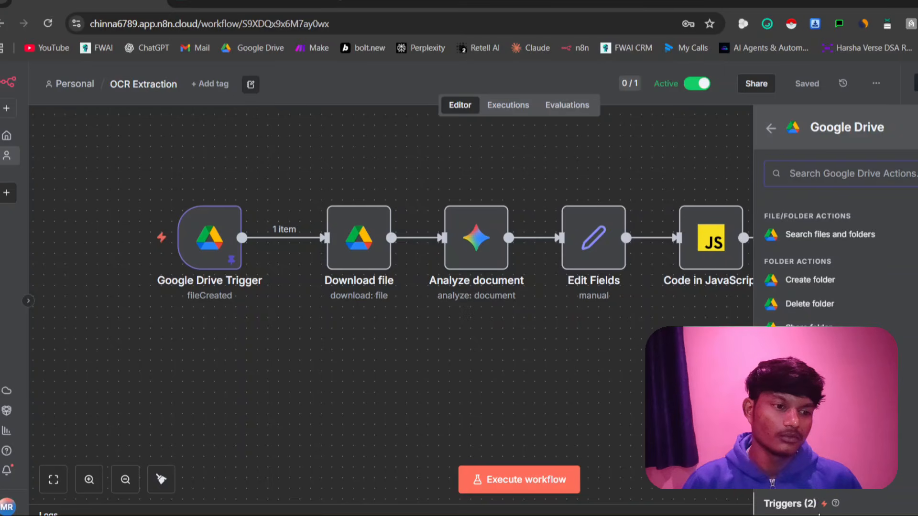
click(836, 500)
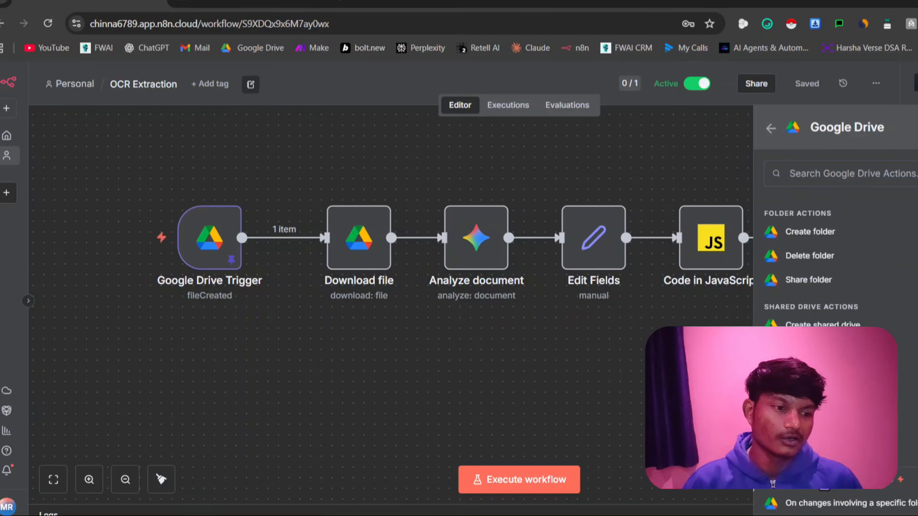
click(805, 506)
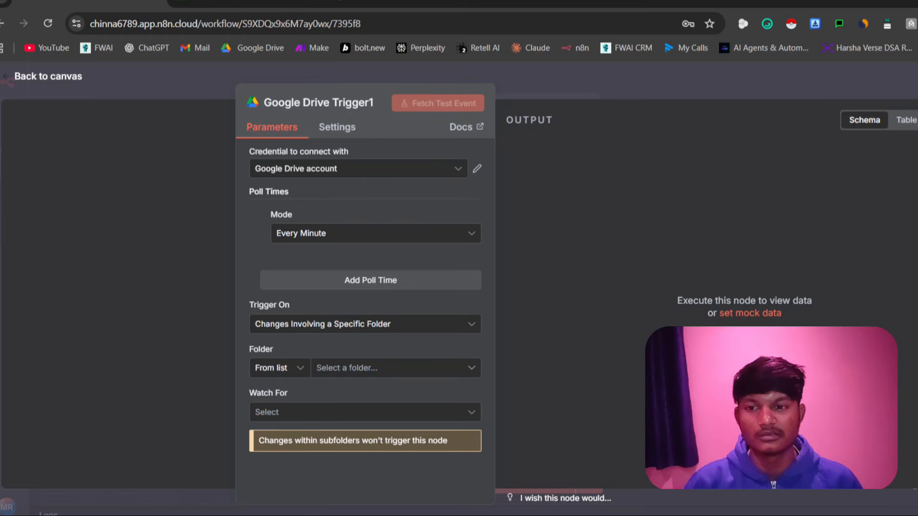
key(Escape)
scroll(424, 317, down, 3)
drag(915, 349, 200, 340)
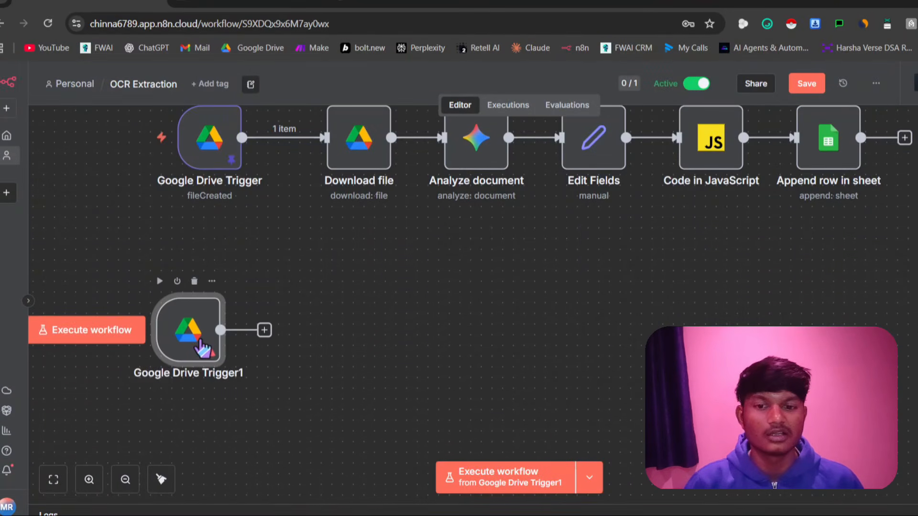
Set Google Drive Trigger1's watched folder to Invoice Manager
double_click(201, 344)
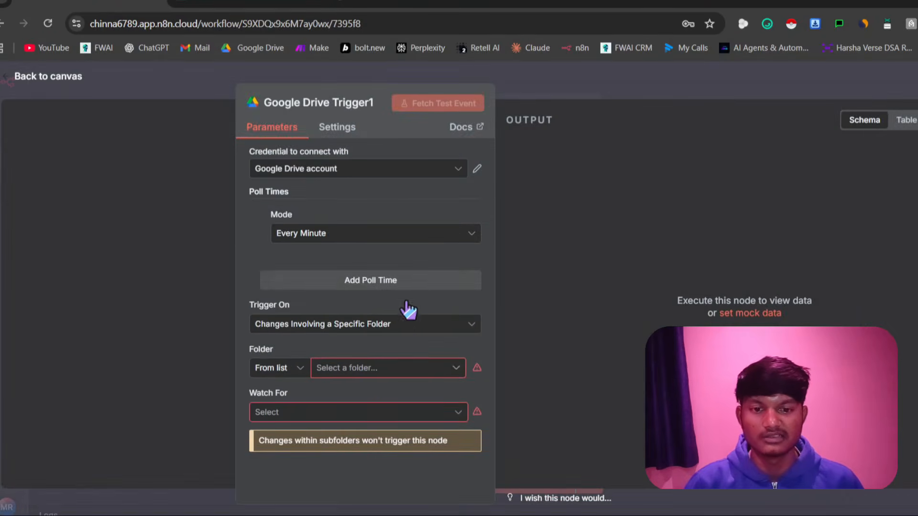
click(409, 282)
click(258, 302)
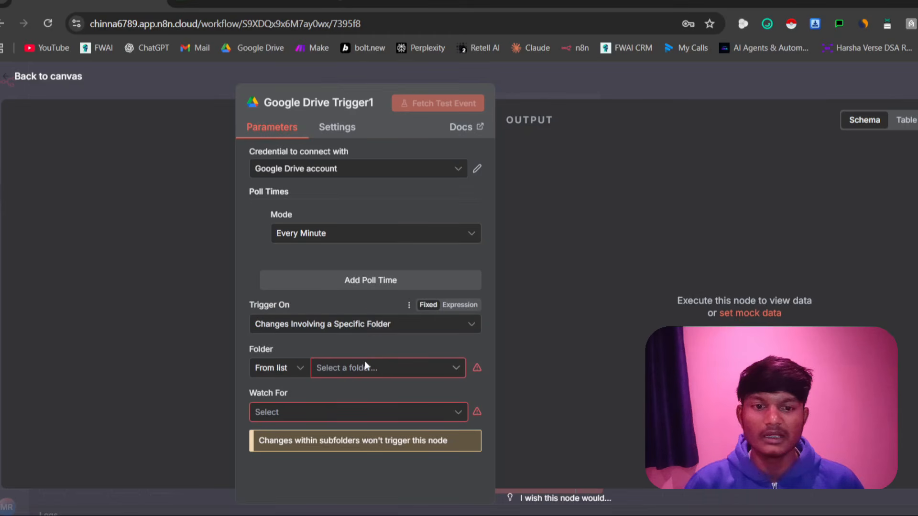
click(352, 371)
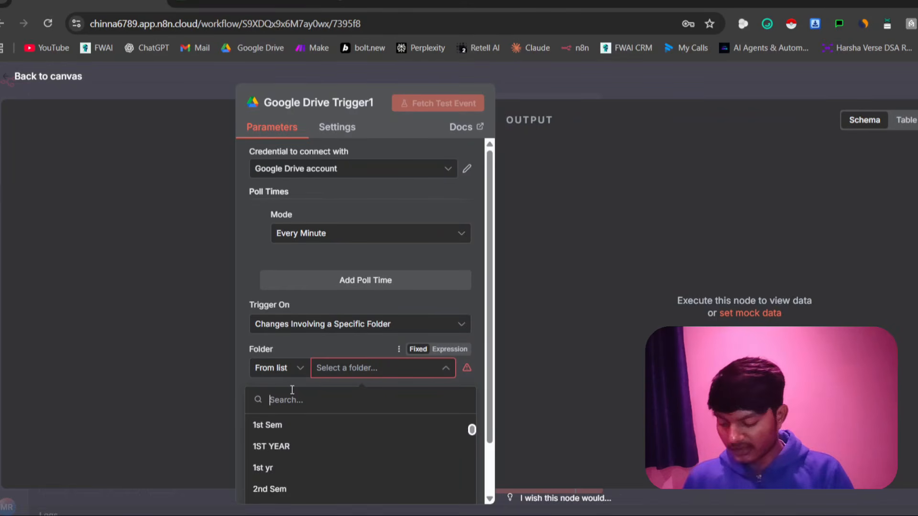
text(invo)
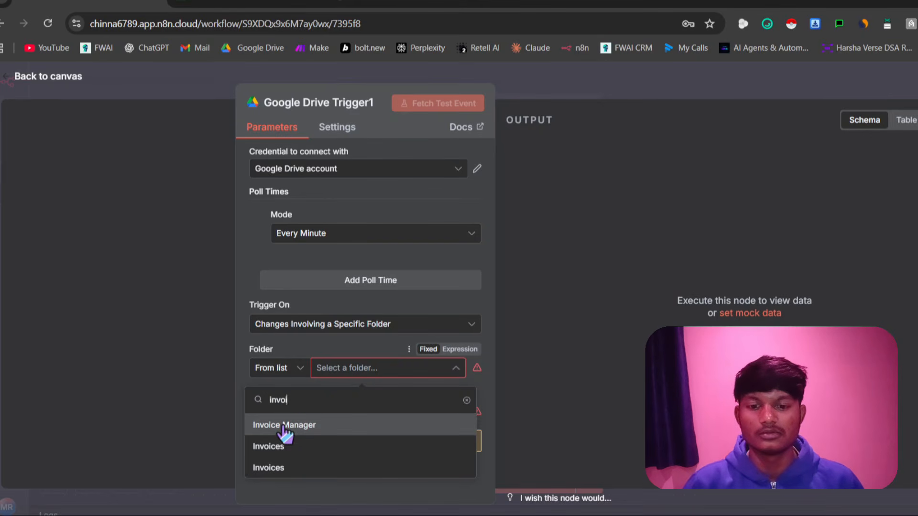
click(296, 421)
Set Google Drive Trigger1 to watch for File Created, return to the canvas and save the workflow
click(293, 414)
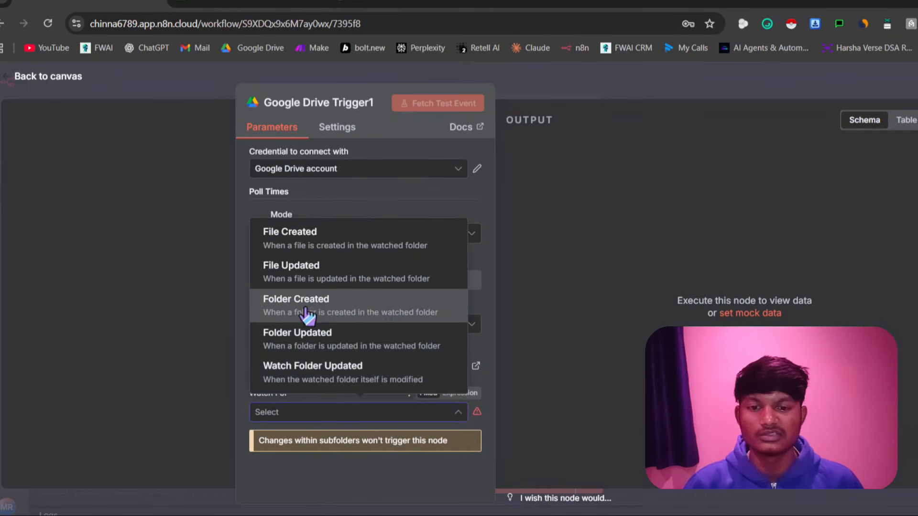
click(286, 415)
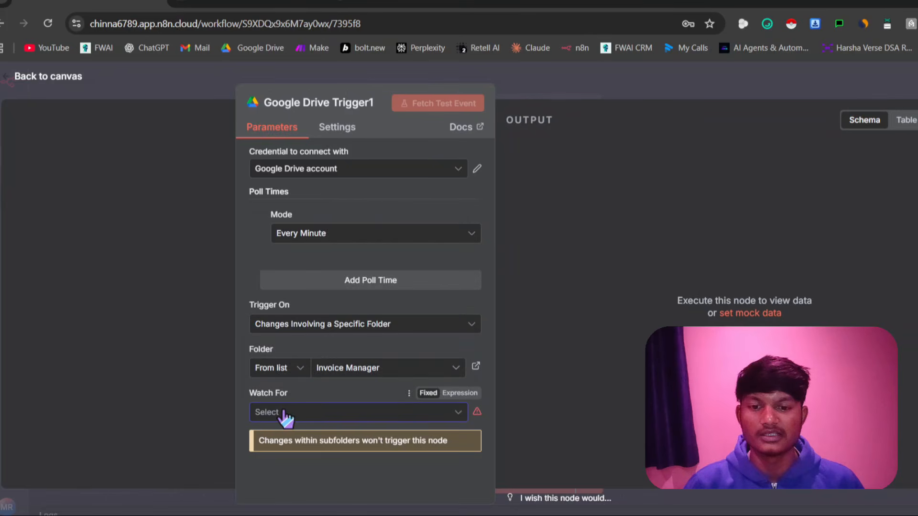
click(286, 415)
click(306, 248)
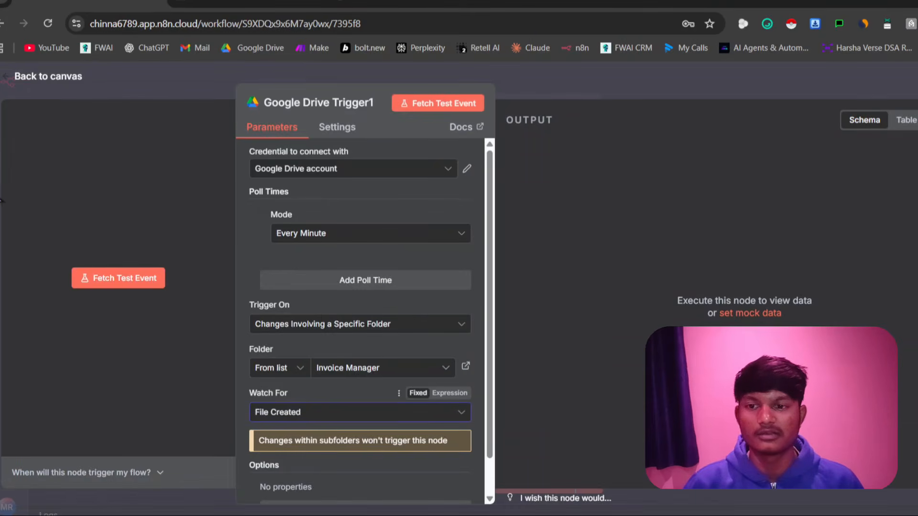
key(Escape)
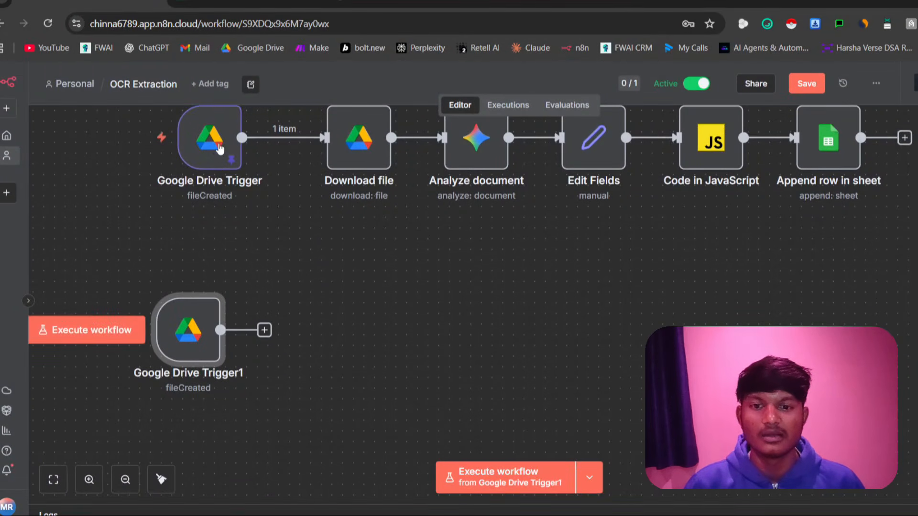
click(794, 85)
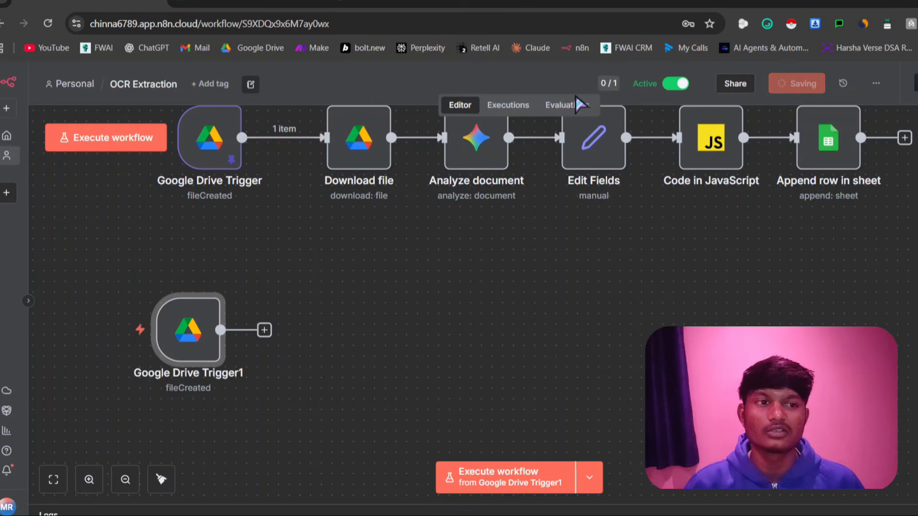
Copy the data of the Nov 30, 19:44:56 execution into the editor
click(525, 106)
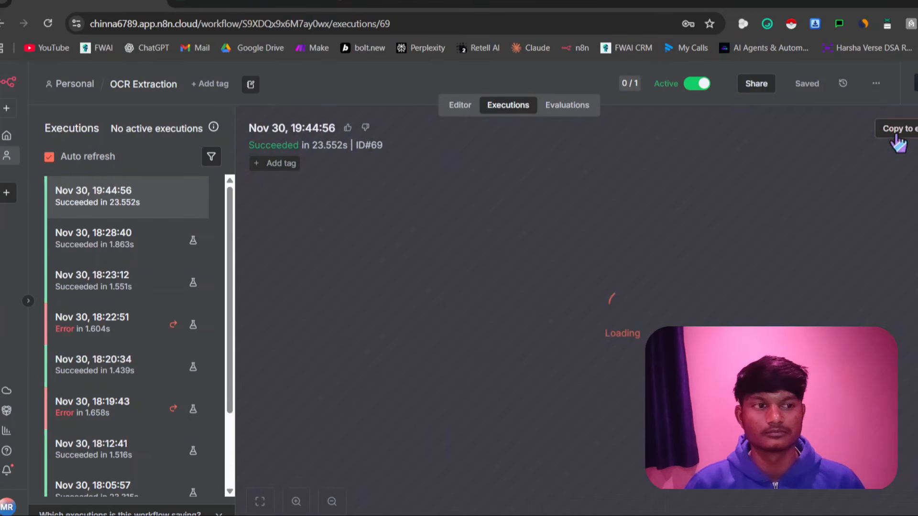
click(897, 139)
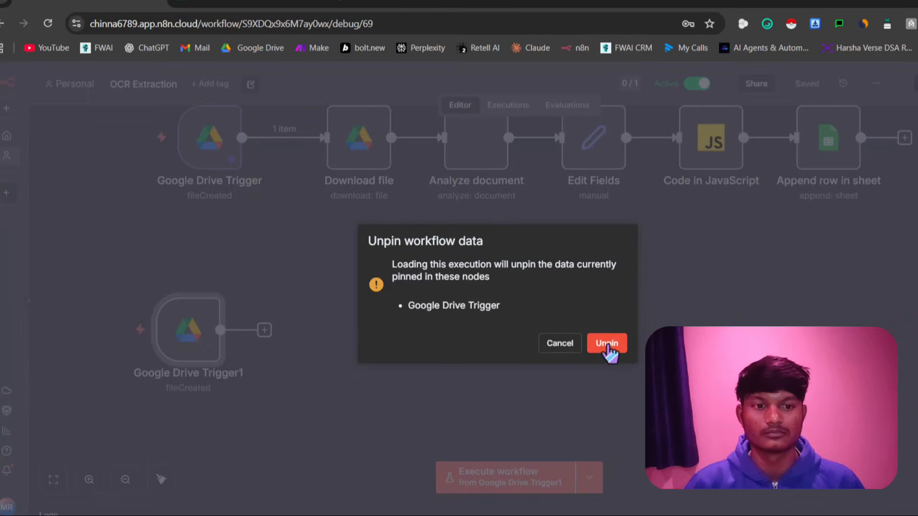
click(607, 343)
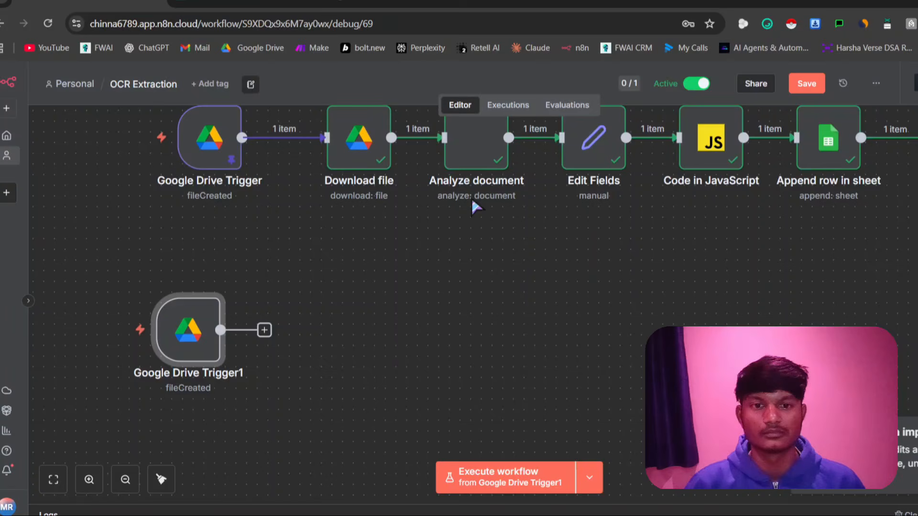
Check the original Download file node's parameters and its incoming trigger data, and return to the canvas
double_click(350, 159)
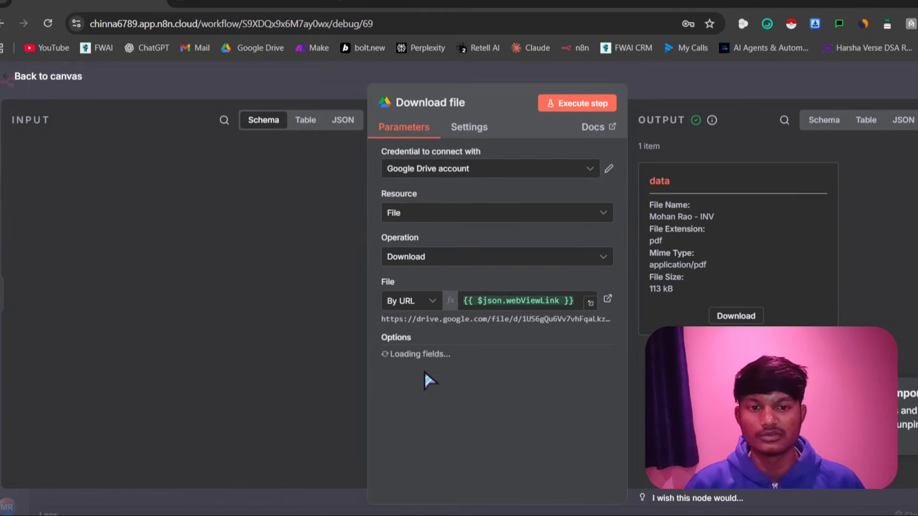
scroll(254, 280, down, 15)
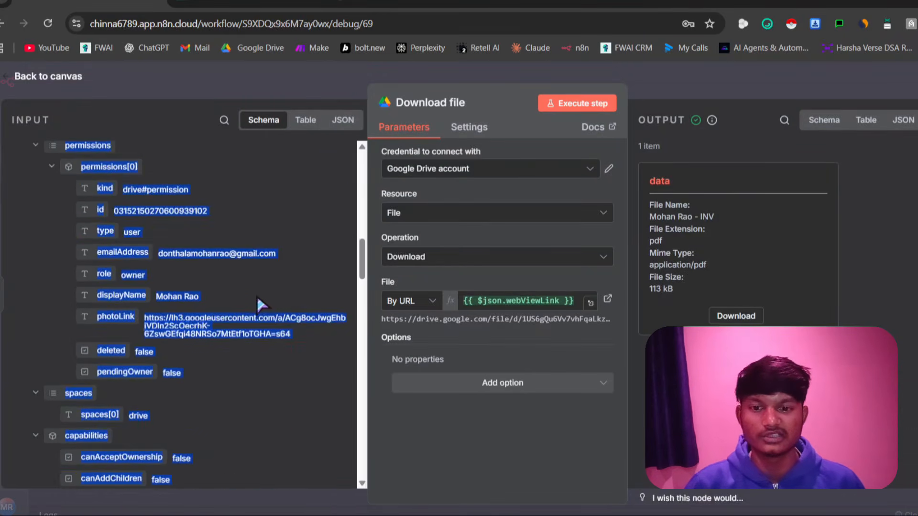
key(Escape)
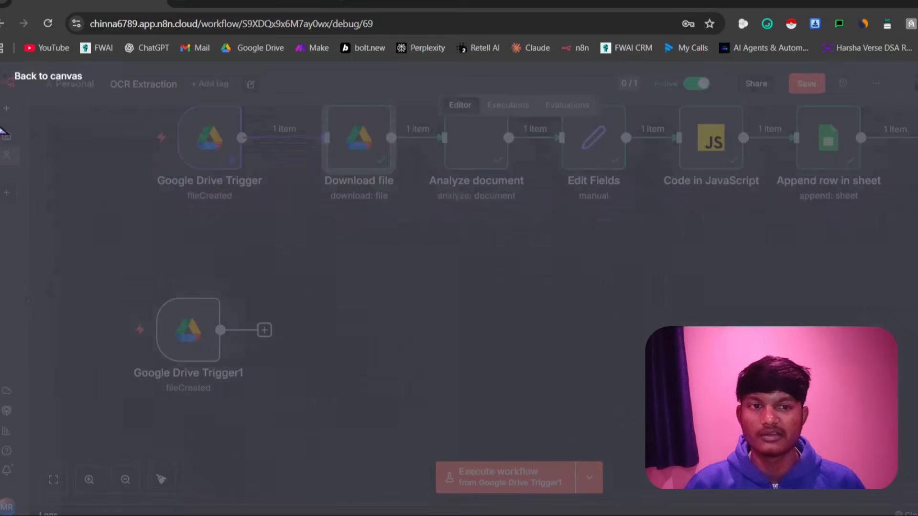
Add a second Google Drive Download file node and return to the canvas
key(Tab)
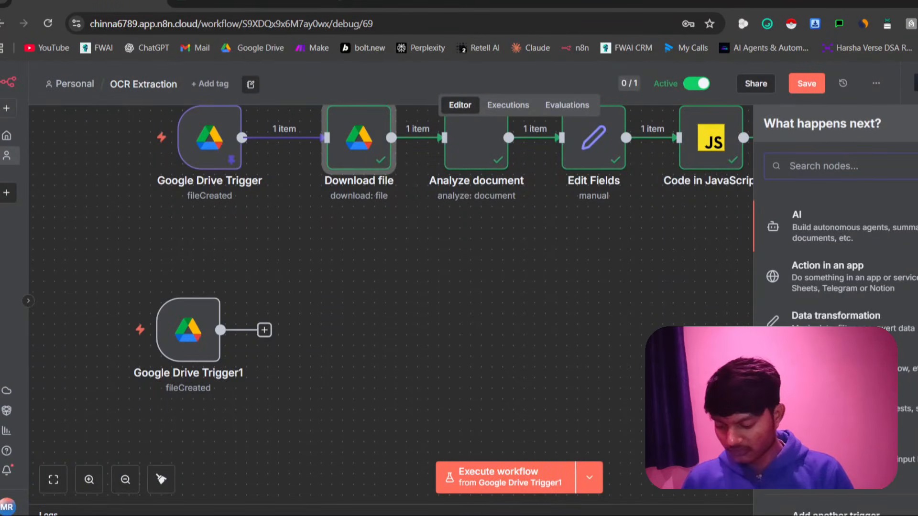
text(googl)
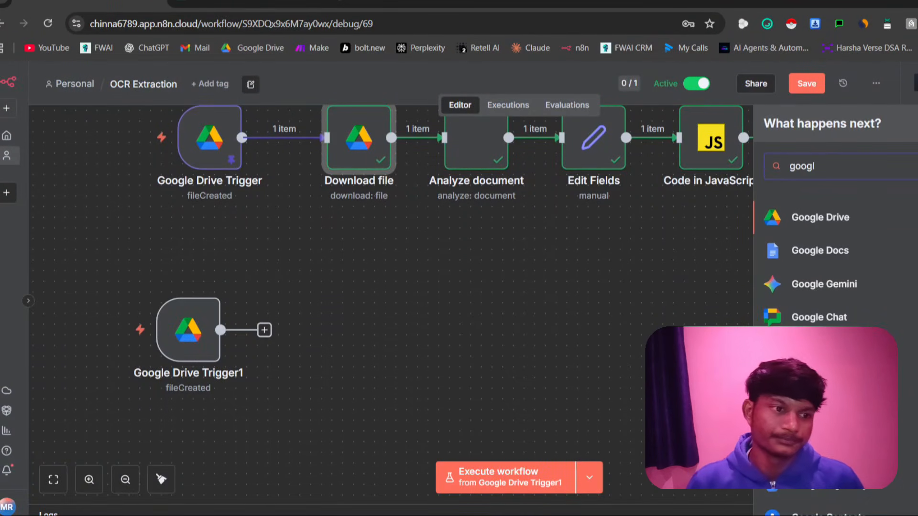
click(832, 225)
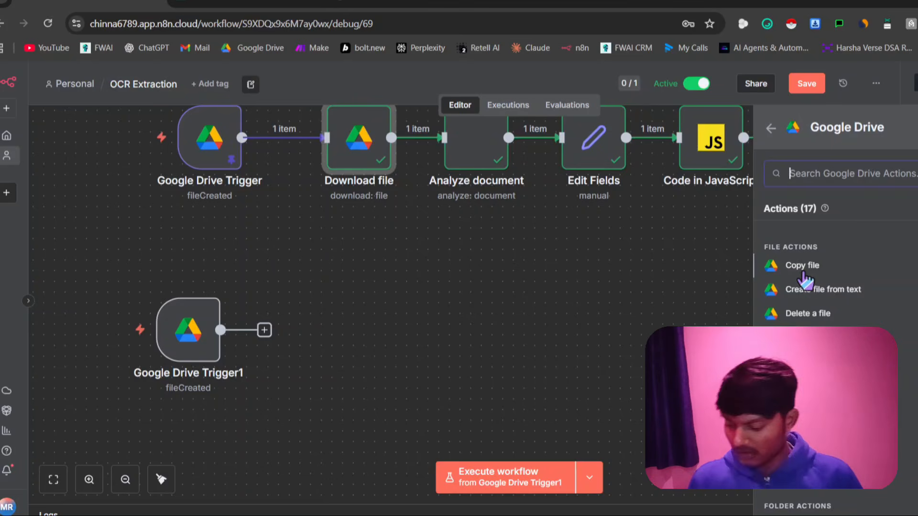
text(down)
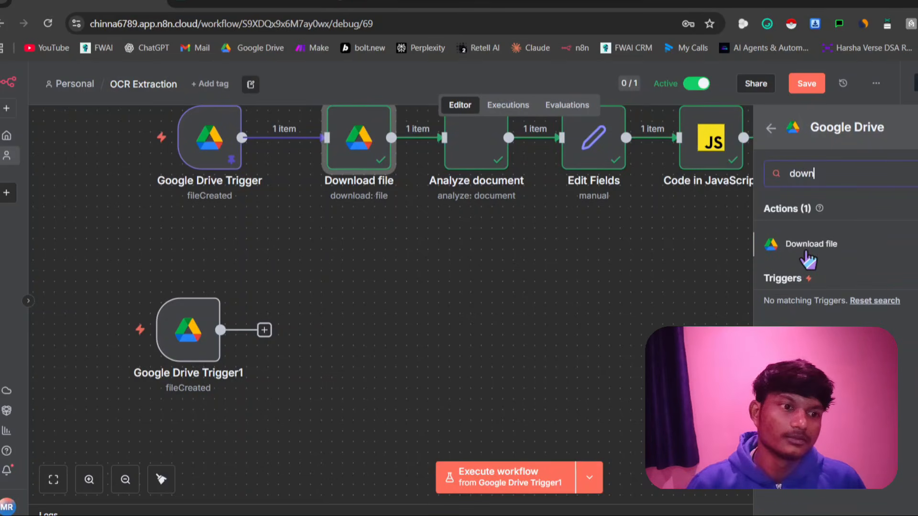
click(809, 248)
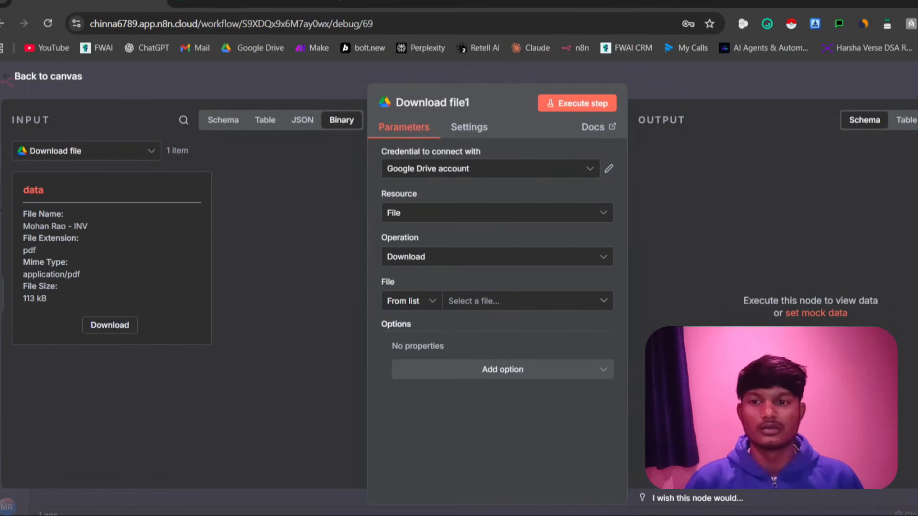
key(Escape)
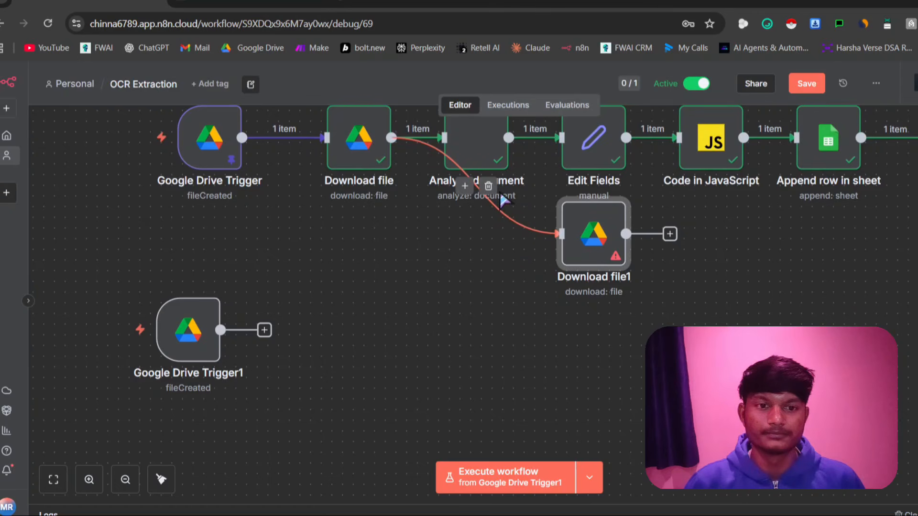
Remove the link between Download file and Download file1, and place Download file1 after Google Drive Trigger1, connected to it
click(490, 189)
drag(580, 235, 324, 344)
double_click(331, 346)
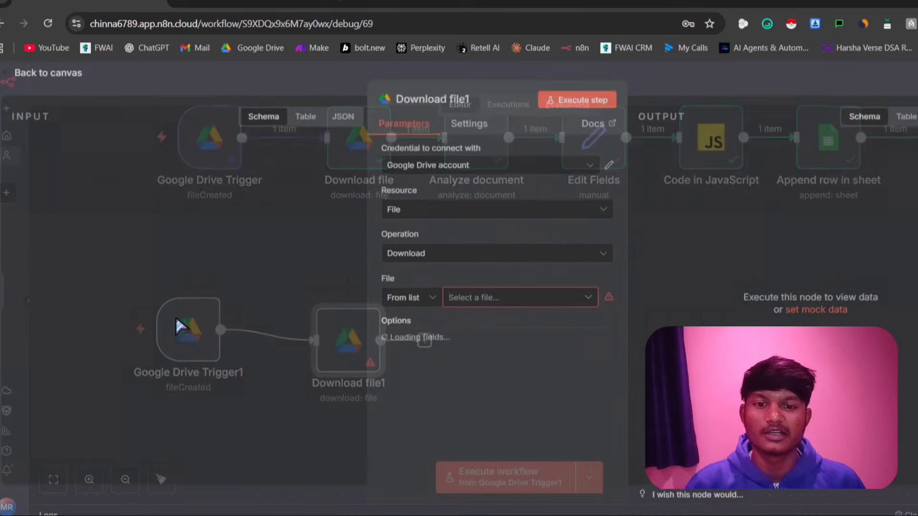
click(47, 73)
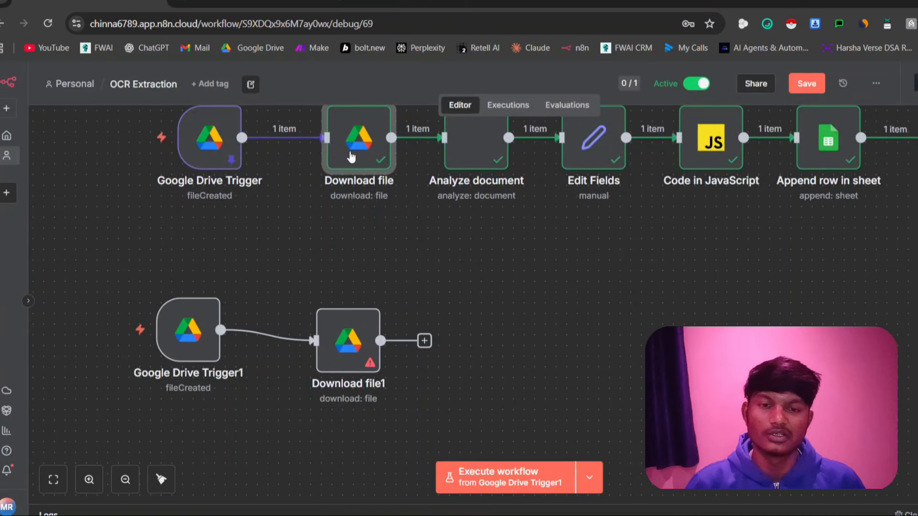
Examine the original Download file node's trigger data around the webViewLink field and return to the canvas
double_click(355, 143)
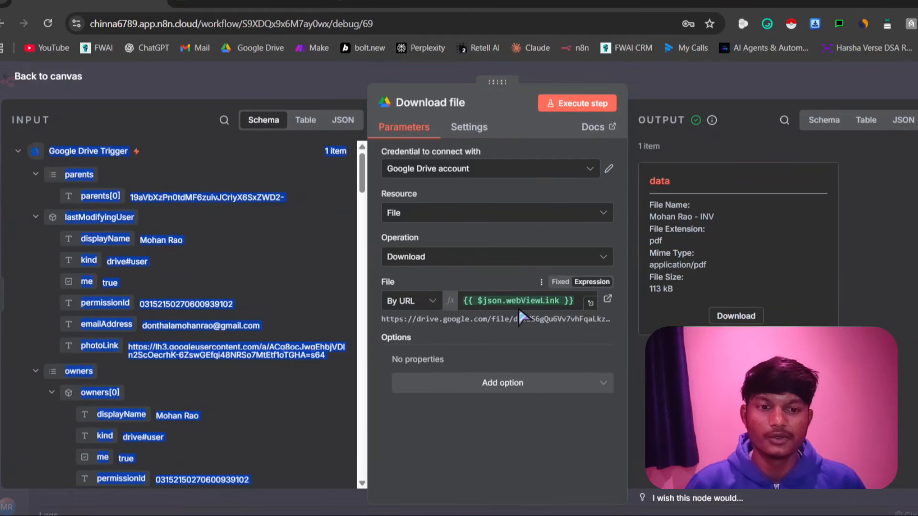
scroll(200, 306, down, 15)
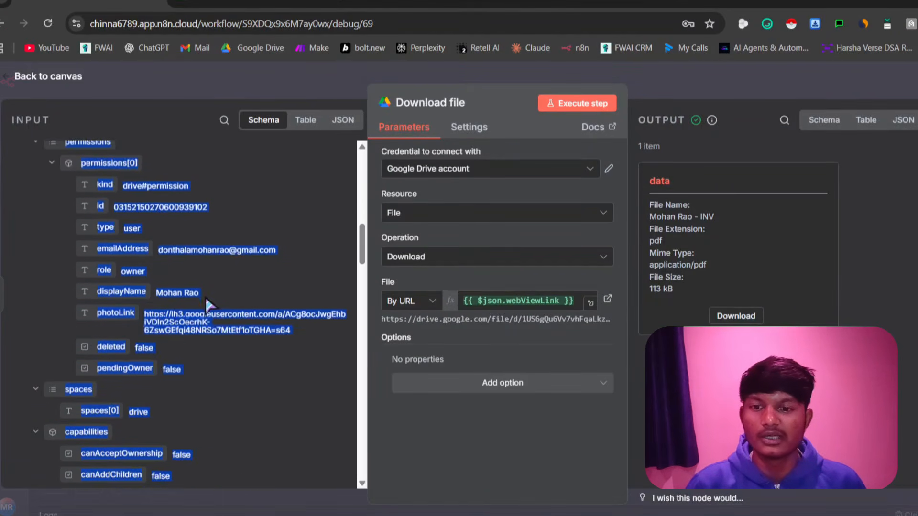
scroll(210, 294, down, 2)
click(184, 262)
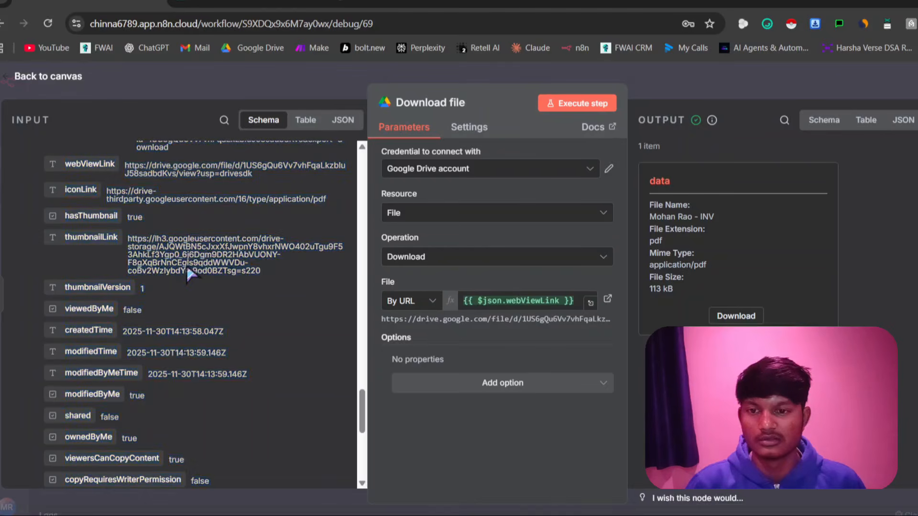
key(Escape)
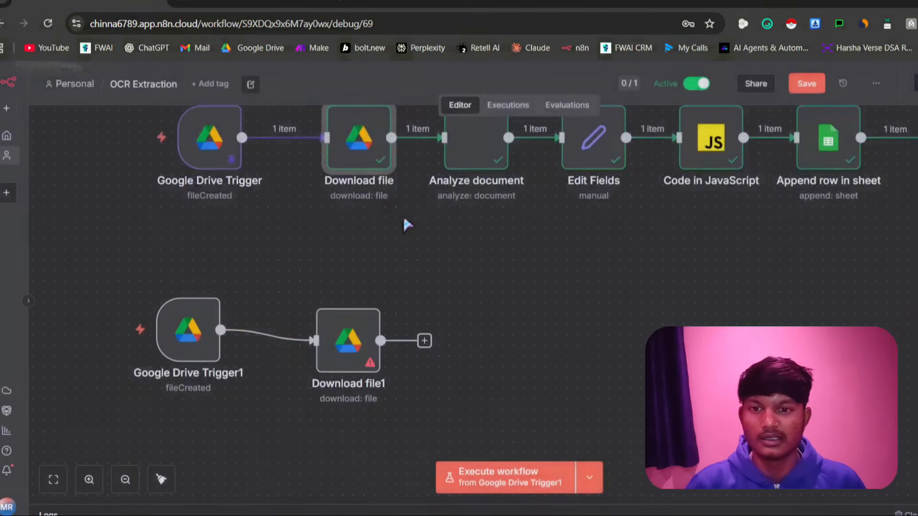
Copy the File URL expression {{ $json.webViewLink }} from the original Download file node and return to the canvas
double_click(345, 165)
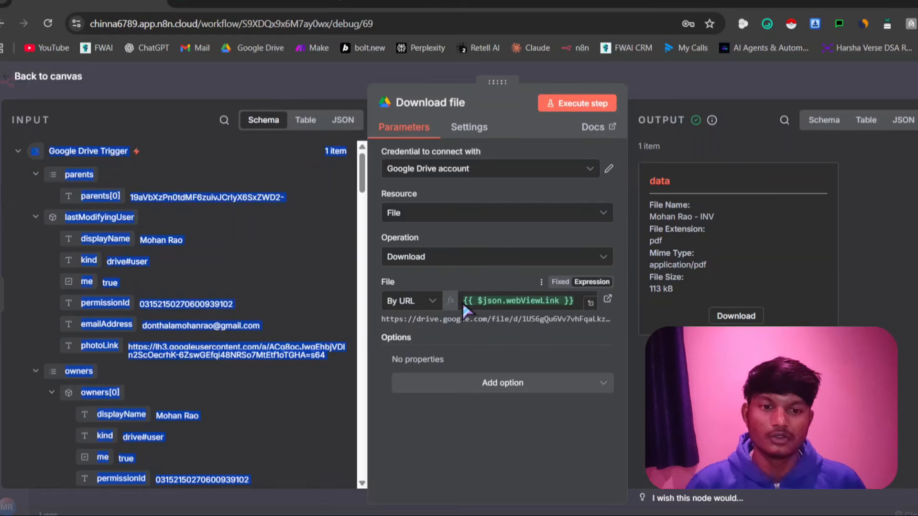
drag(463, 303, 567, 314)
key(ctrl+c)
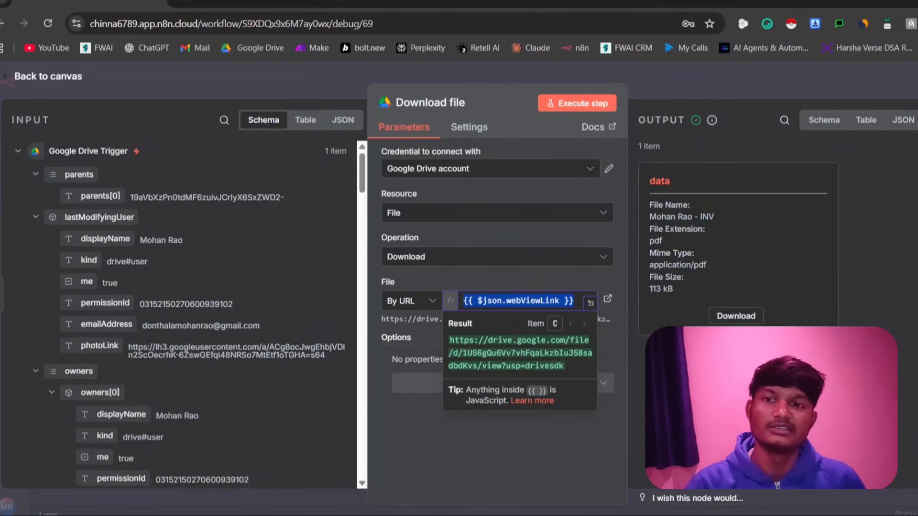
key(Escape)
key(Escape)
Set Download file1's File to By URL with the copied {{ $json.webViewLink }} text and return to the canvas
click(339, 358)
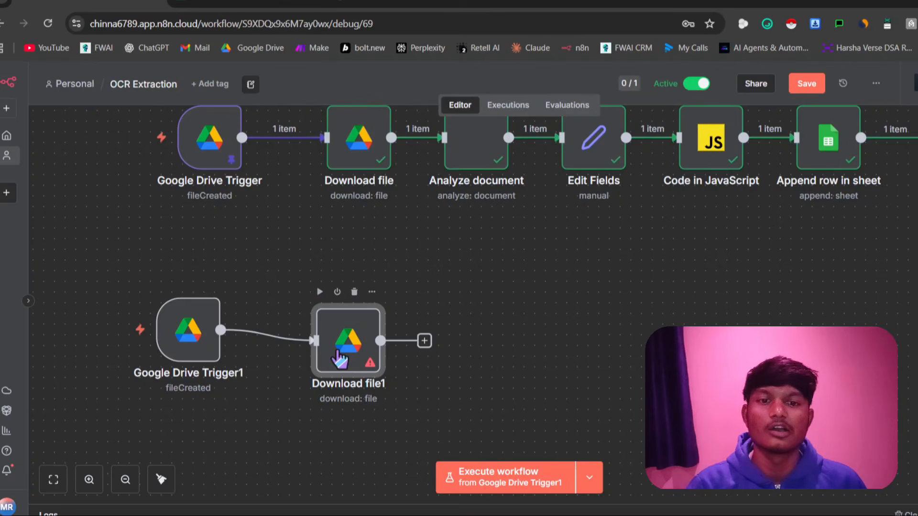
double_click(338, 358)
click(480, 302)
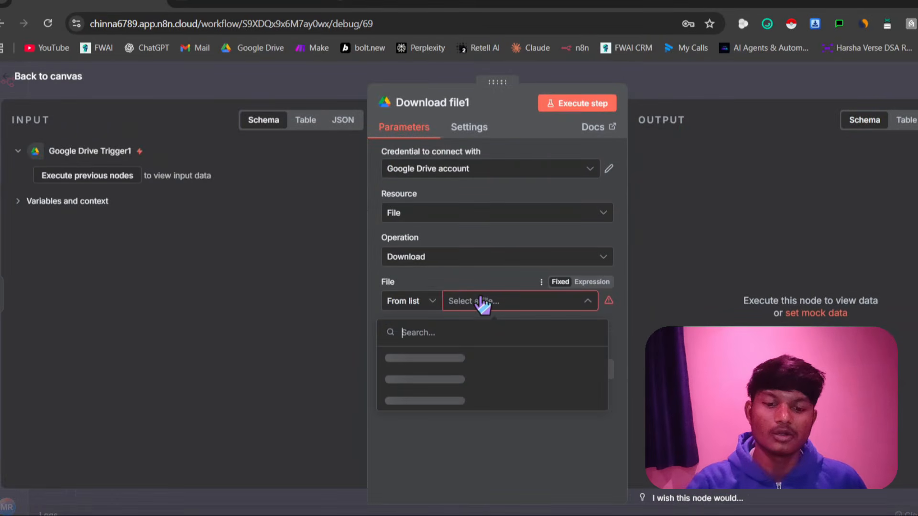
key(ctrl+v)
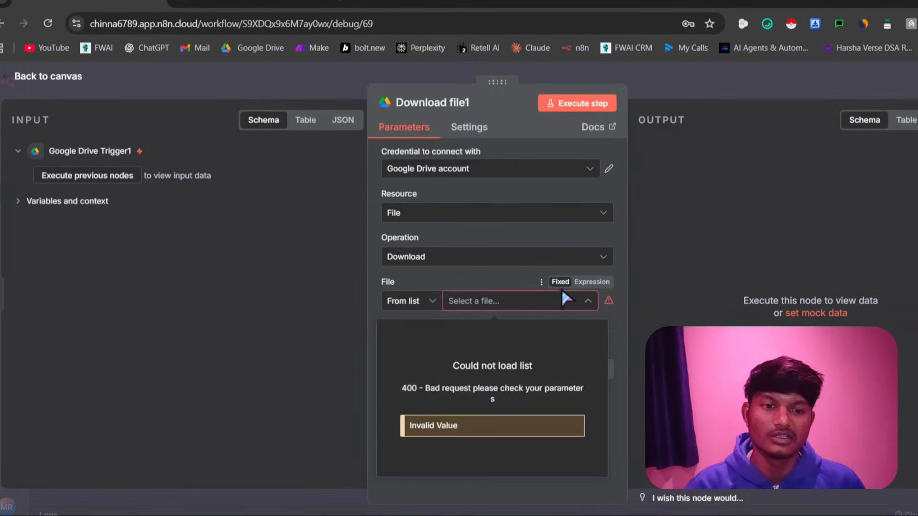
click(422, 301)
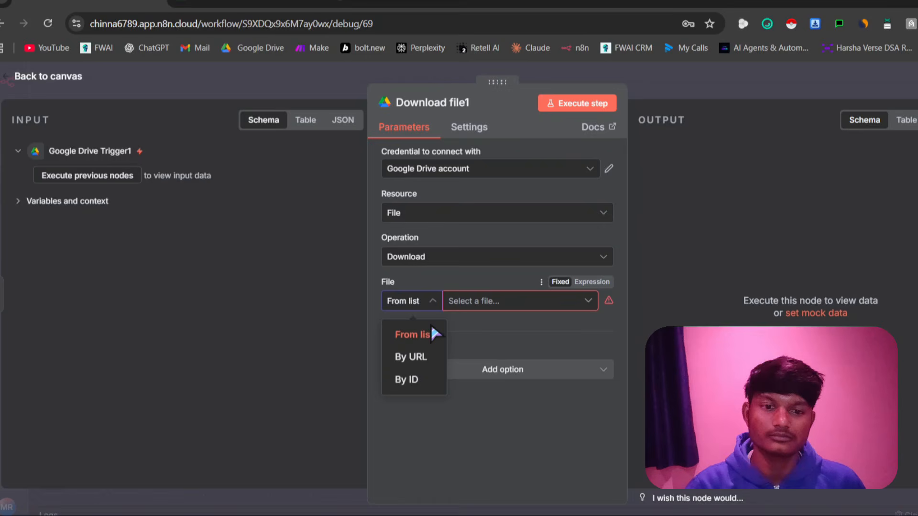
click(428, 358)
click(461, 301)
key(ctrl+v)
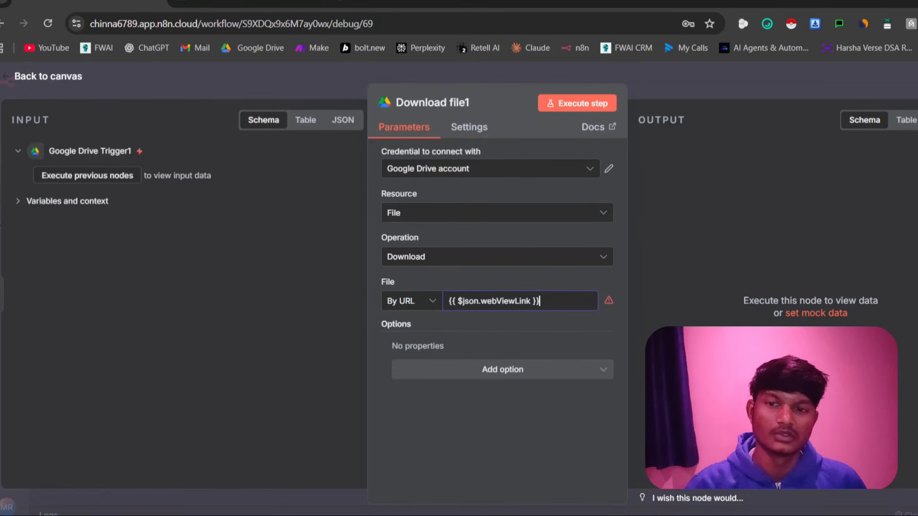
key(Escape)
Switch Download file1's File URL to an expression, and align the node in a straight line beside Google Drive Trigger1
double_click(345, 345)
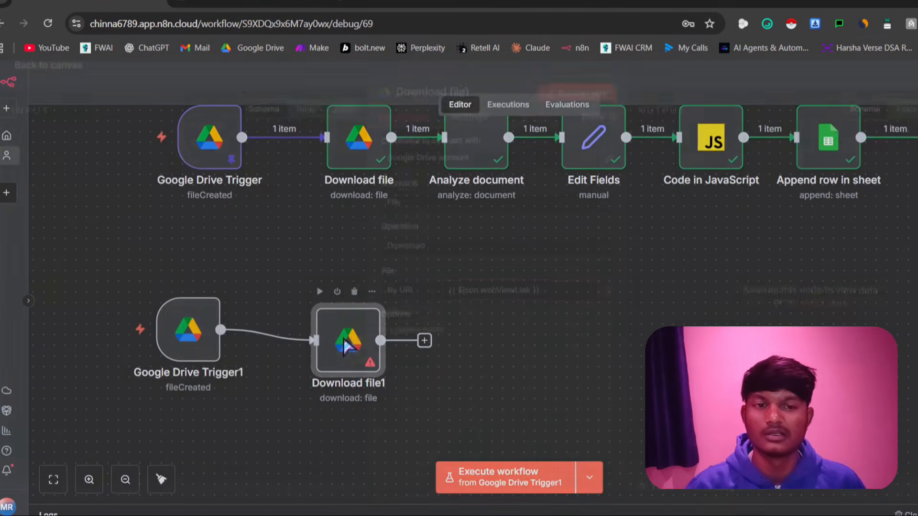
click(592, 282)
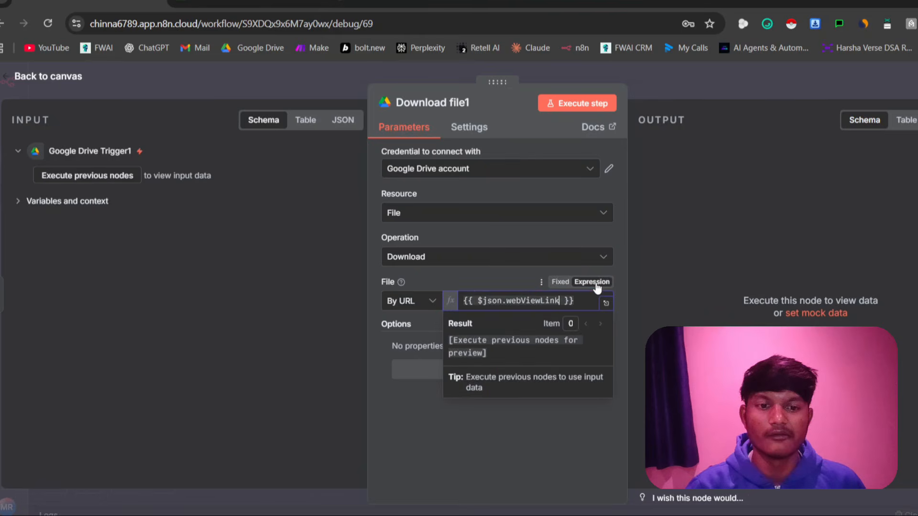
key(Escape)
drag(345, 340, 302, 341)
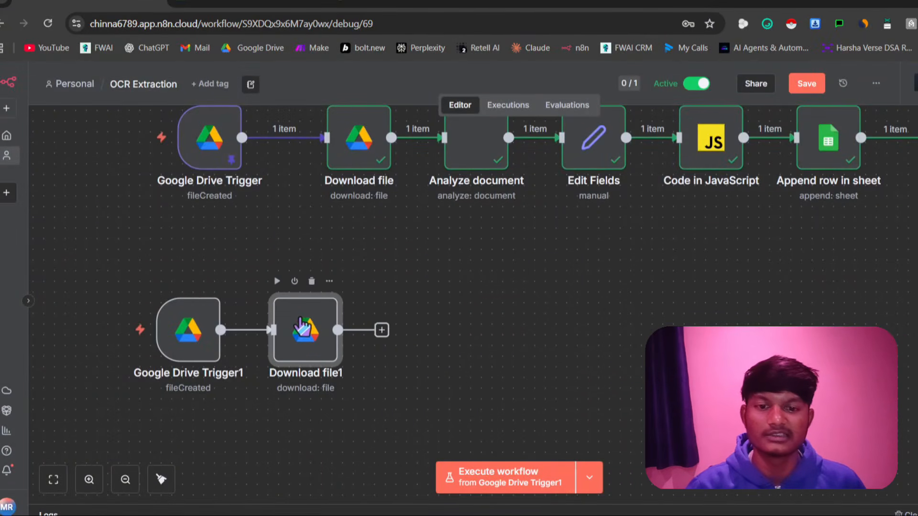
Add a Google Gemini Analyze document node after Download file1 and return to the canvas
click(382, 341)
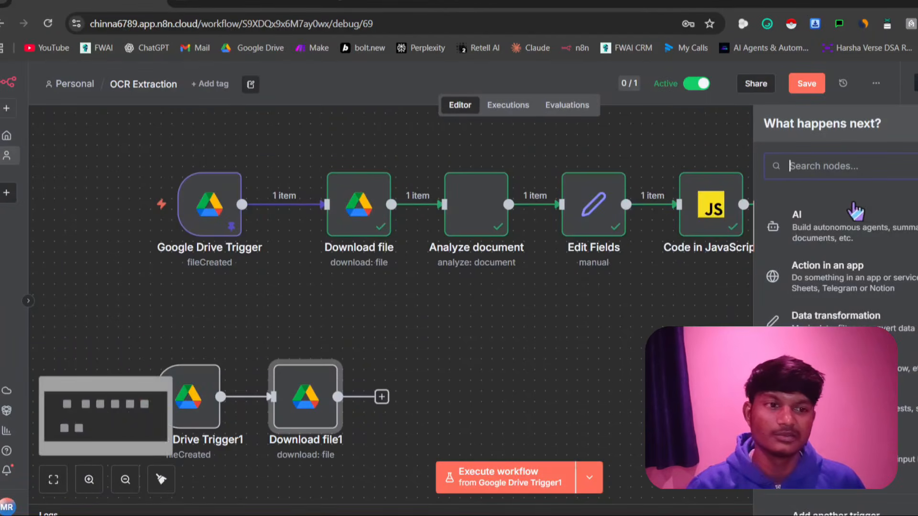
text(gemini)
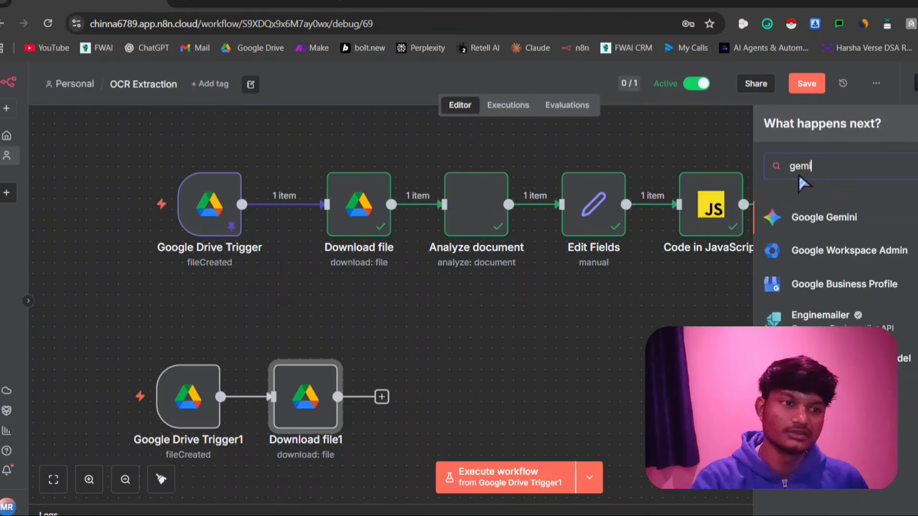
key(Return)
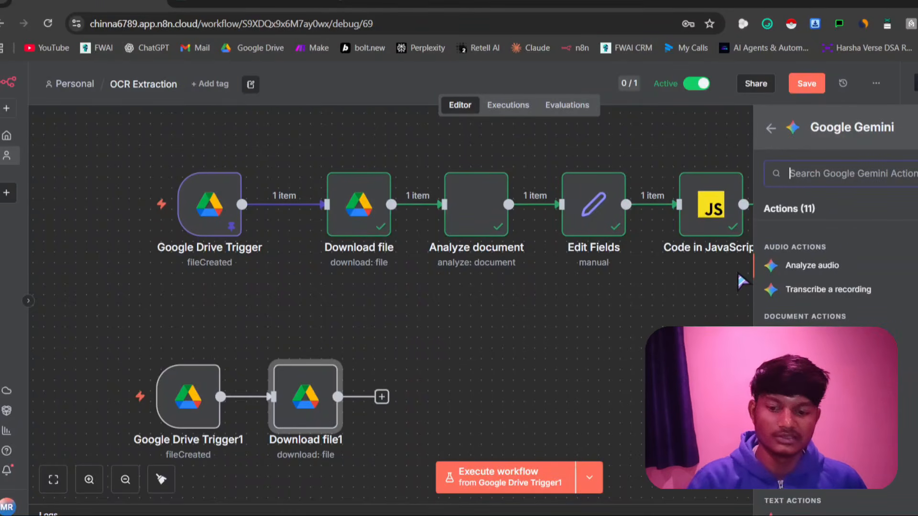
text(analy)
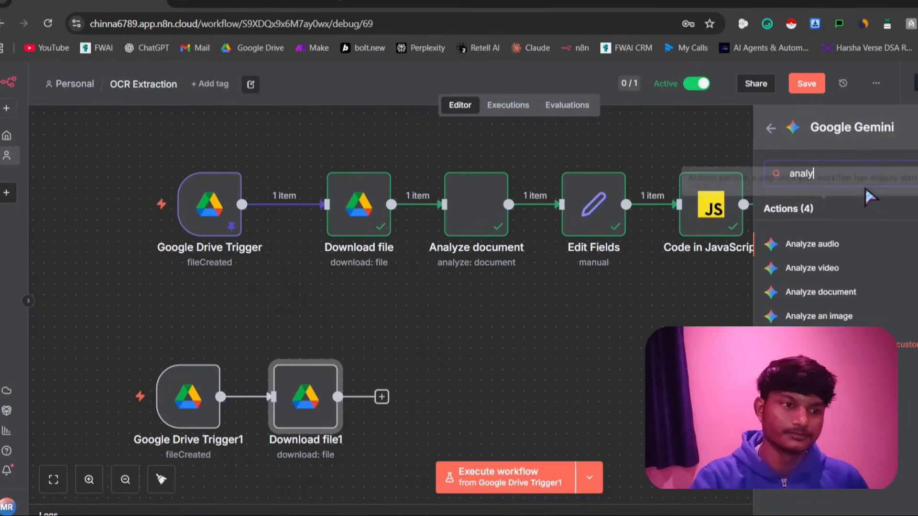
click(821, 291)
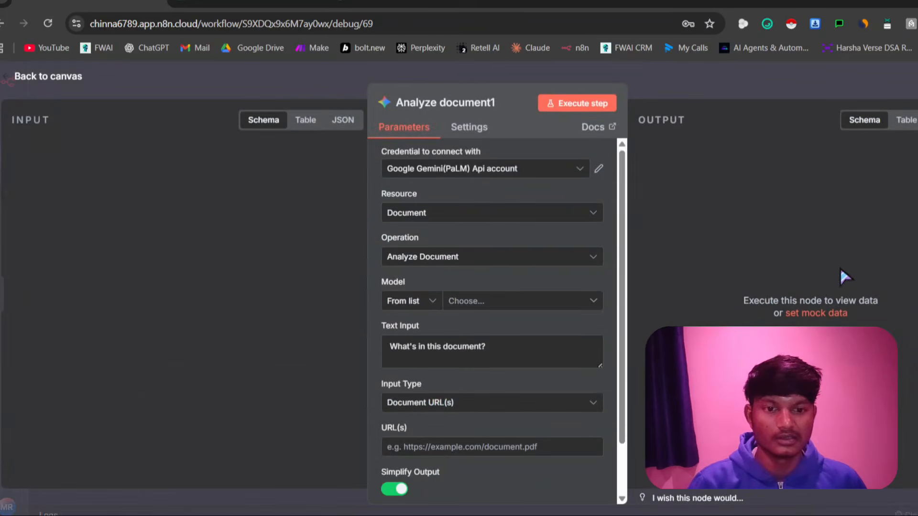
key(Escape)
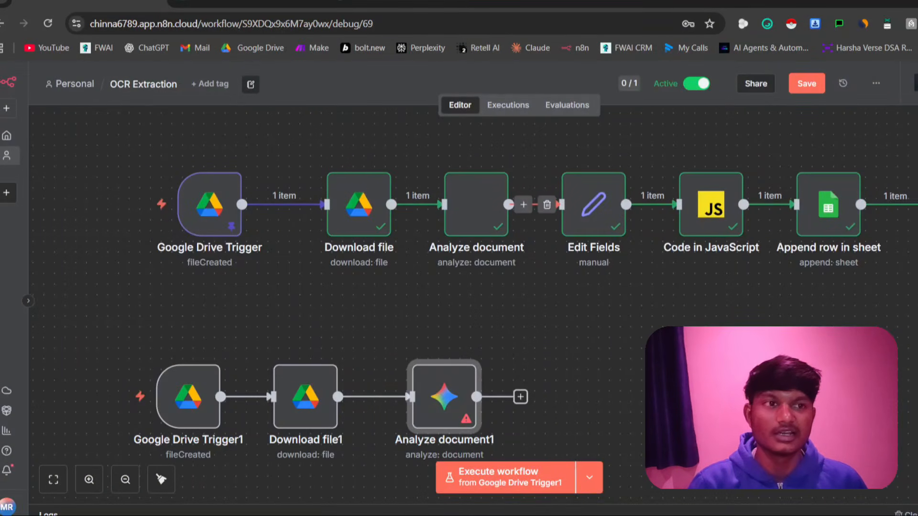
Search the web for "google ai studio api key" in a new browser tab and open Google AI Studio's API keys page
click(820, 1)
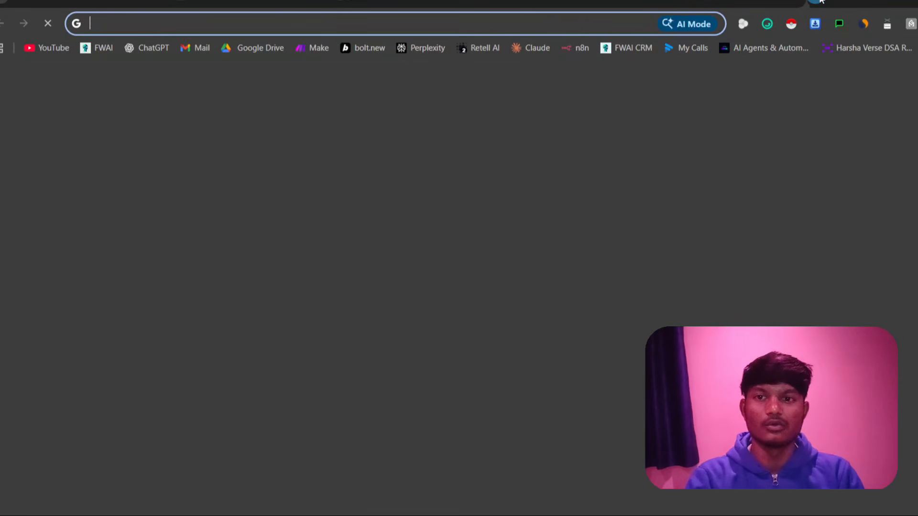
text(google ai studio )
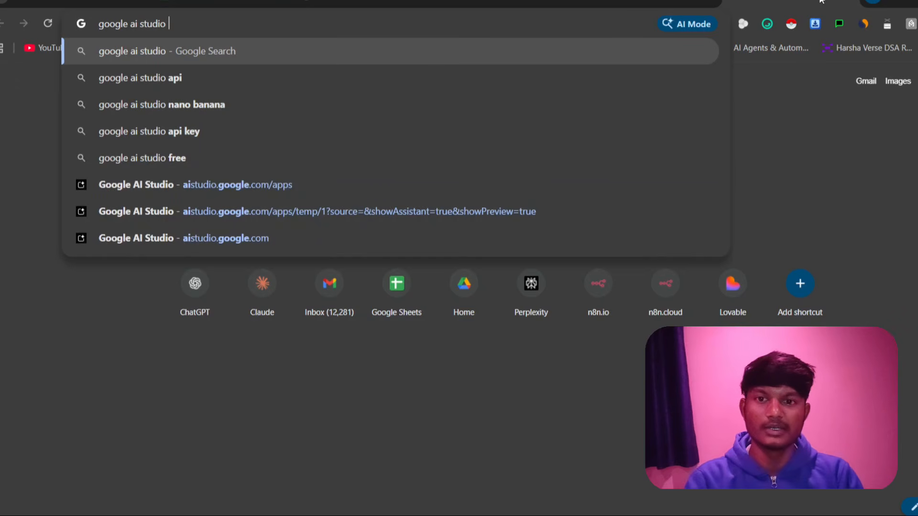
text(api key)
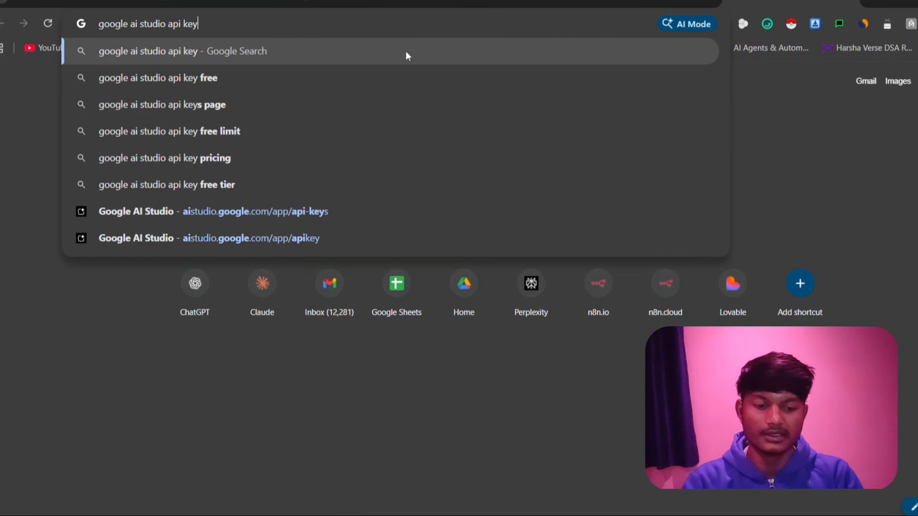
key(Return)
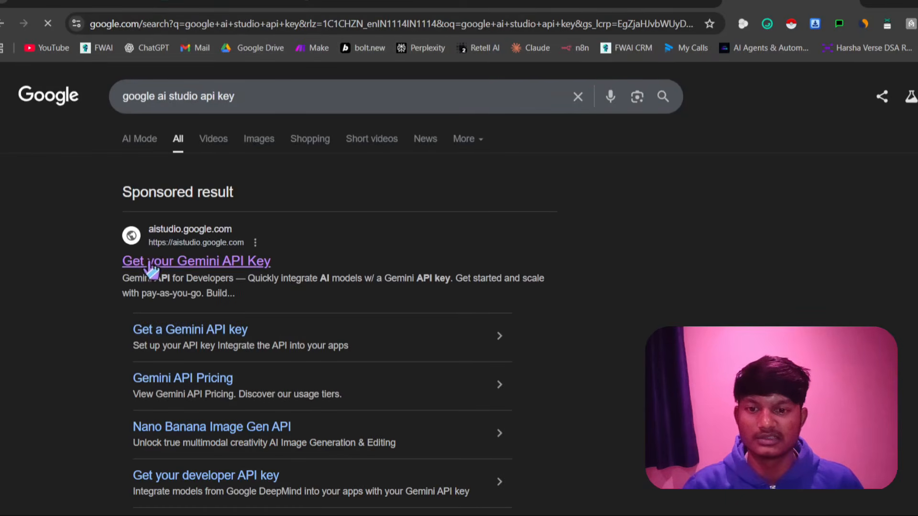
scroll(184, 283, down, 6)
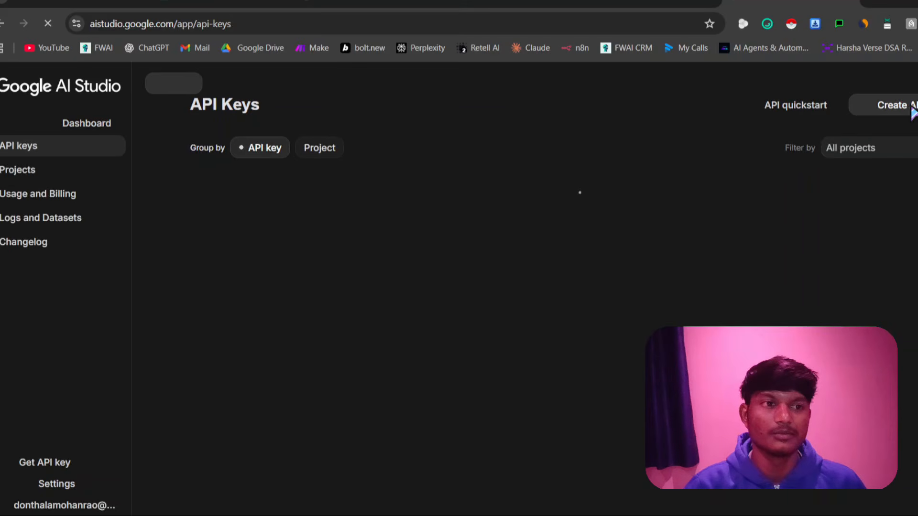
Start creating a new API key named efgrdg and open its imported project choices
click(911, 110)
click(365, 265)
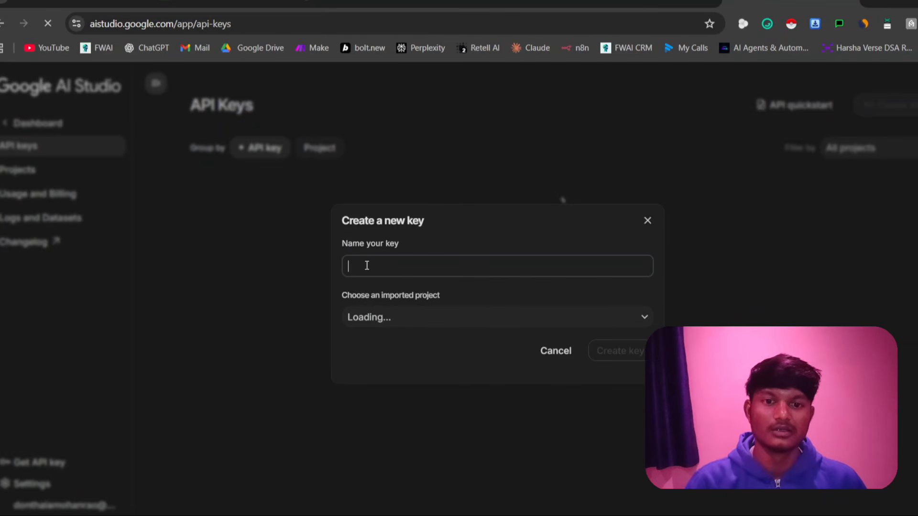
text(efgrdg)
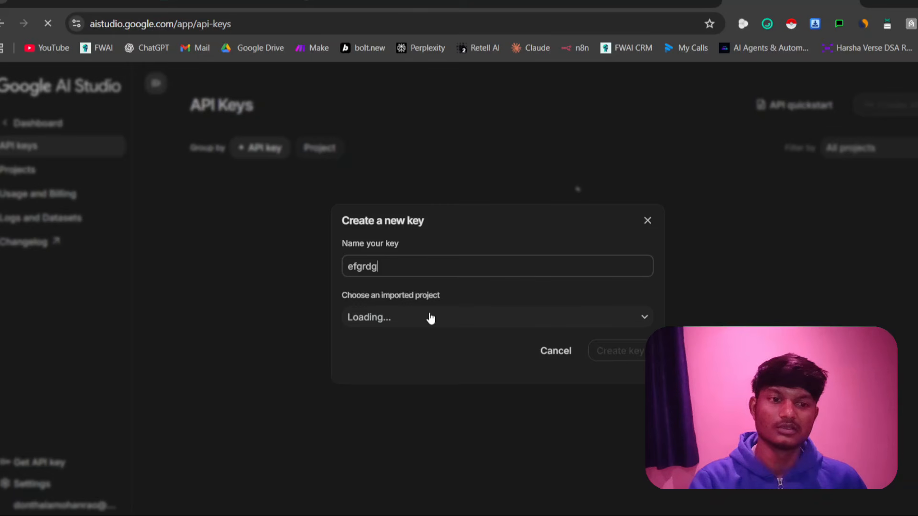
click(500, 325)
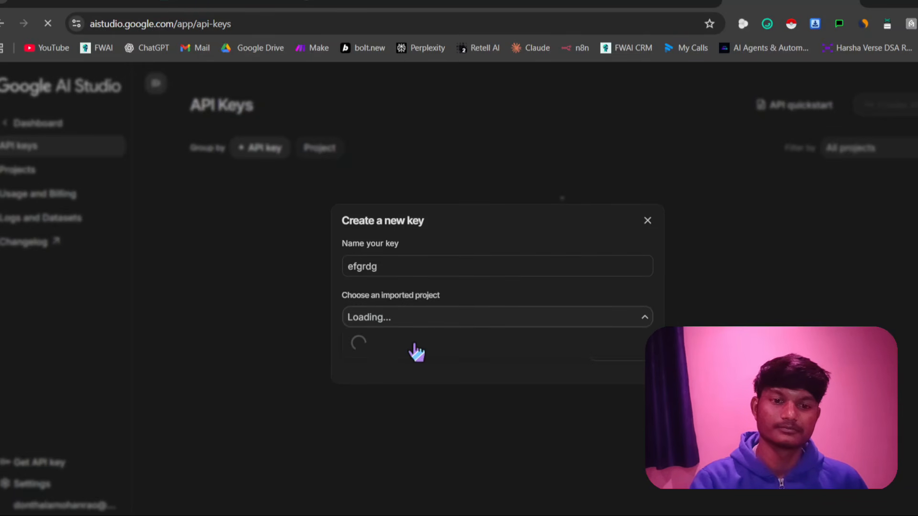
click(419, 393)
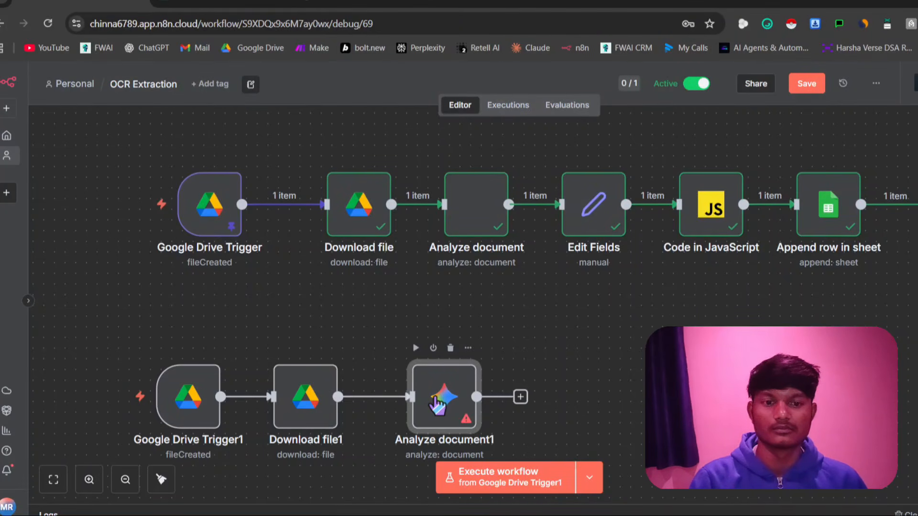
In n8n, view the new Google Gemini(PaLM) Api credential form from Analyze document1, close it unsaved, and return to the canvas
double_click(436, 402)
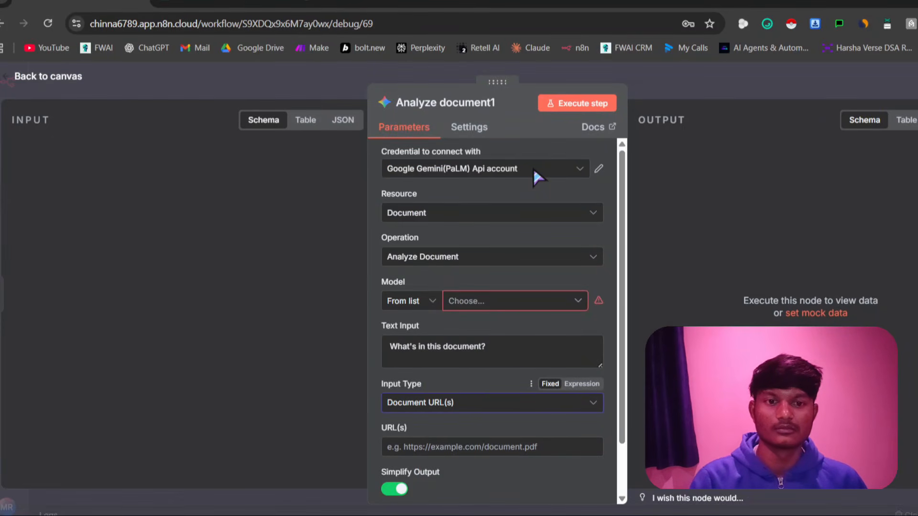
click(534, 170)
click(469, 237)
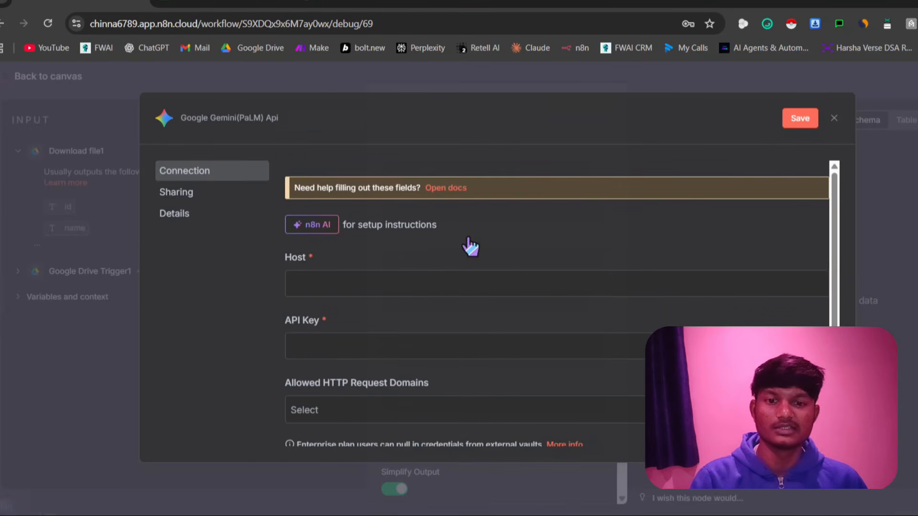
click(834, 118)
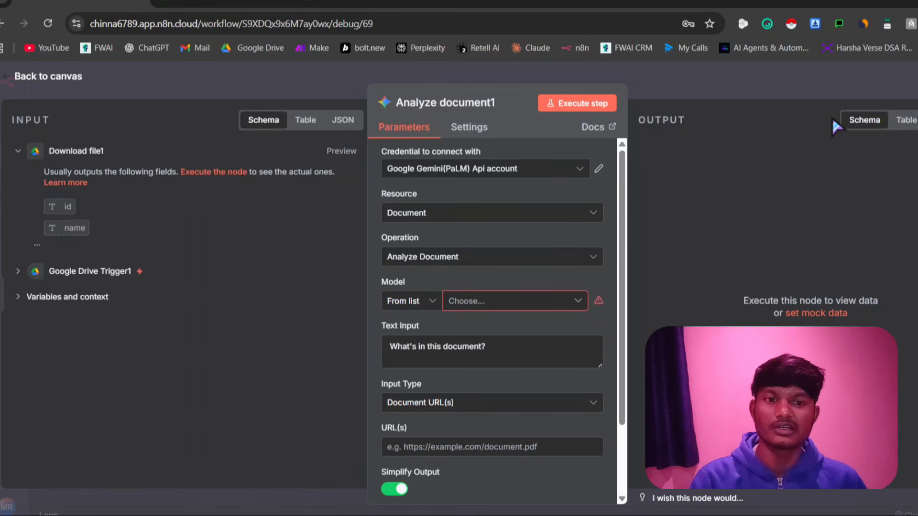
key(Escape)
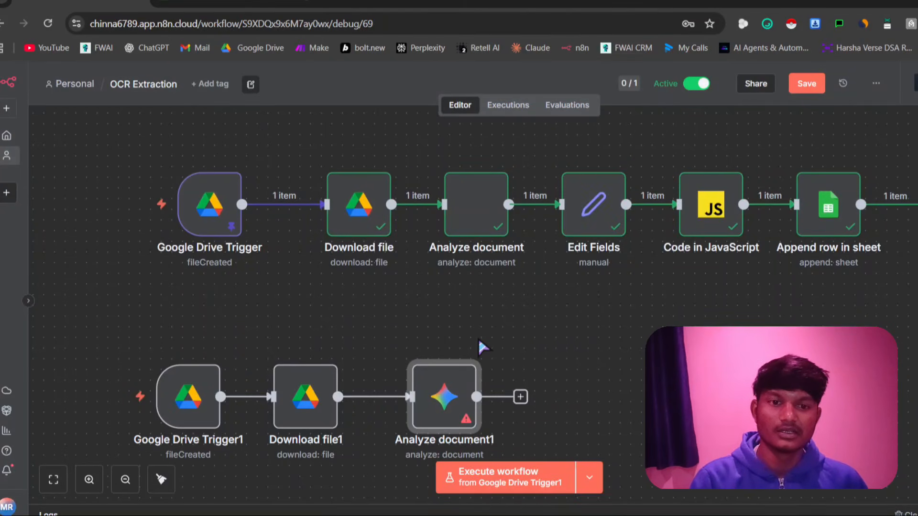
Review the original Analyze document node's extraction prompt, input type and data field settings, and return to the canvas
click(470, 199)
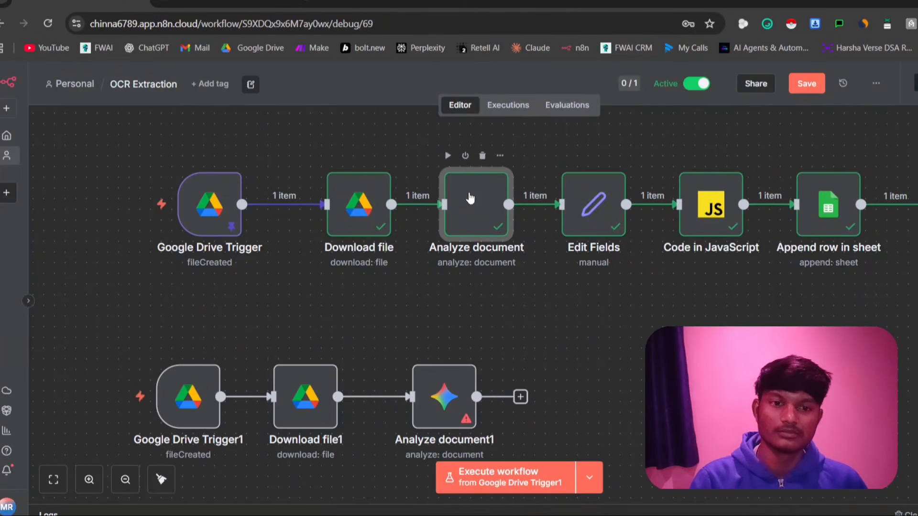
double_click(470, 199)
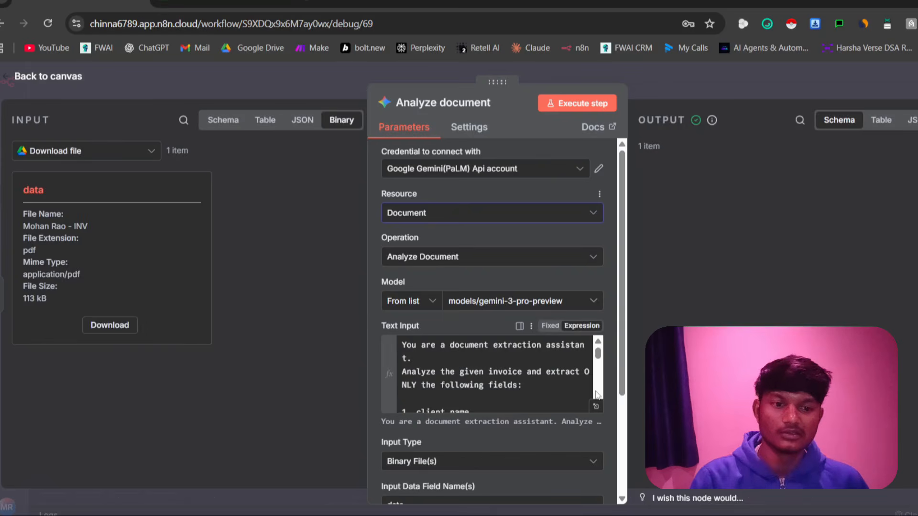
click(598, 407)
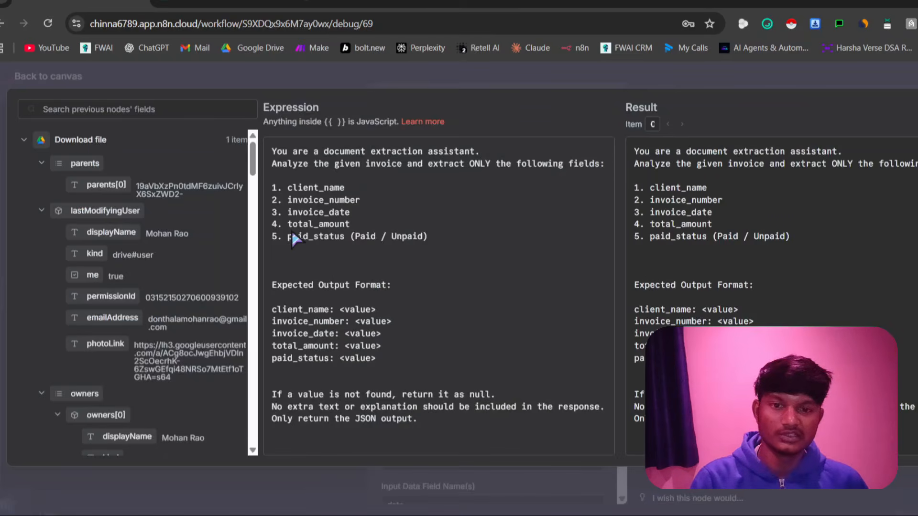
drag(273, 187, 421, 253)
click(403, 337)
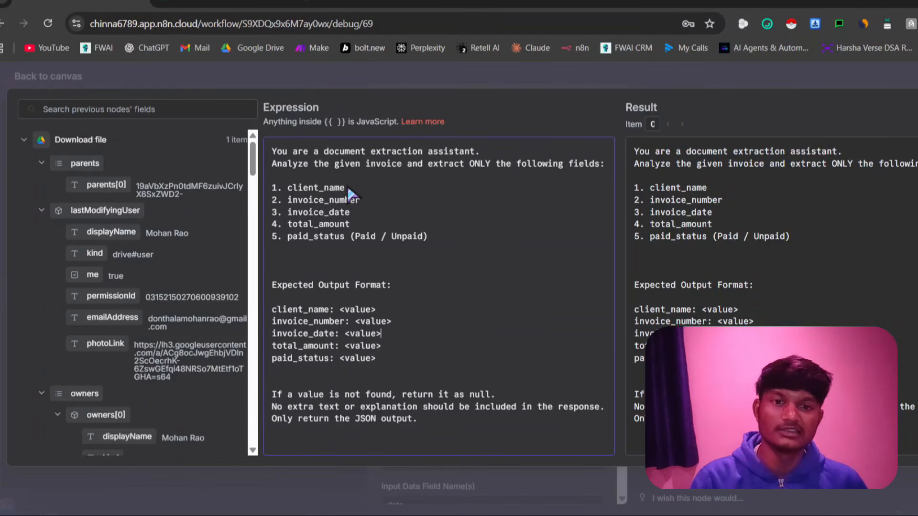
click(504, 76)
scroll(454, 378, down, 3)
scroll(460, 433, down, 4)
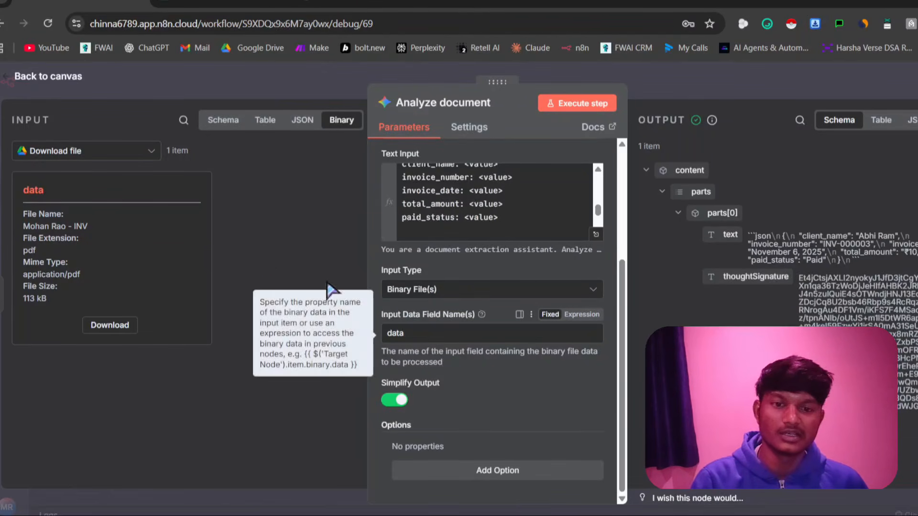
click(1, 198)
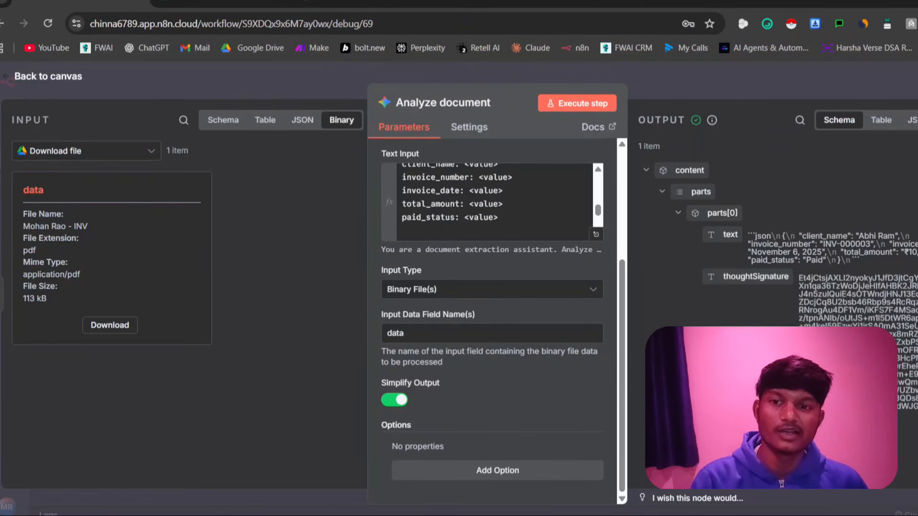
Examine how the Edit Fields node maps the Gemini response to its text field, and close the node
click(582, 205)
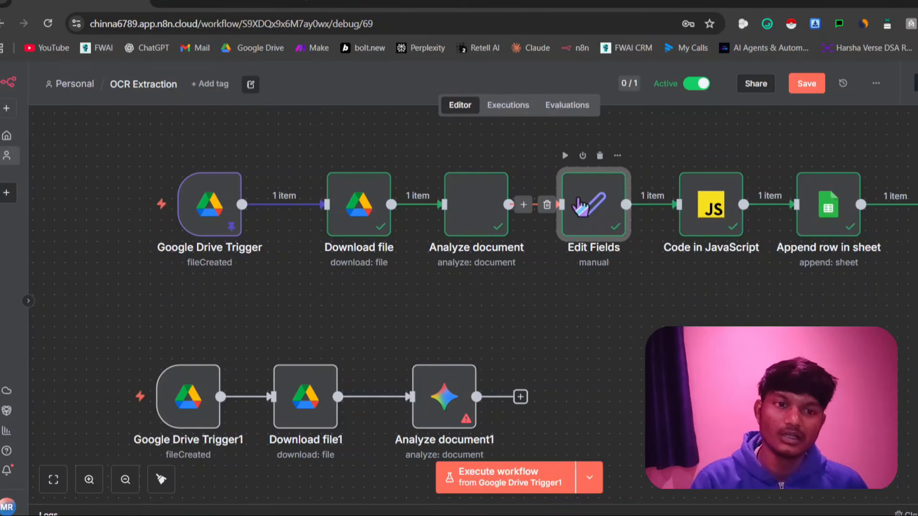
double_click(579, 203)
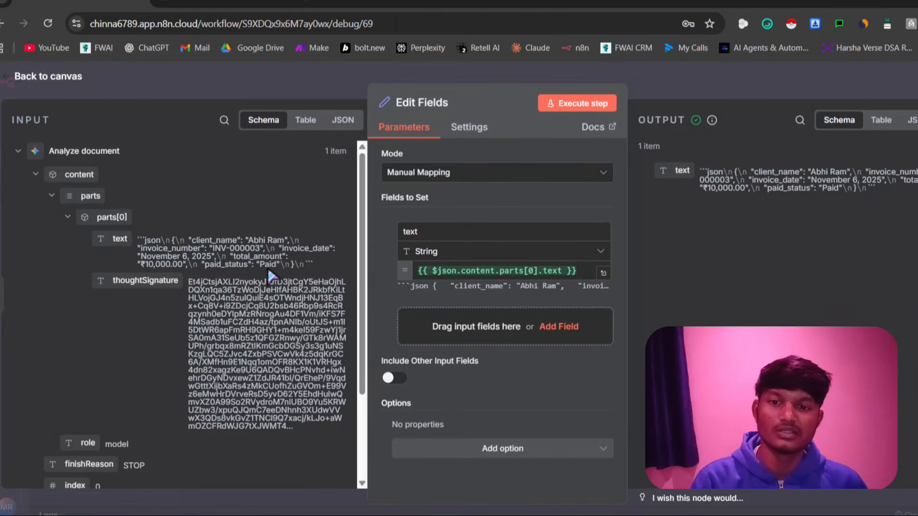
key(Escape)
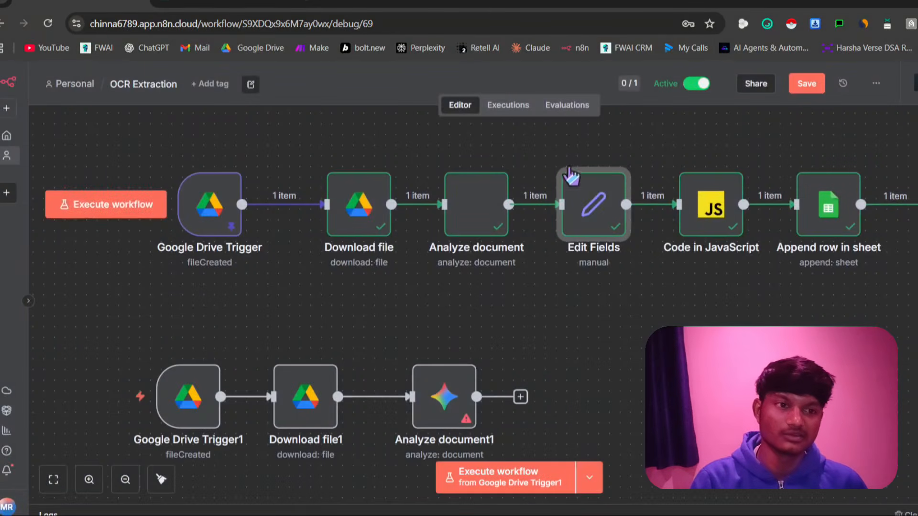
Examine the Code in JavaScript node's parsing script and its invoice field output, and return to the canvas
click(739, 226)
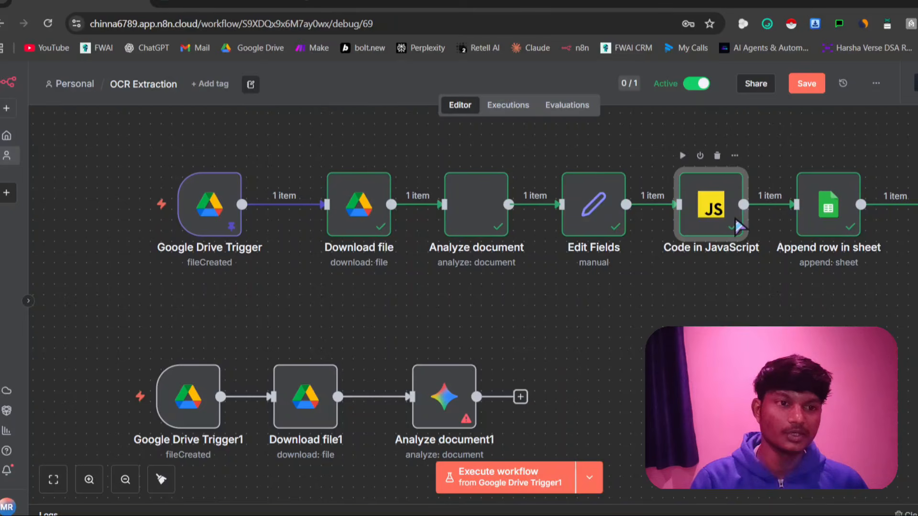
double_click(735, 216)
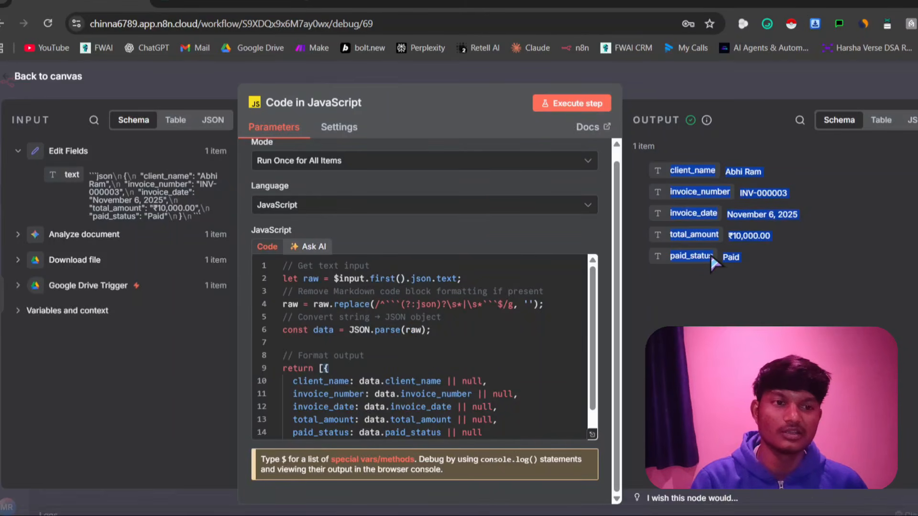
scroll(478, 296, down, 1)
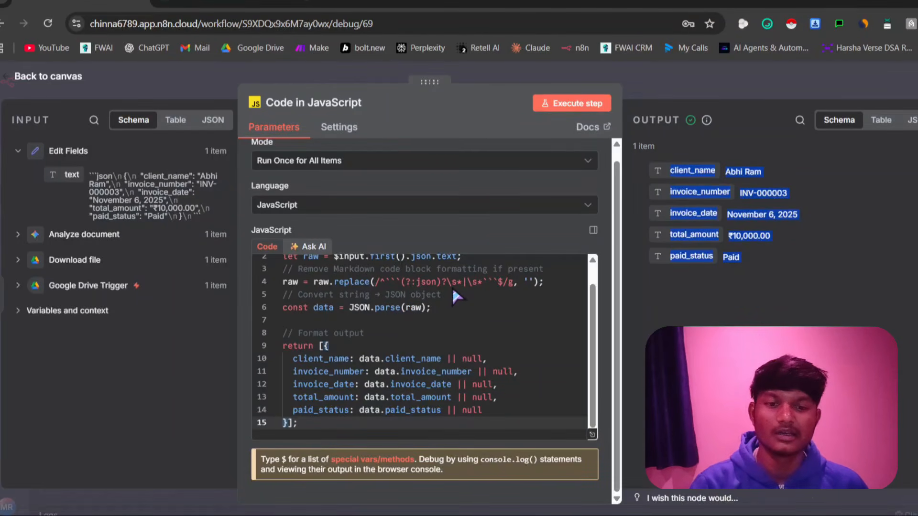
click(753, 181)
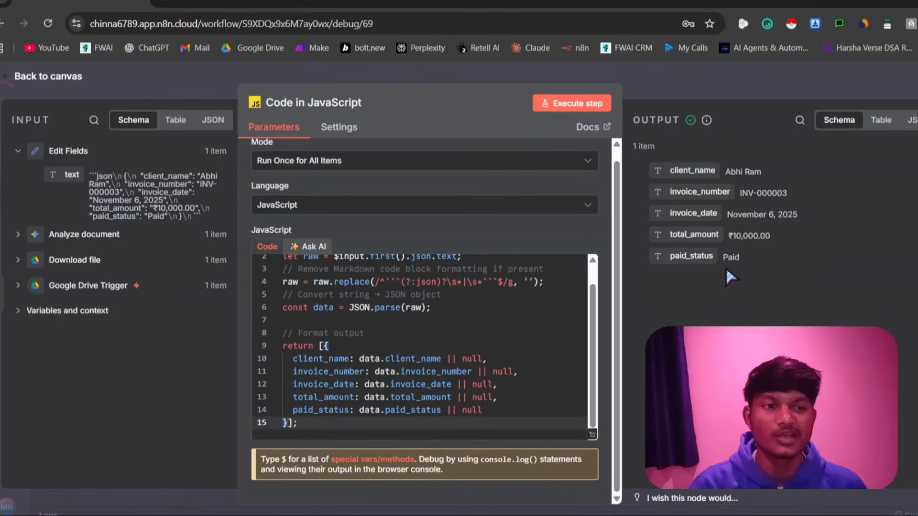
scroll(445, 312, up, 1)
scroll(445, 312, down, 1)
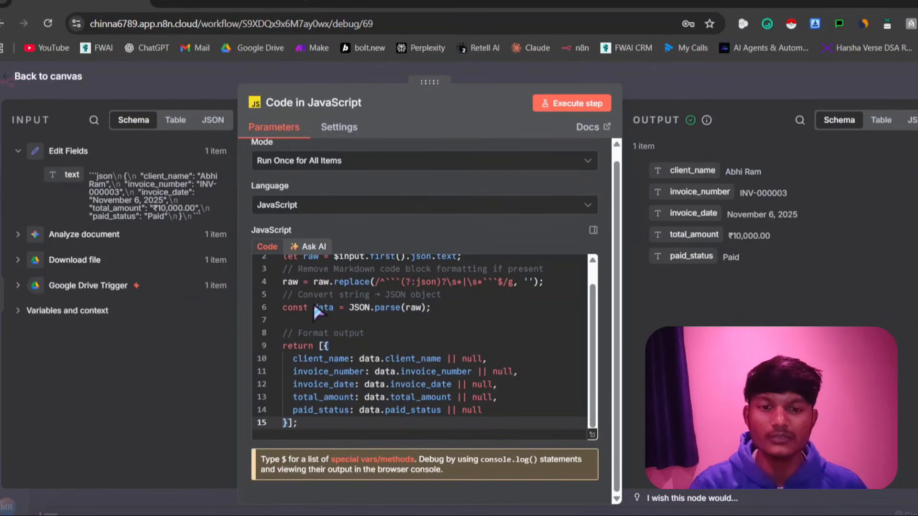
scroll(344, 325, up, 1)
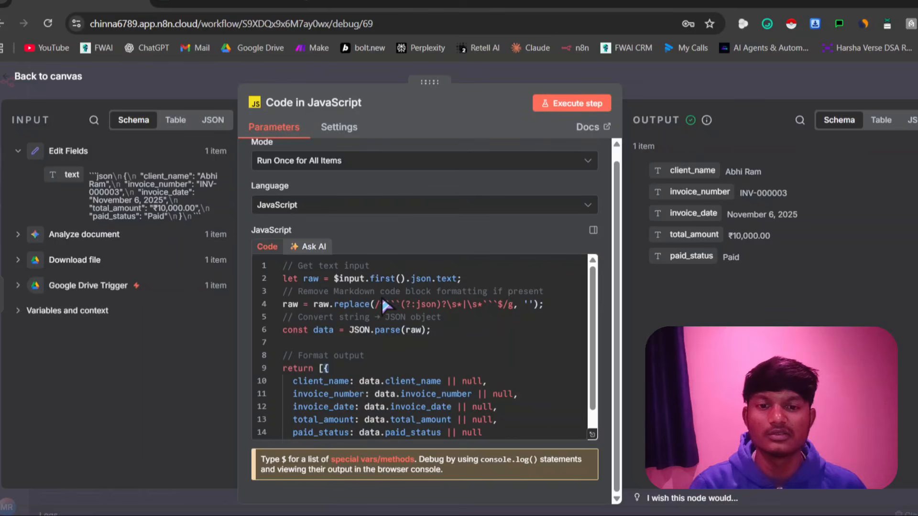
scroll(384, 304, down, 1)
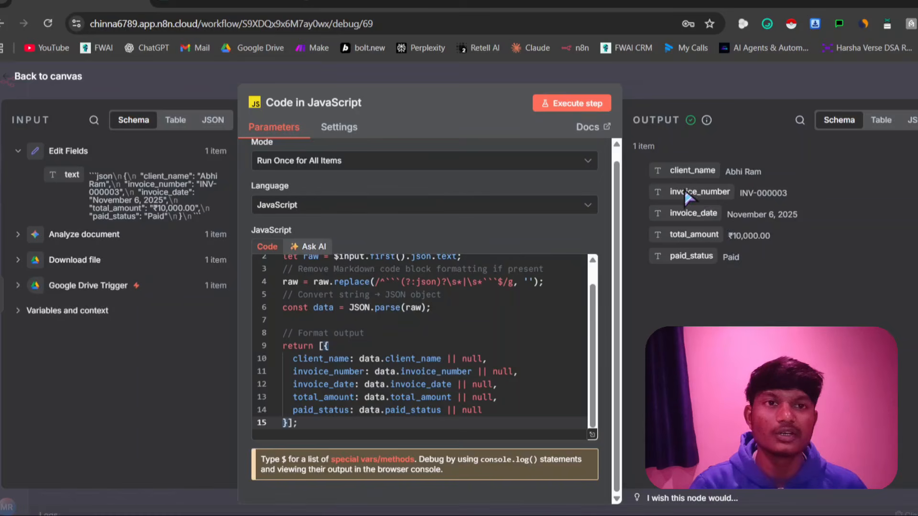
click(48, 77)
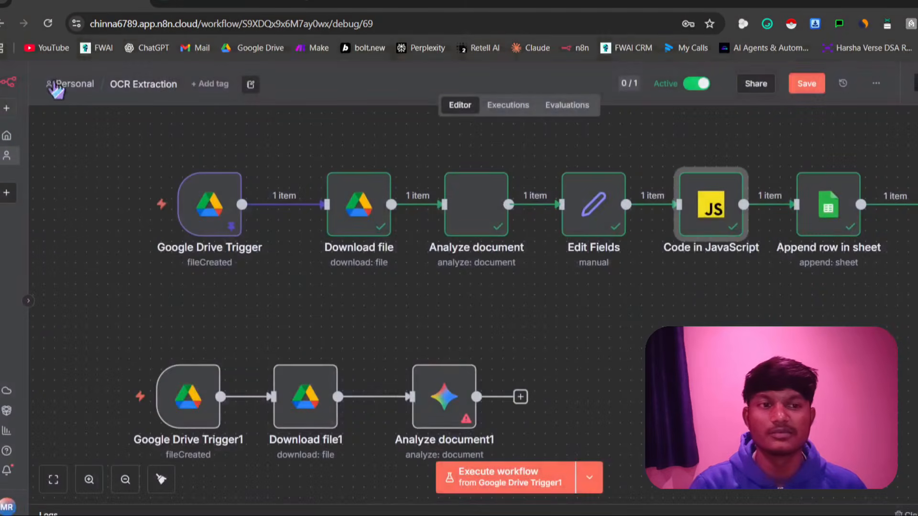
Compare the Append row in sheet node's document and sheet settings with the Invoice details spreadsheet in its browser tab
click(818, 204)
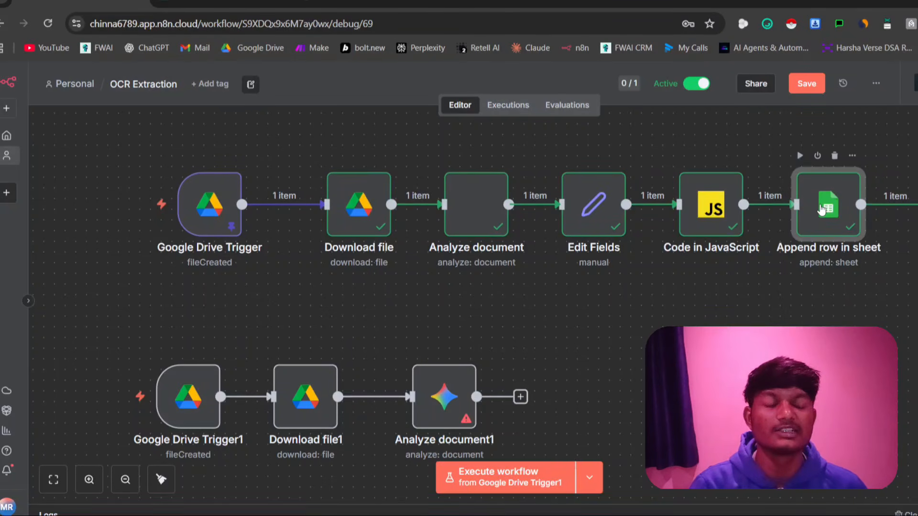
double_click(818, 211)
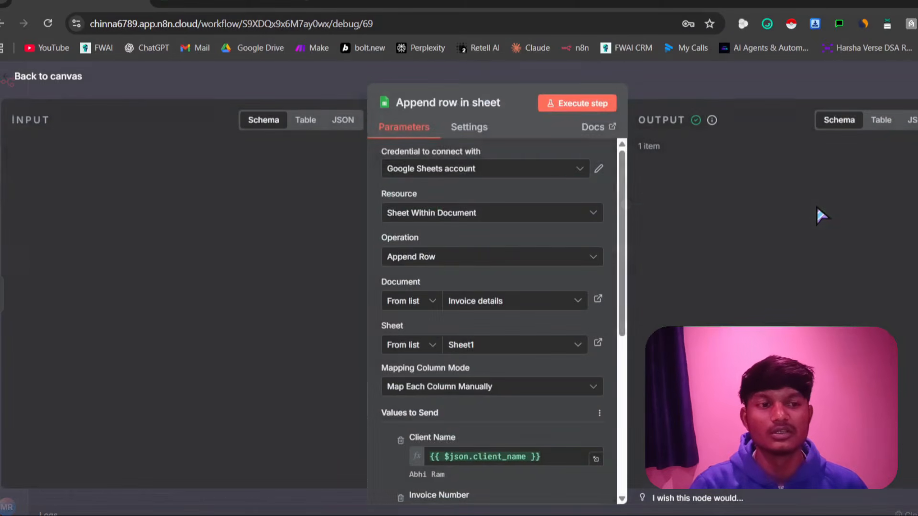
click(222, 1)
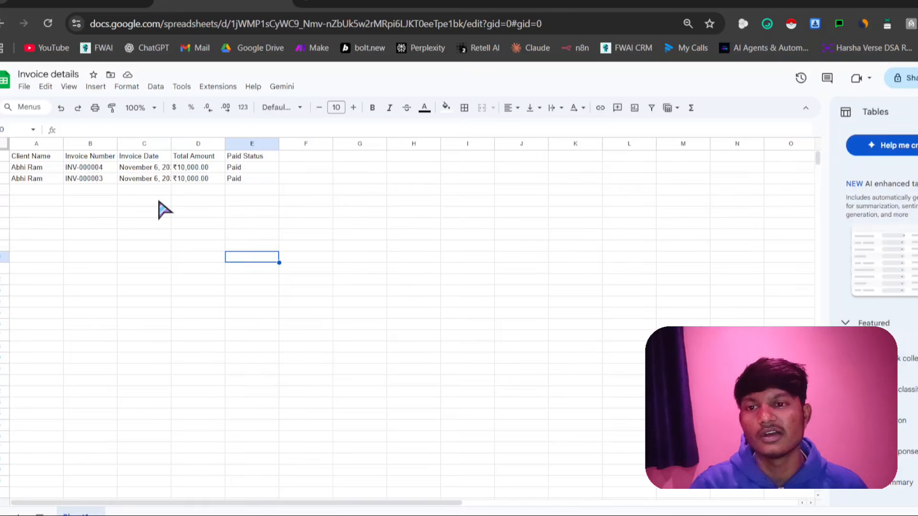
click(76, 1)
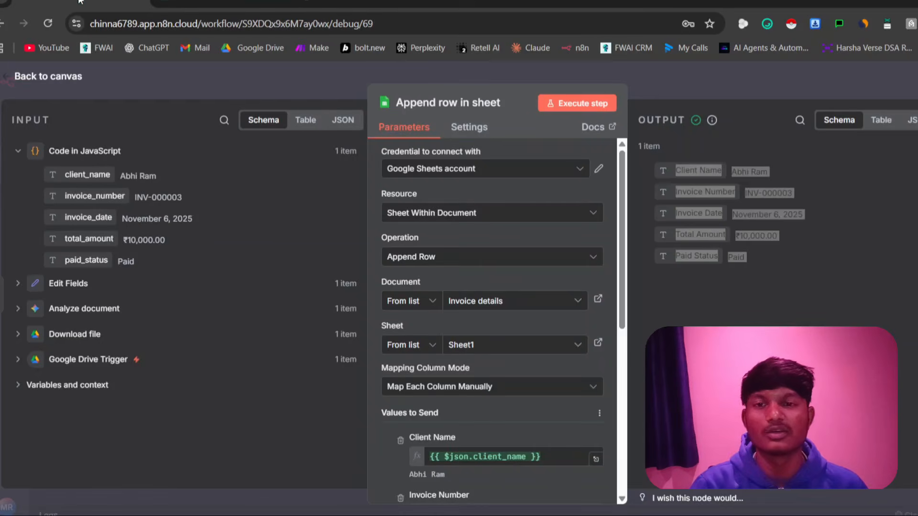
scroll(497, 400, down, 4)
scroll(454, 257, up, 3)
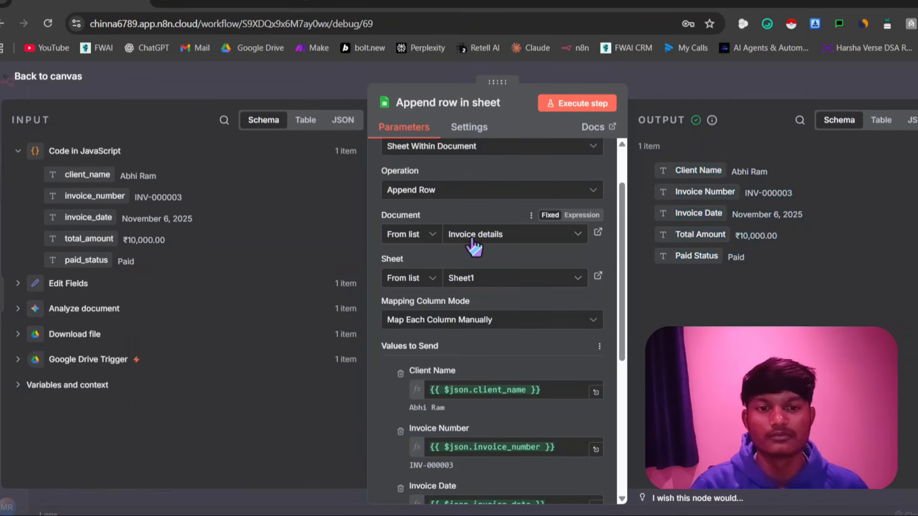
click(474, 246)
click(396, 293)
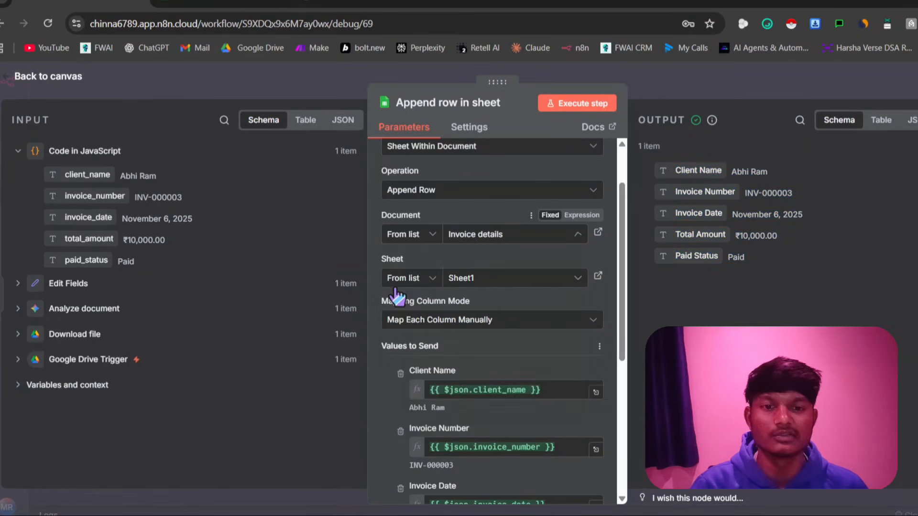
click(223, 4)
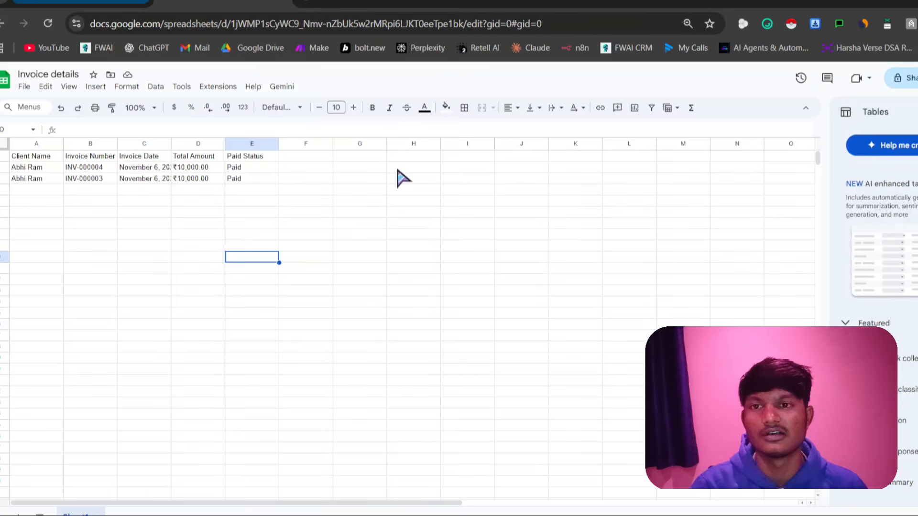
key(ctrl+shift+Tab)
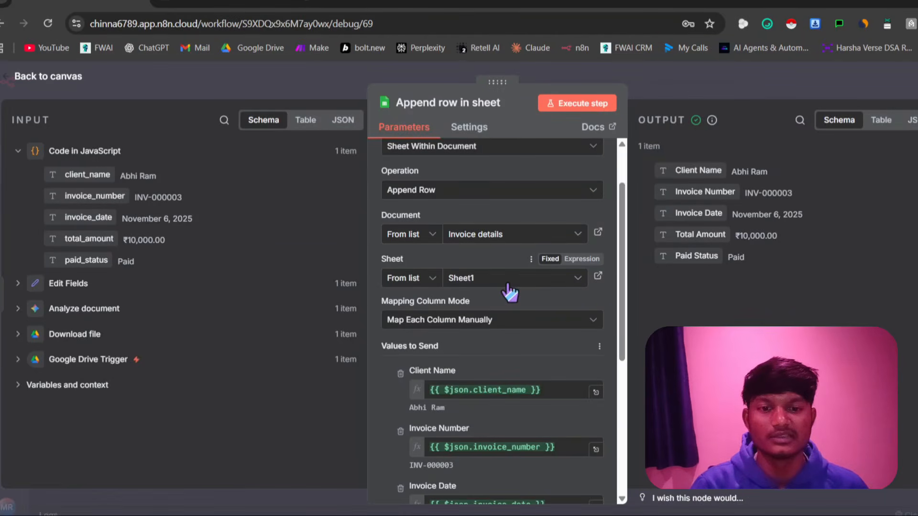
click(223, 4)
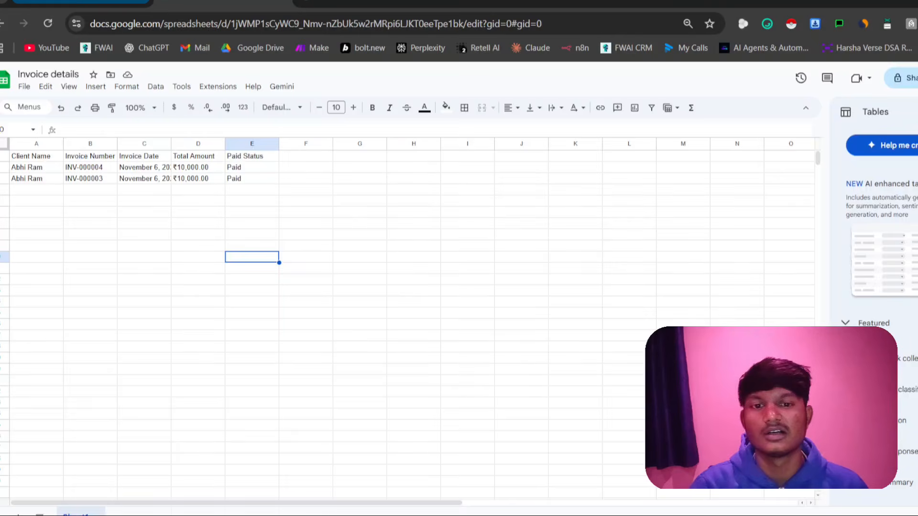
key(ctrl+shift+Tab)
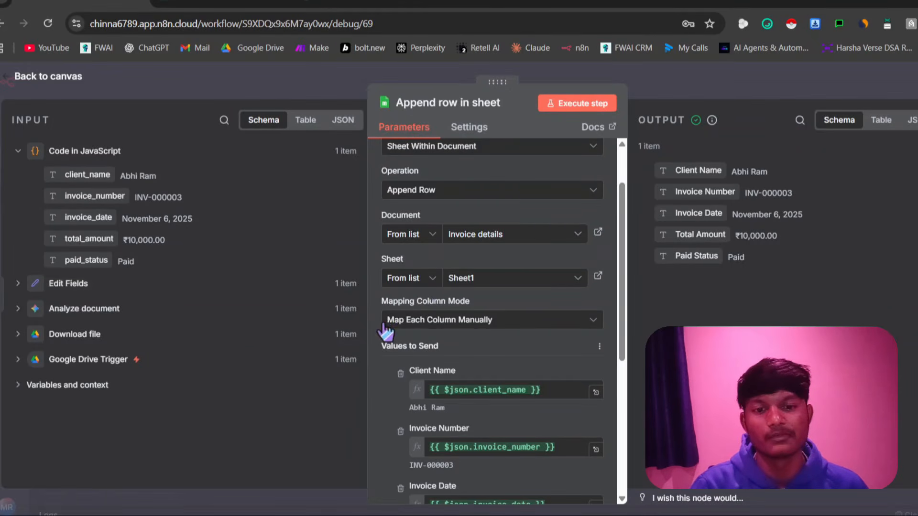
Examine how Append row in sheet maps the Code in JavaScript fields to the spreadsheet columns, and recheck the Invoice details spreadsheet
scroll(475, 340, down, 3)
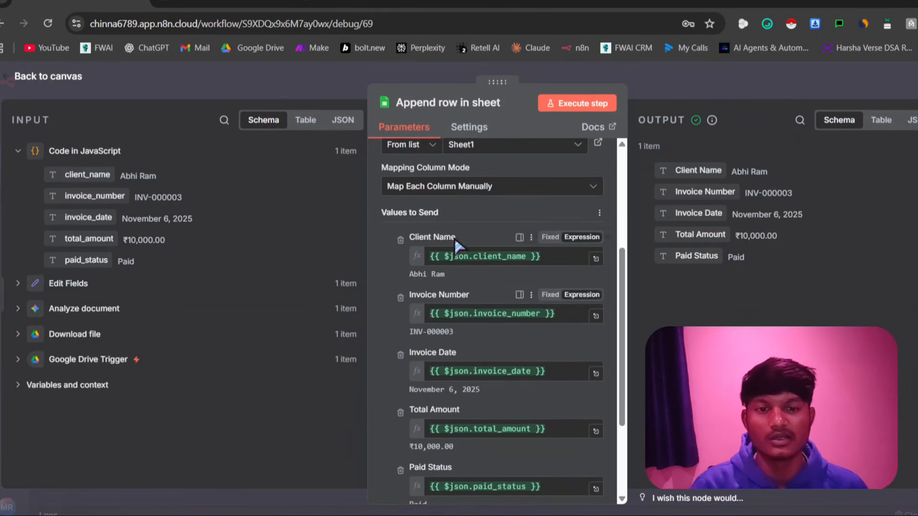
scroll(533, 248, down, 2)
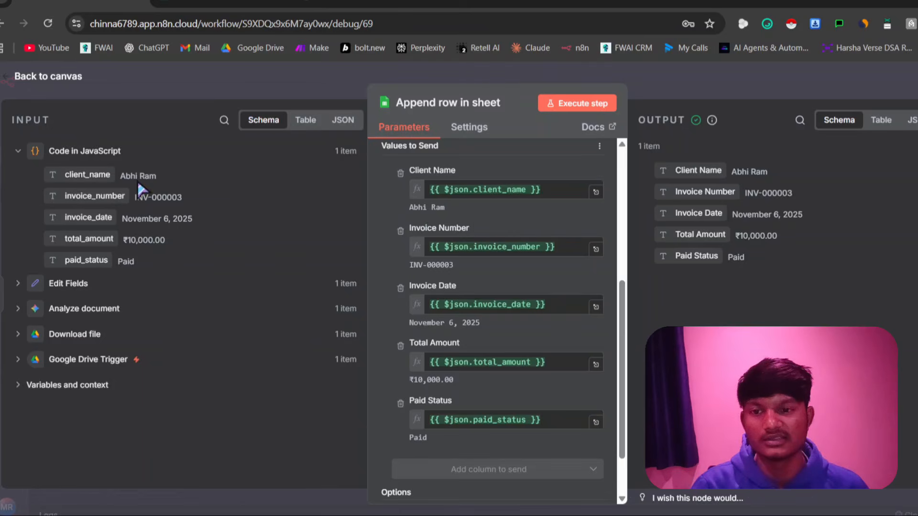
drag(88, 175, 413, 189)
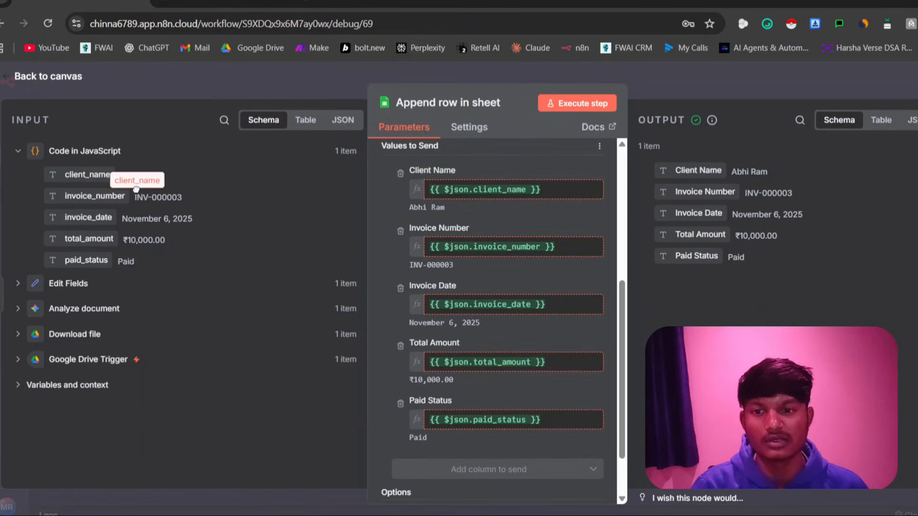
drag(91, 198, 165, 213)
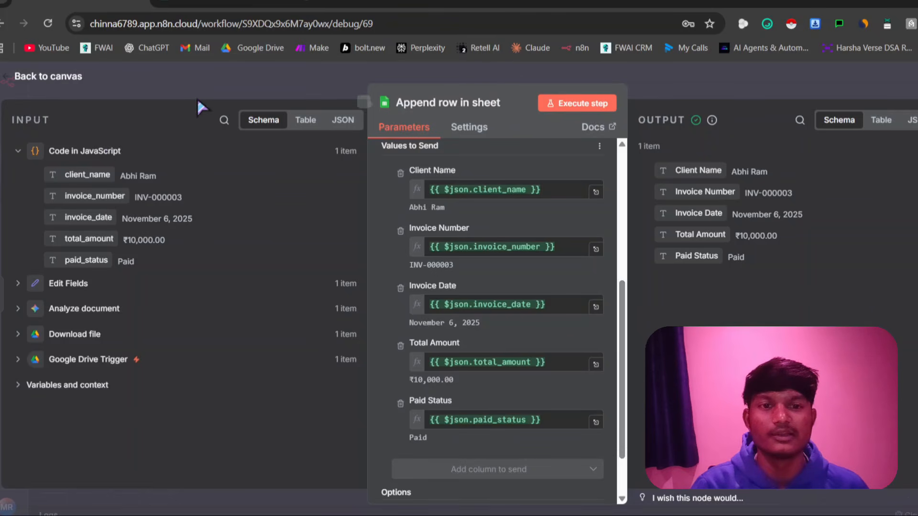
click(53, 79)
click(223, 2)
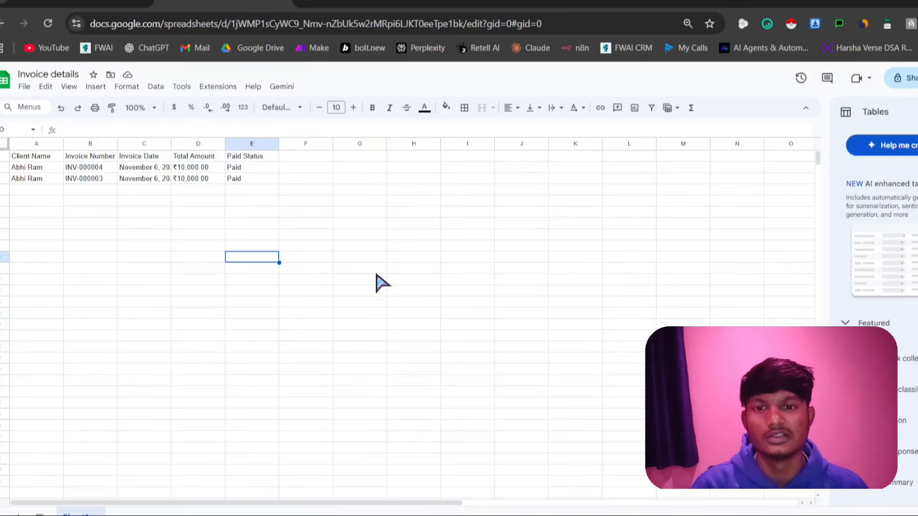
click(87, 2)
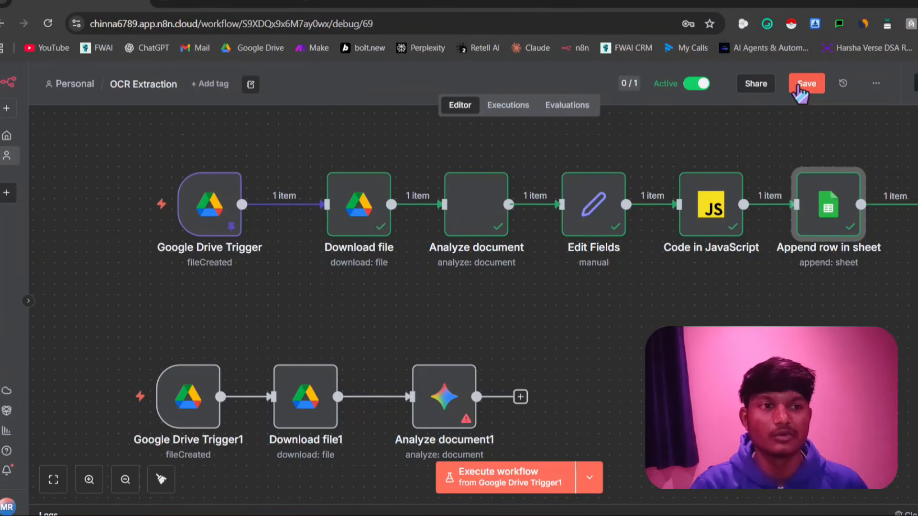
Save the OCR Extraction workflow and open another workflow from the Overview list
click(806, 86)
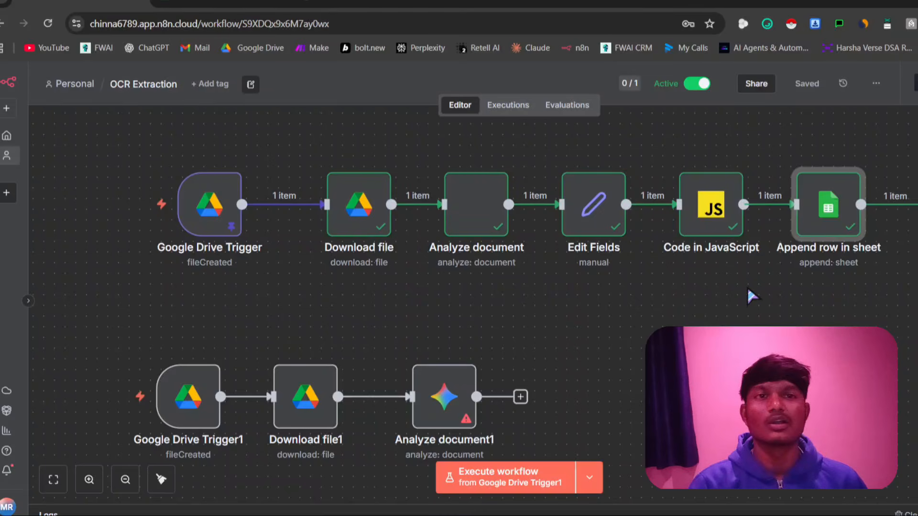
click(7, 137)
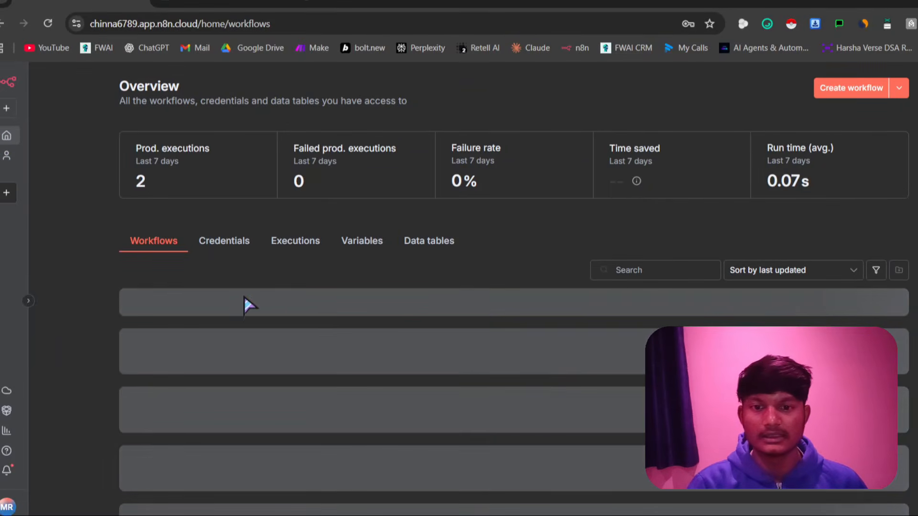
click(232, 375)
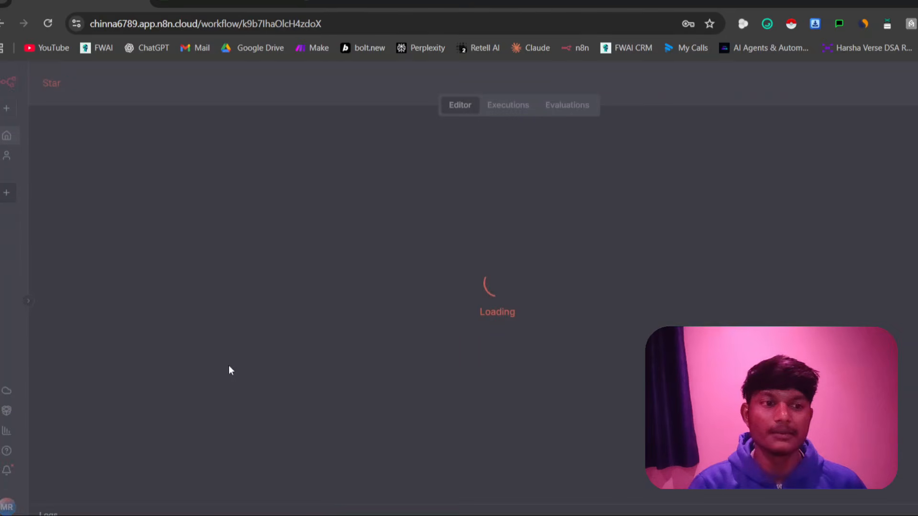